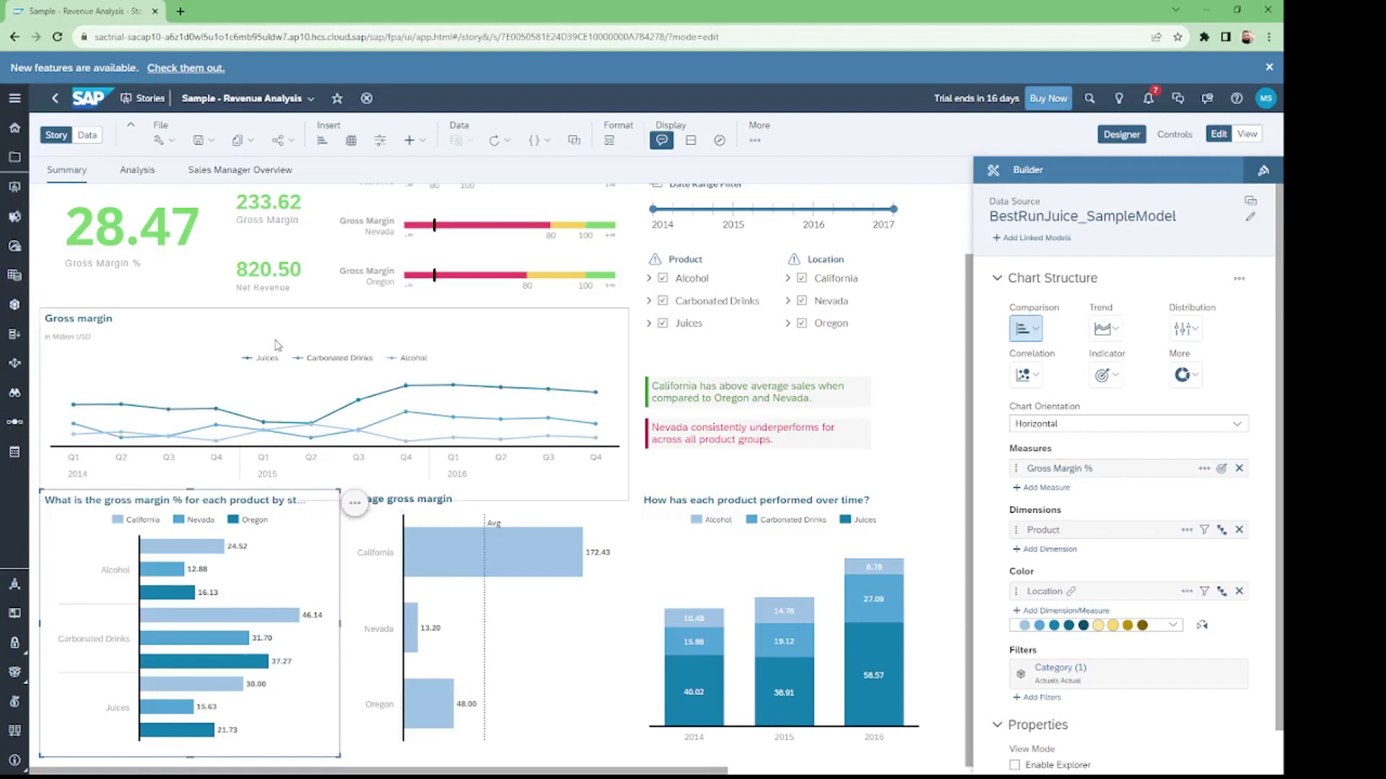
- Add a new canvas page with an empty chart to the story
scroll(408, 393, "up", 2)
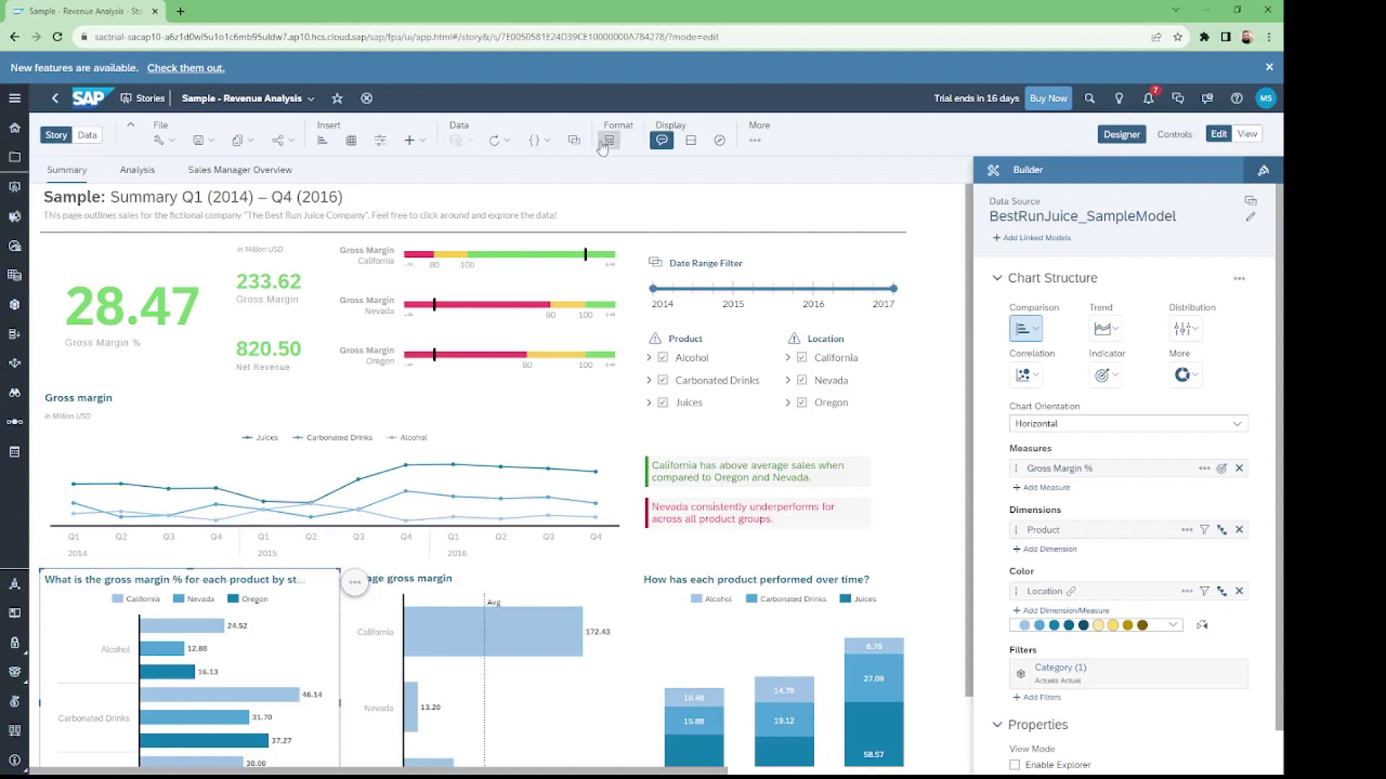
left_click(411, 144)
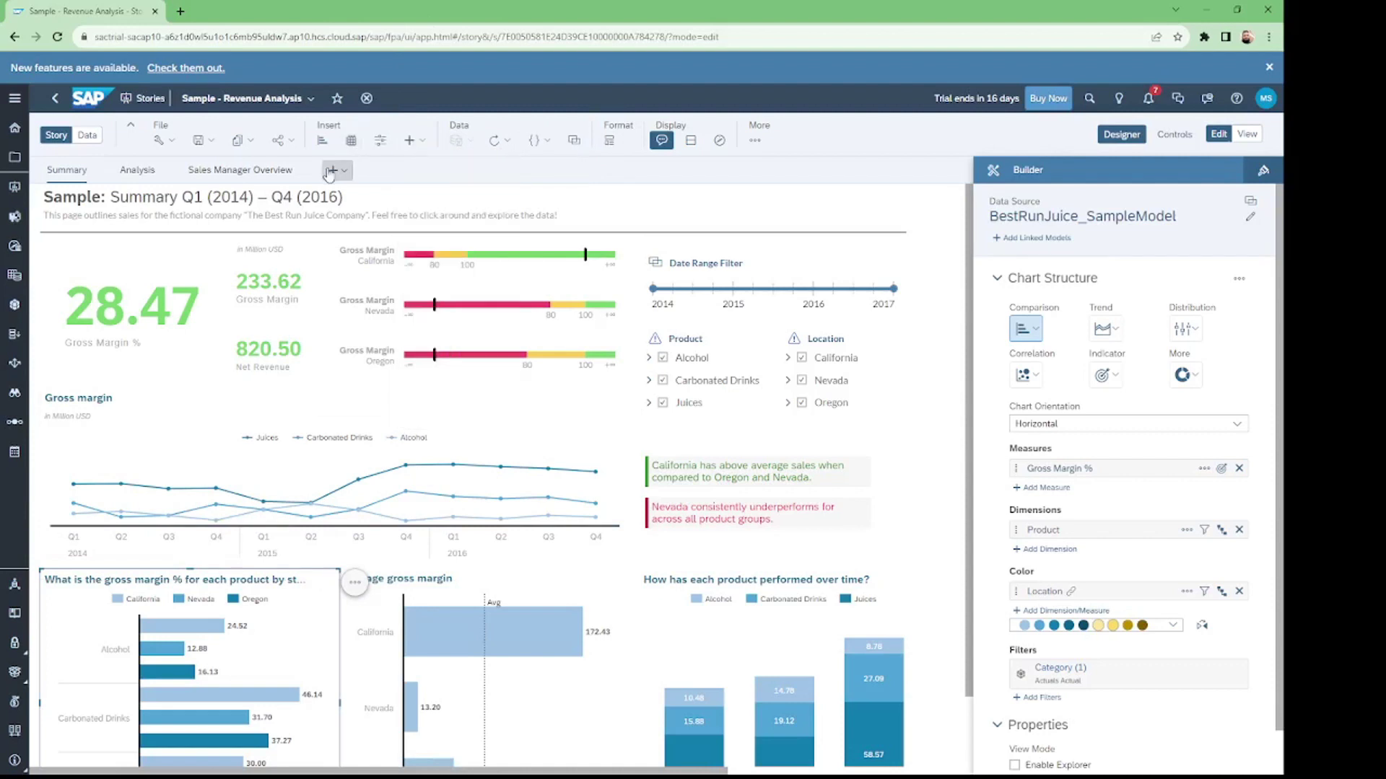
left_click(330, 171)
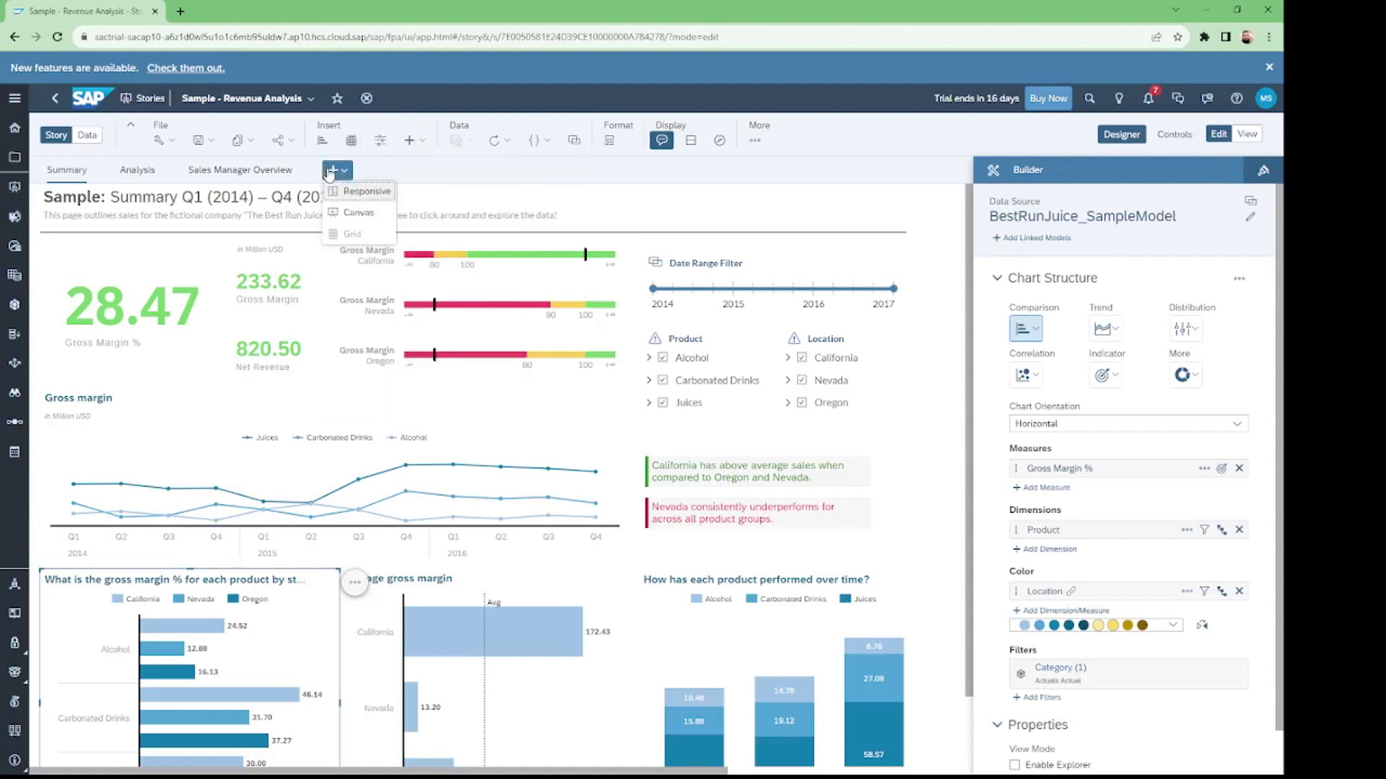
left_click(364, 215)
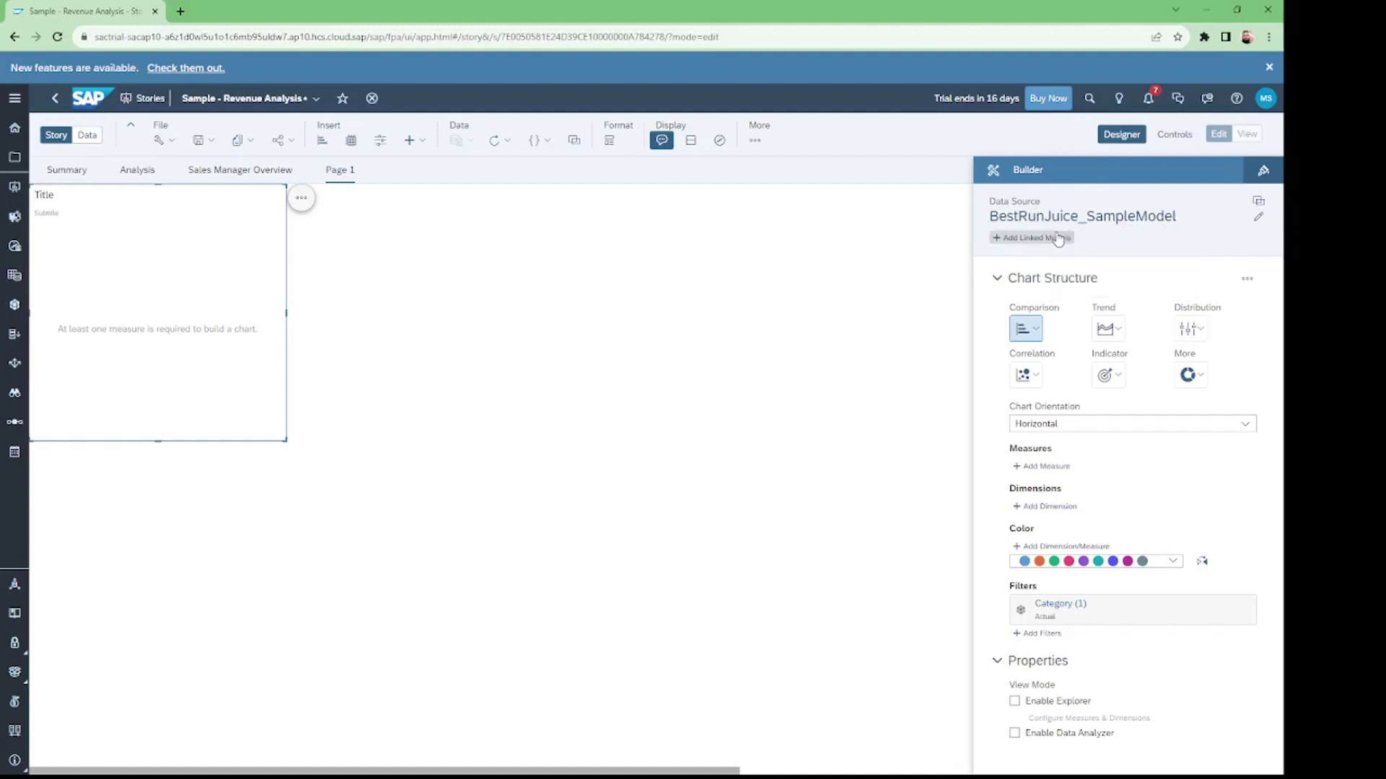
- Set the new chart's orientation to Horizontal and add Gross Margin % as its measure
mouse_move(1064, 228)
left_click(1178, 425)
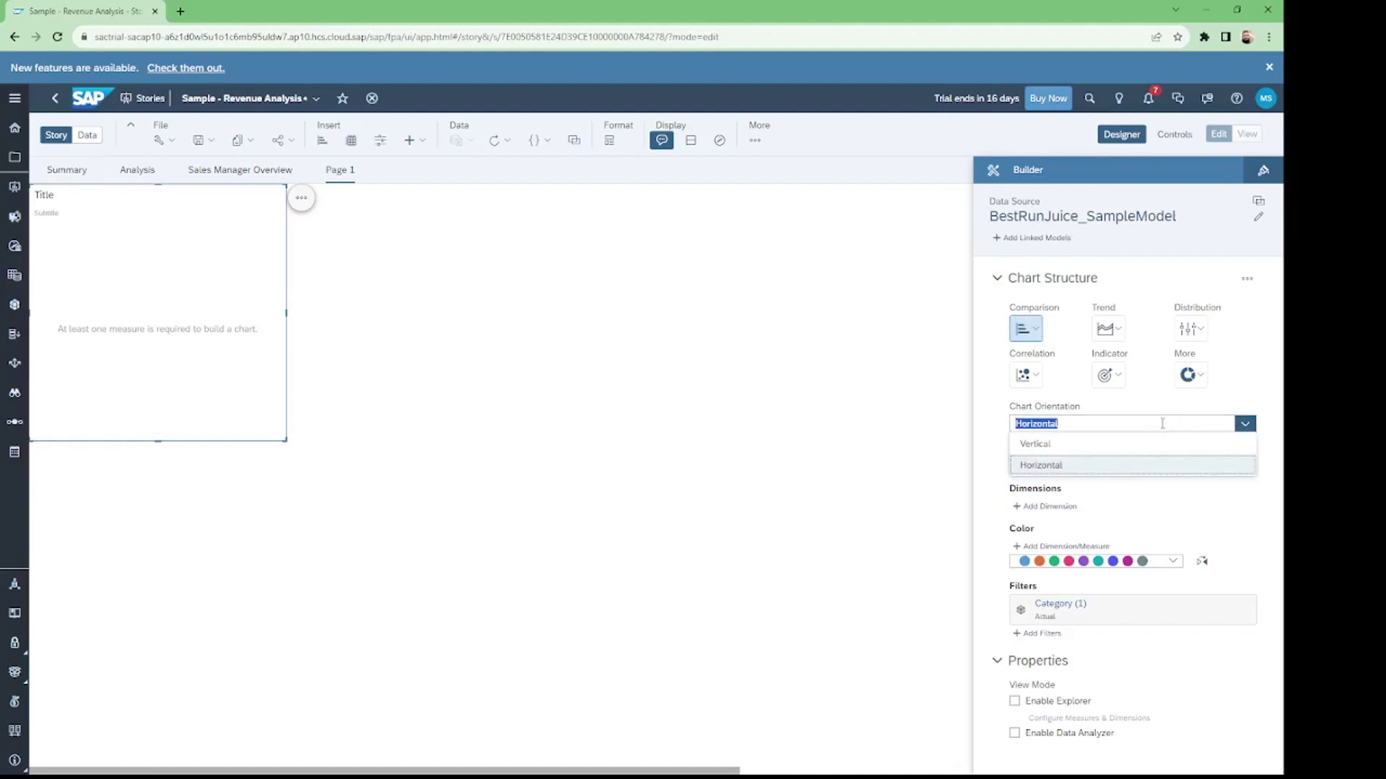
left_click(1169, 465)
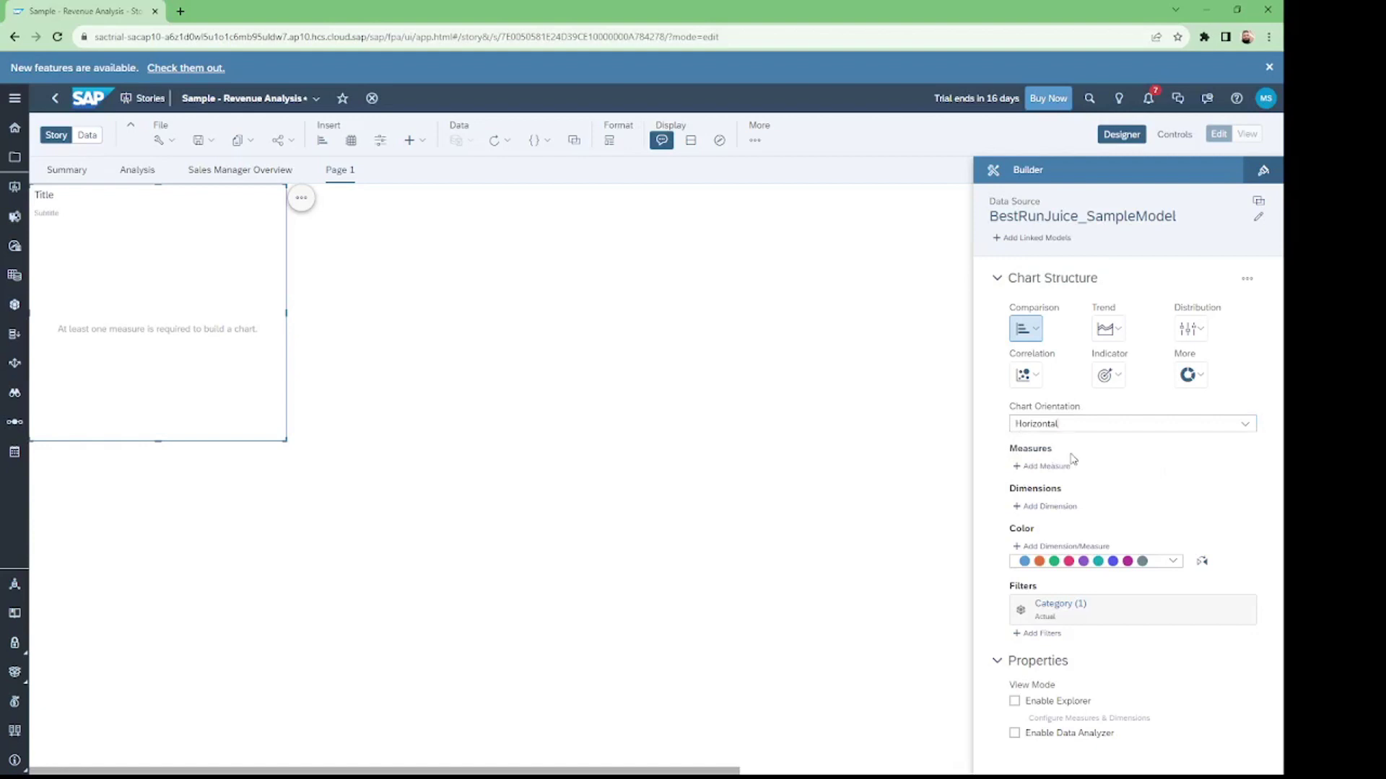
left_click(1046, 467)
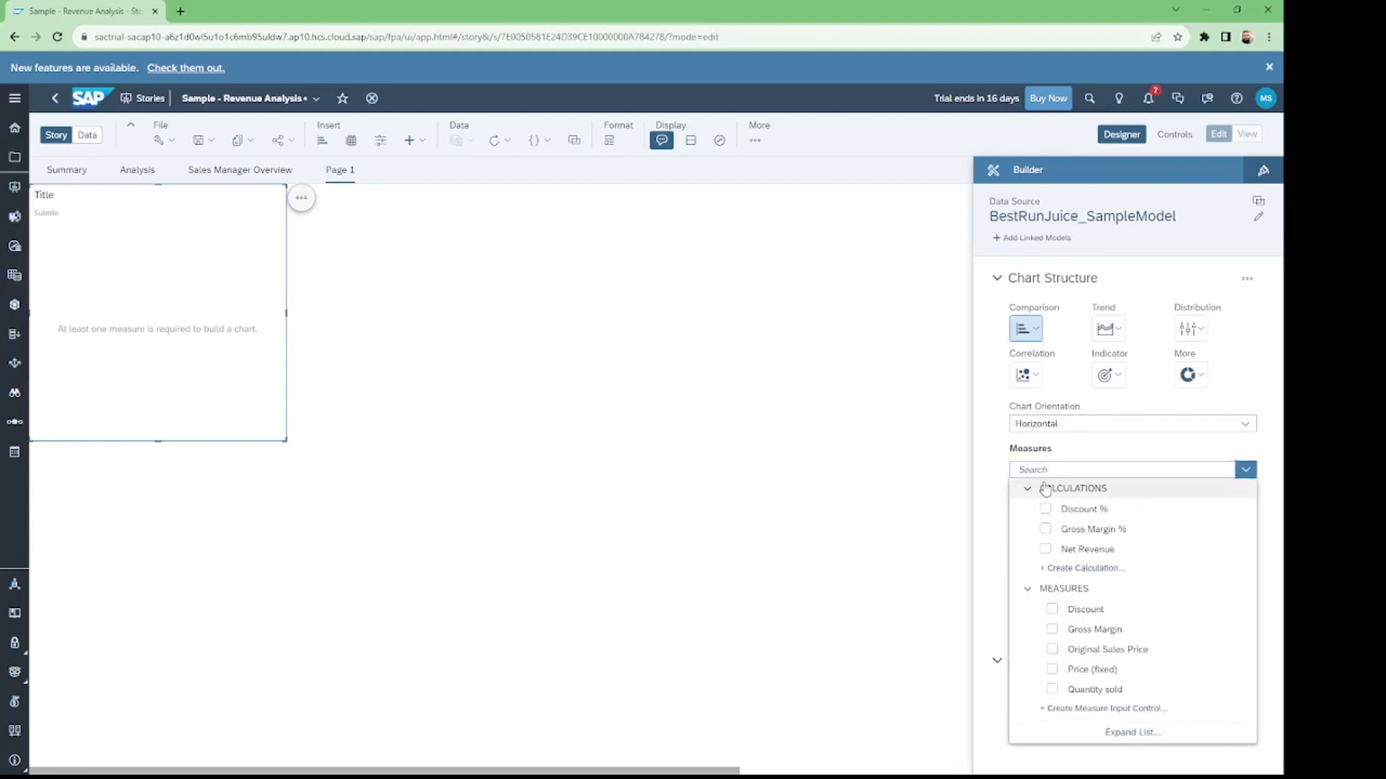
left_click(1045, 530)
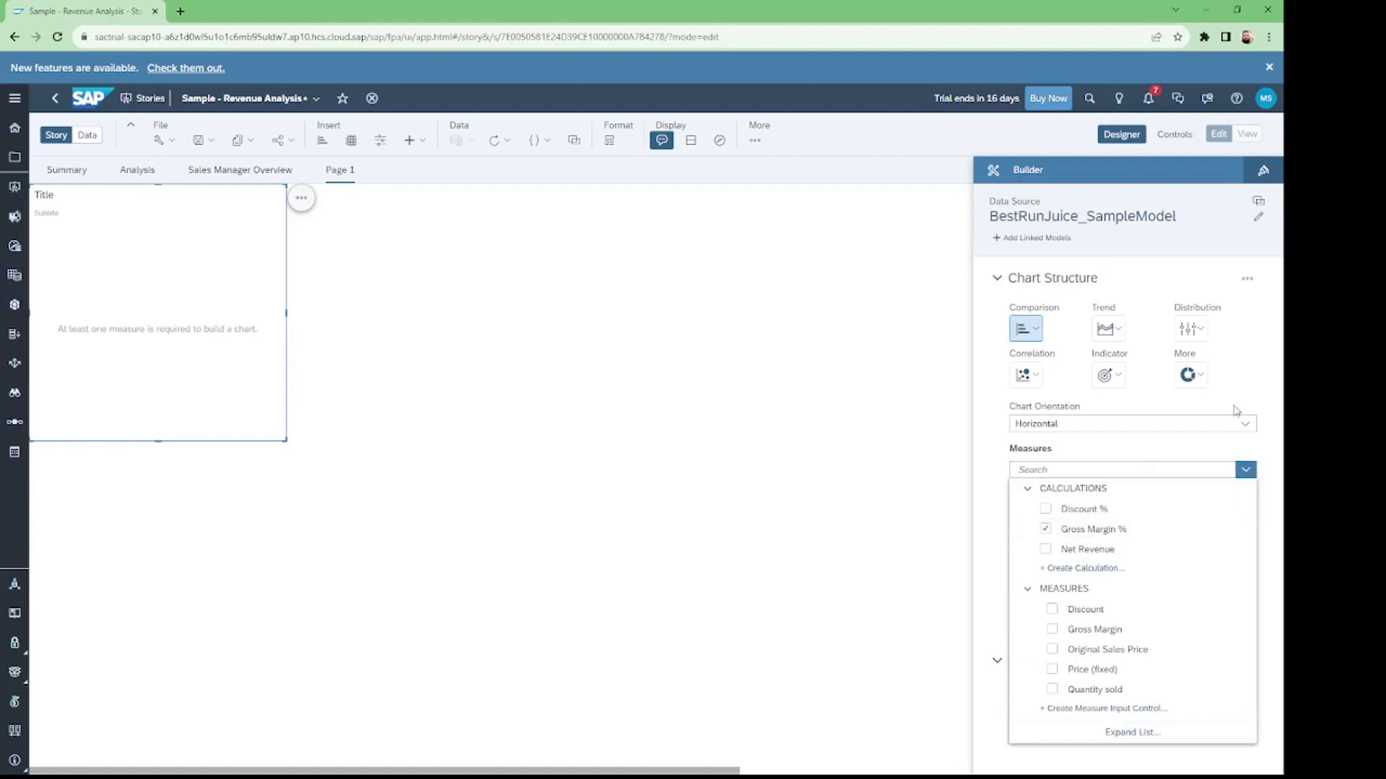
left_click(1227, 442)
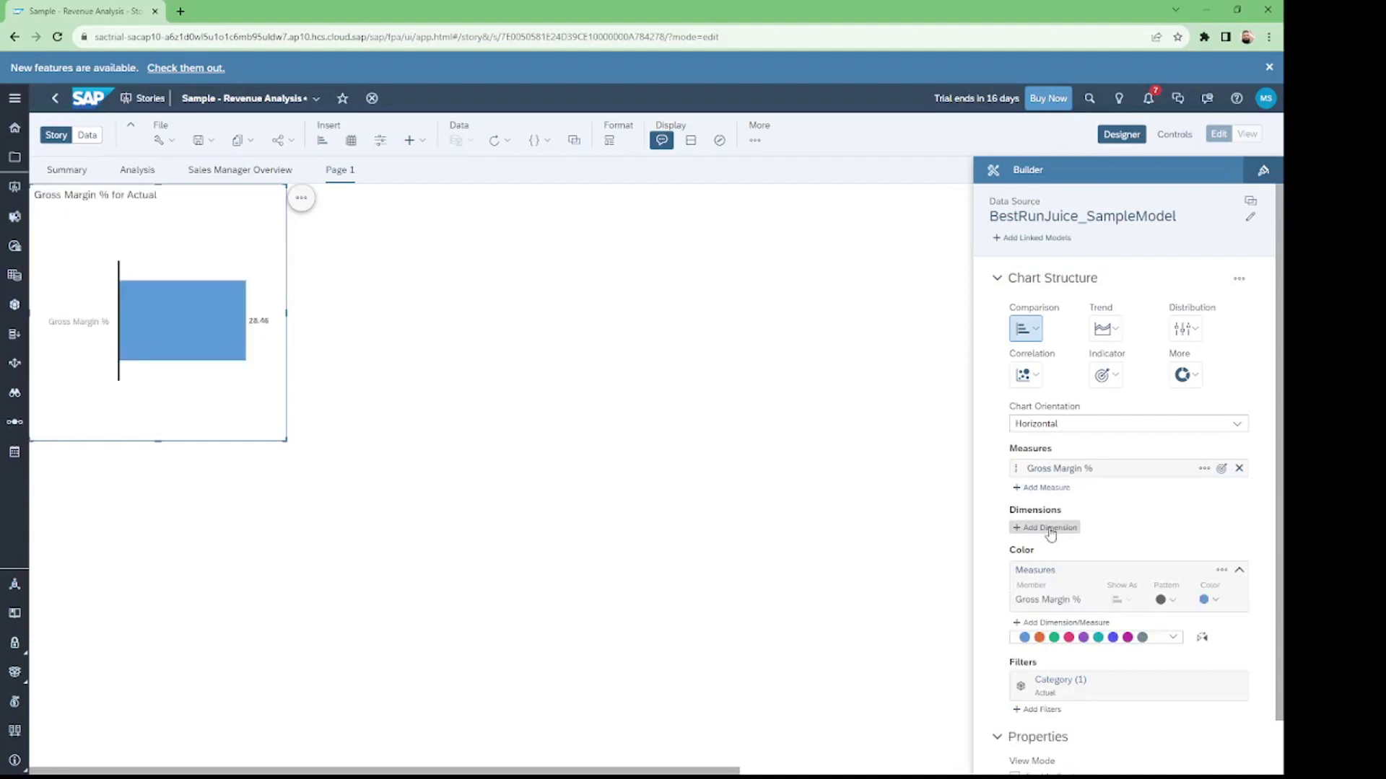
- Add Product as the chart's dimension and assign the Location dimension to its color
left_click(1050, 529)
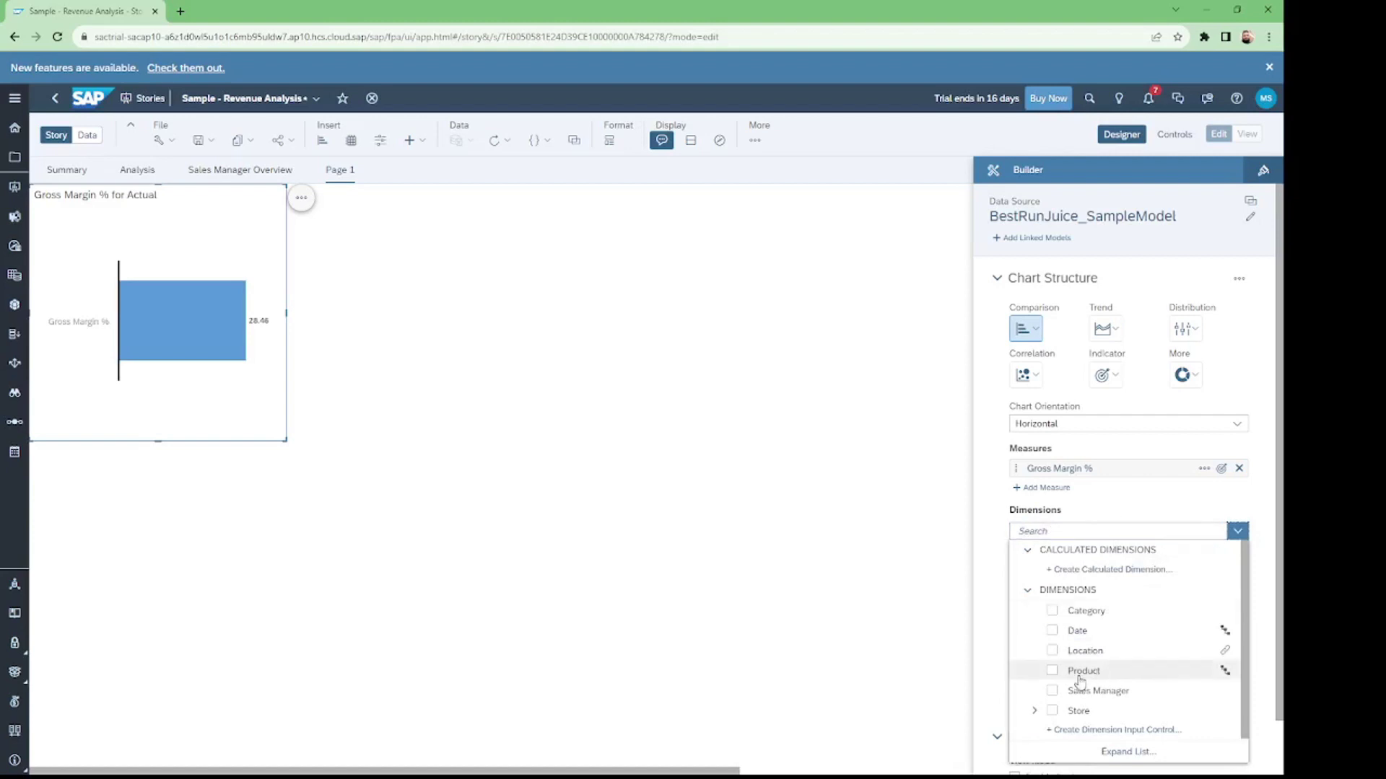
left_click(1067, 675)
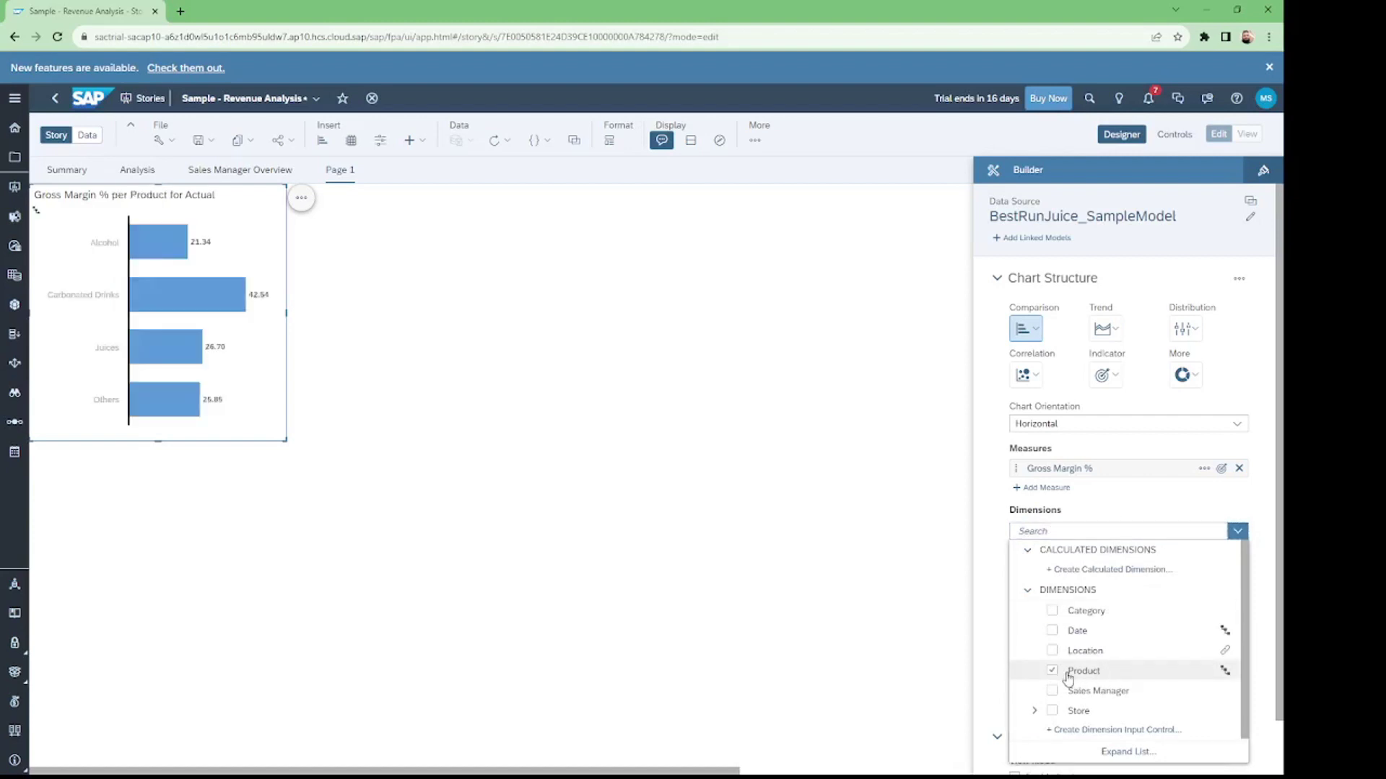
left_click(1130, 507)
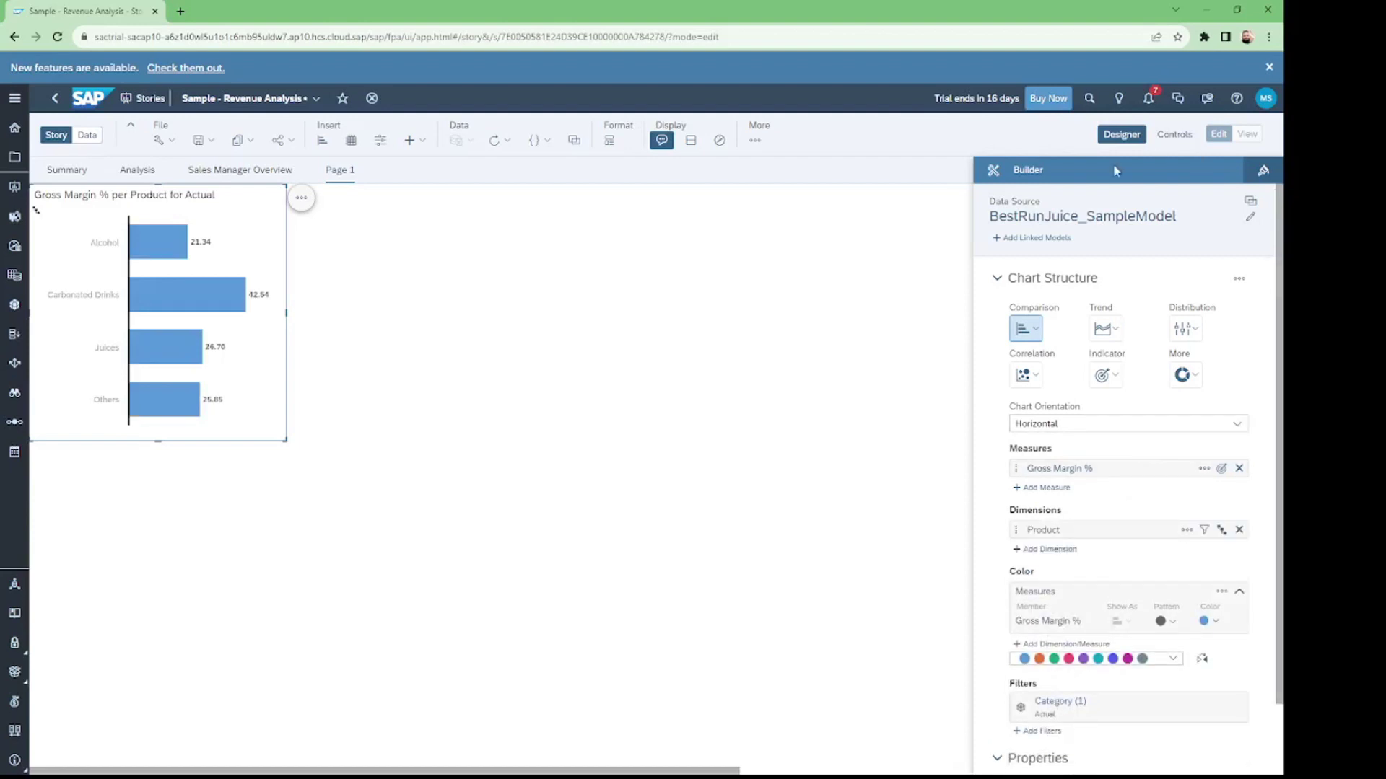
scroll(1151, 489, "down", 1)
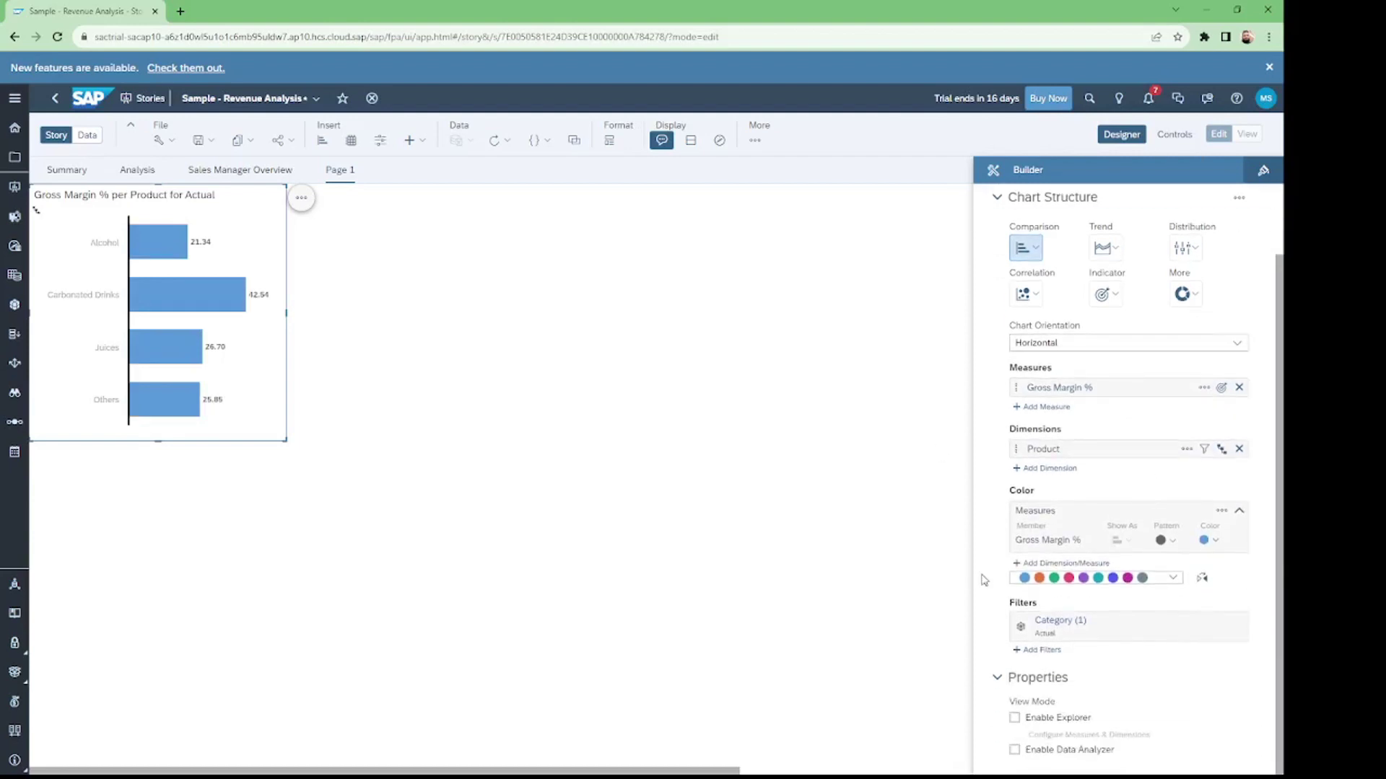
left_click(1059, 564)
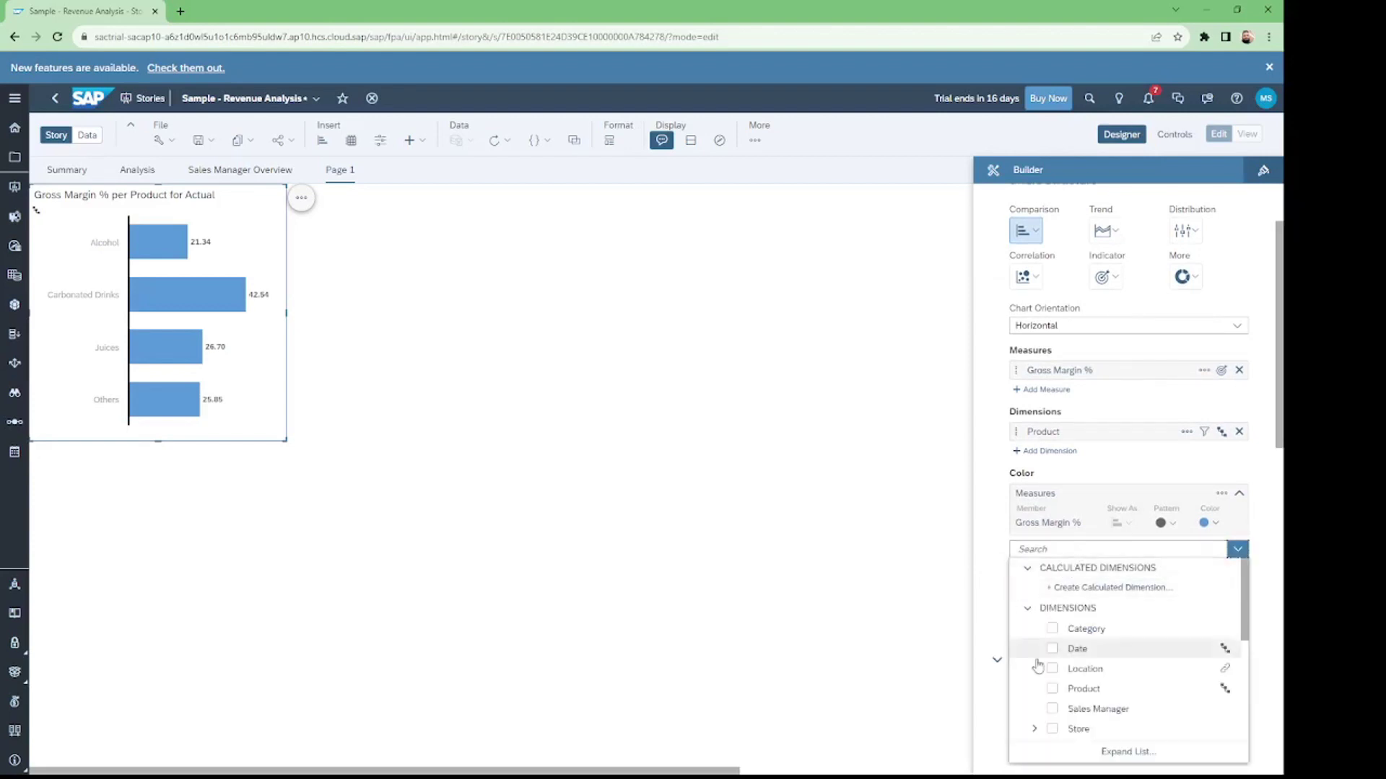
left_click(1053, 670)
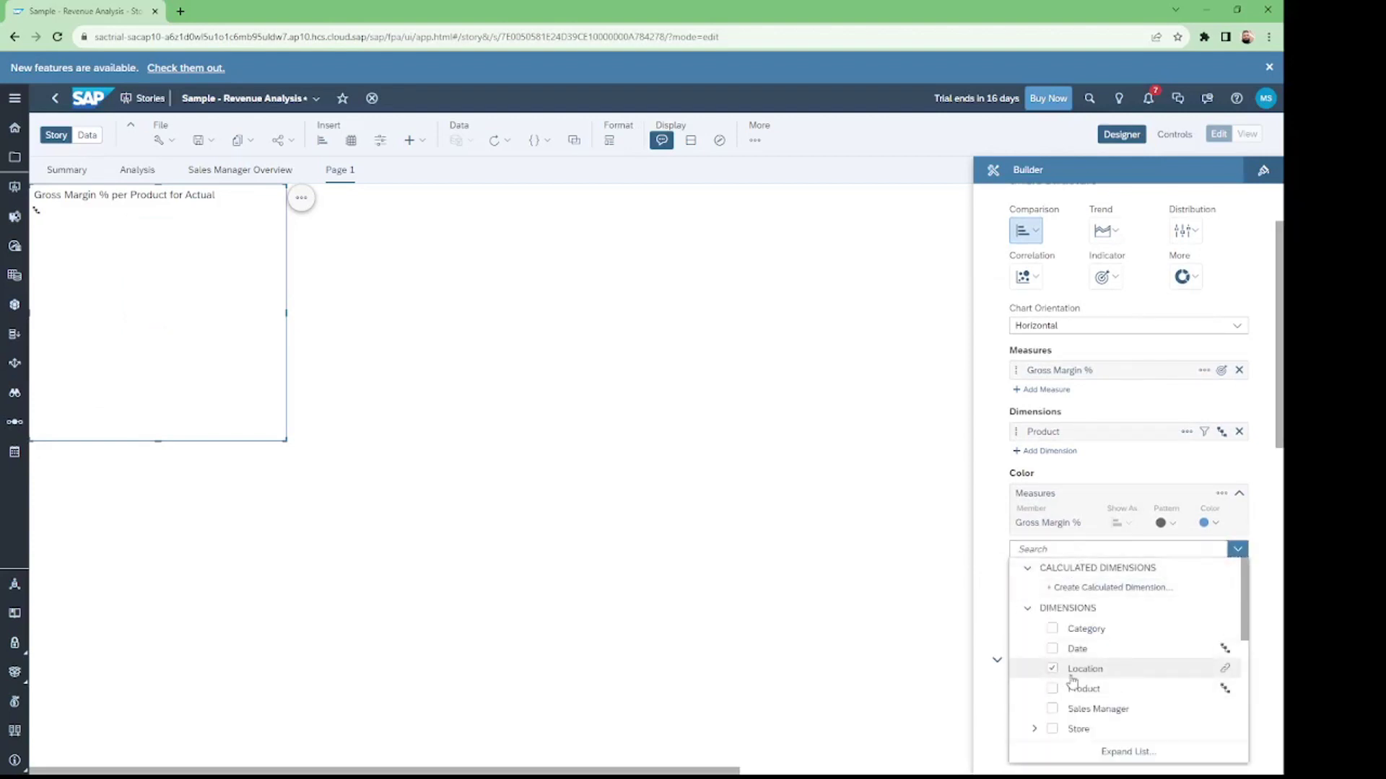
left_click(1122, 470)
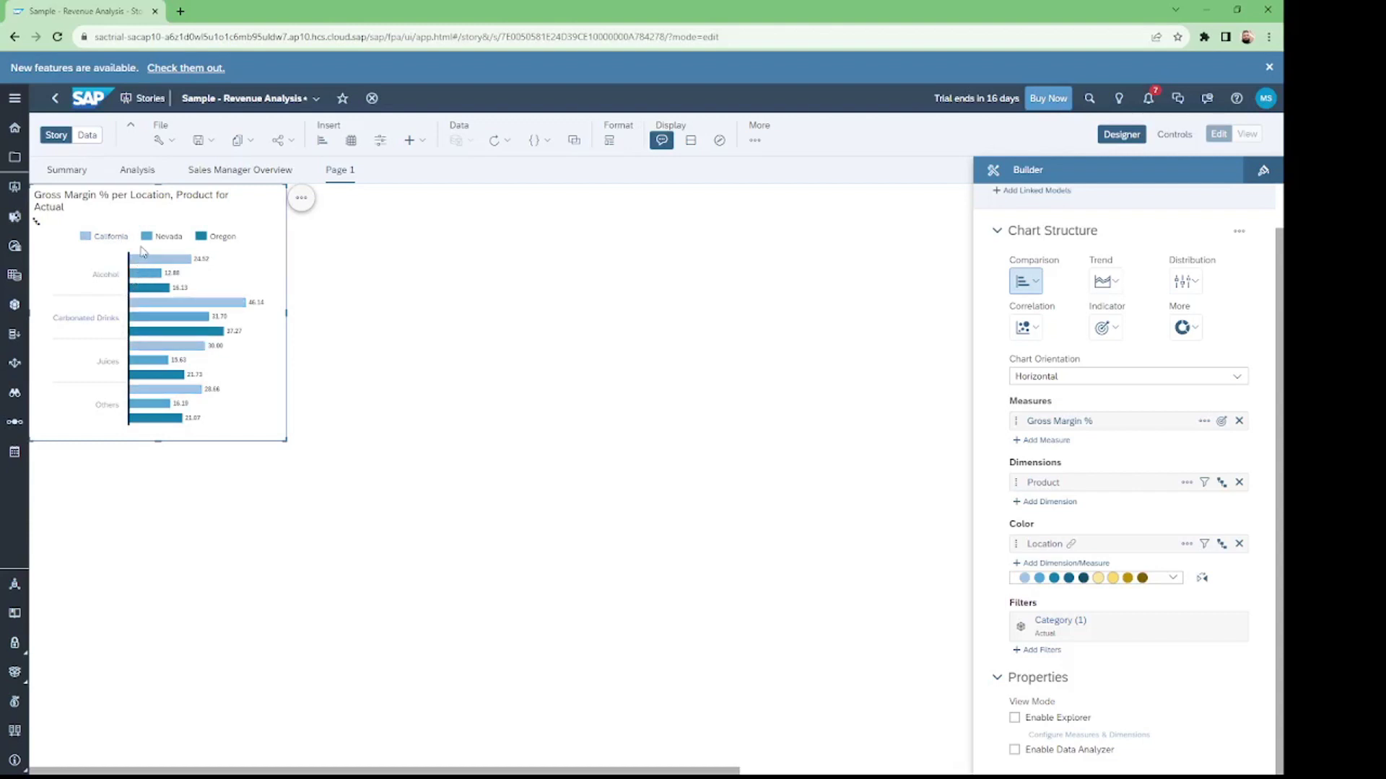
- Try several alternative color palettes on the chart's Location bars, including orange-magenta, purple-yellow and shades of blue
mouse_move(135, 262)
left_click(1172, 578)
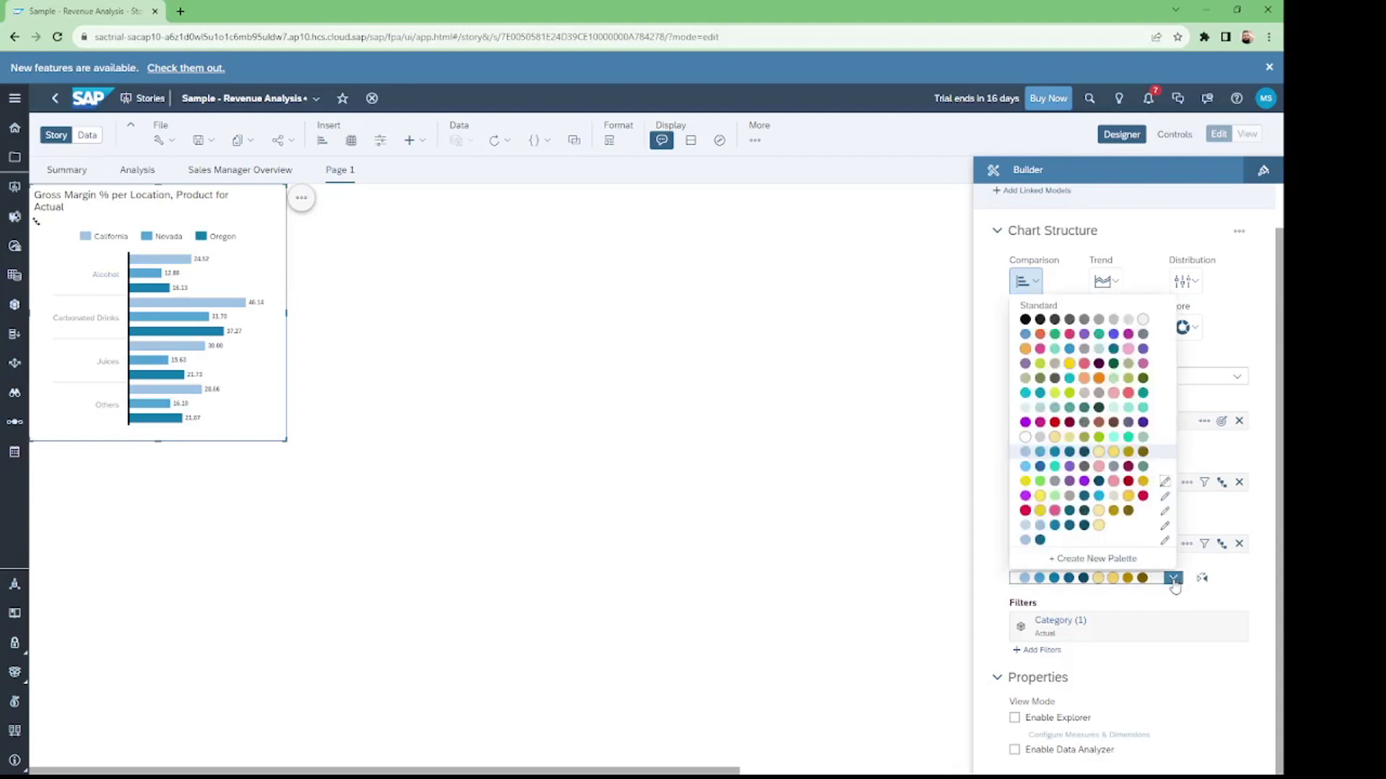
left_click(1142, 349)
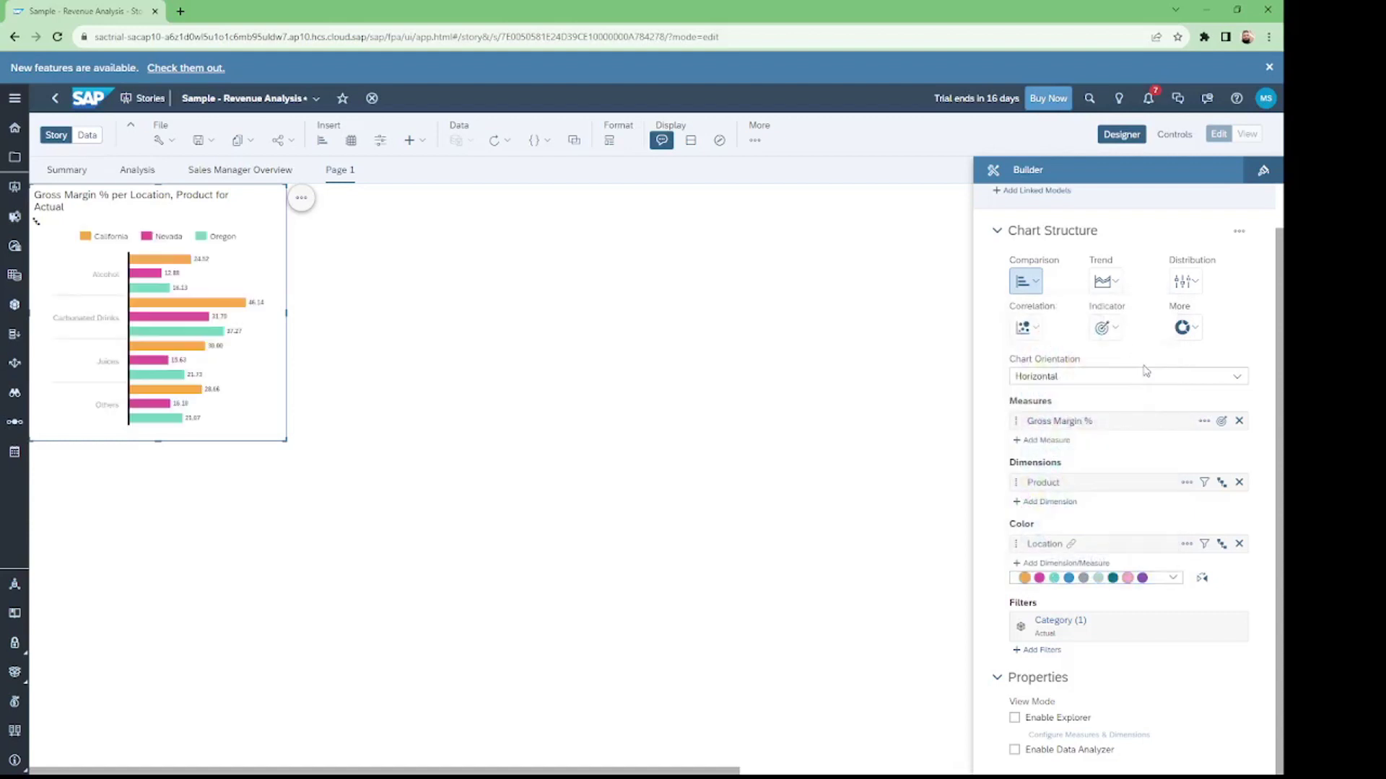
left_click(1172, 577)
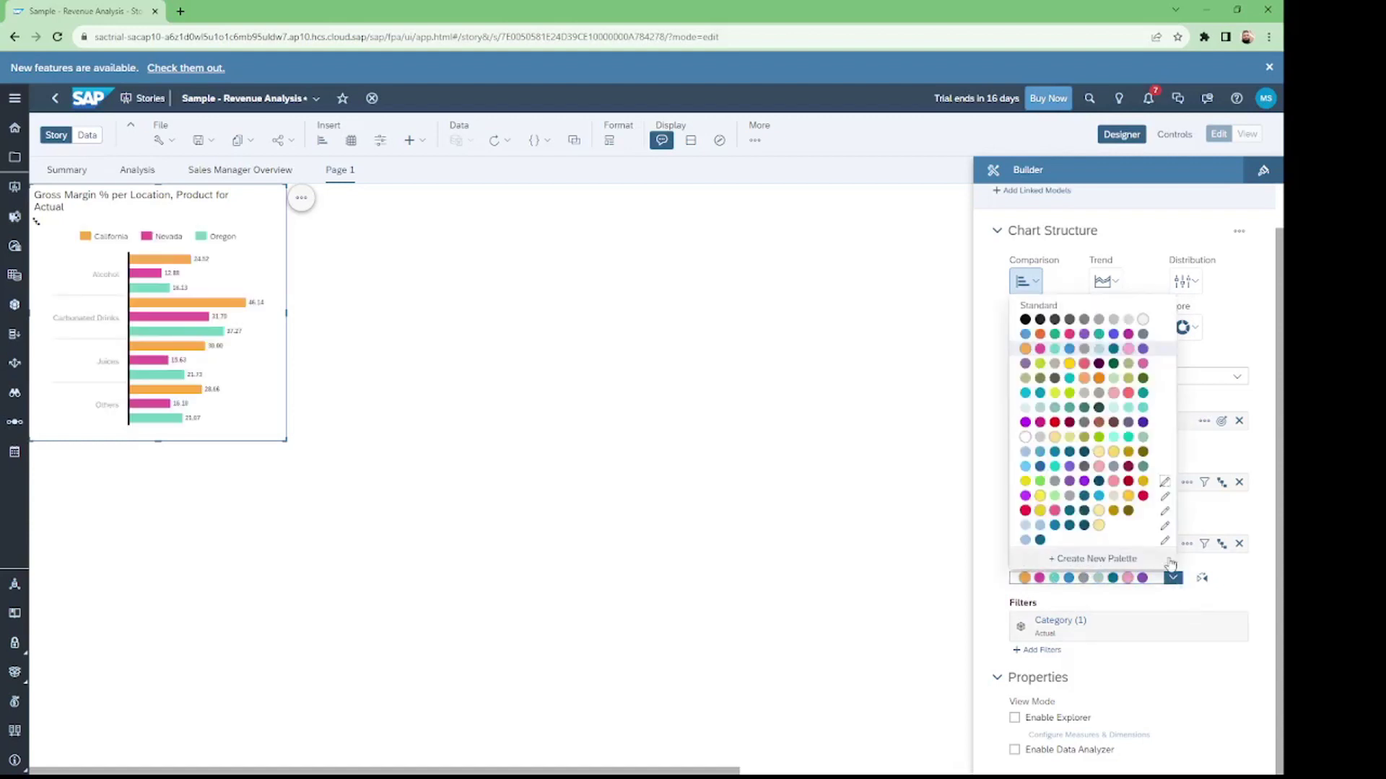
left_click(1148, 497)
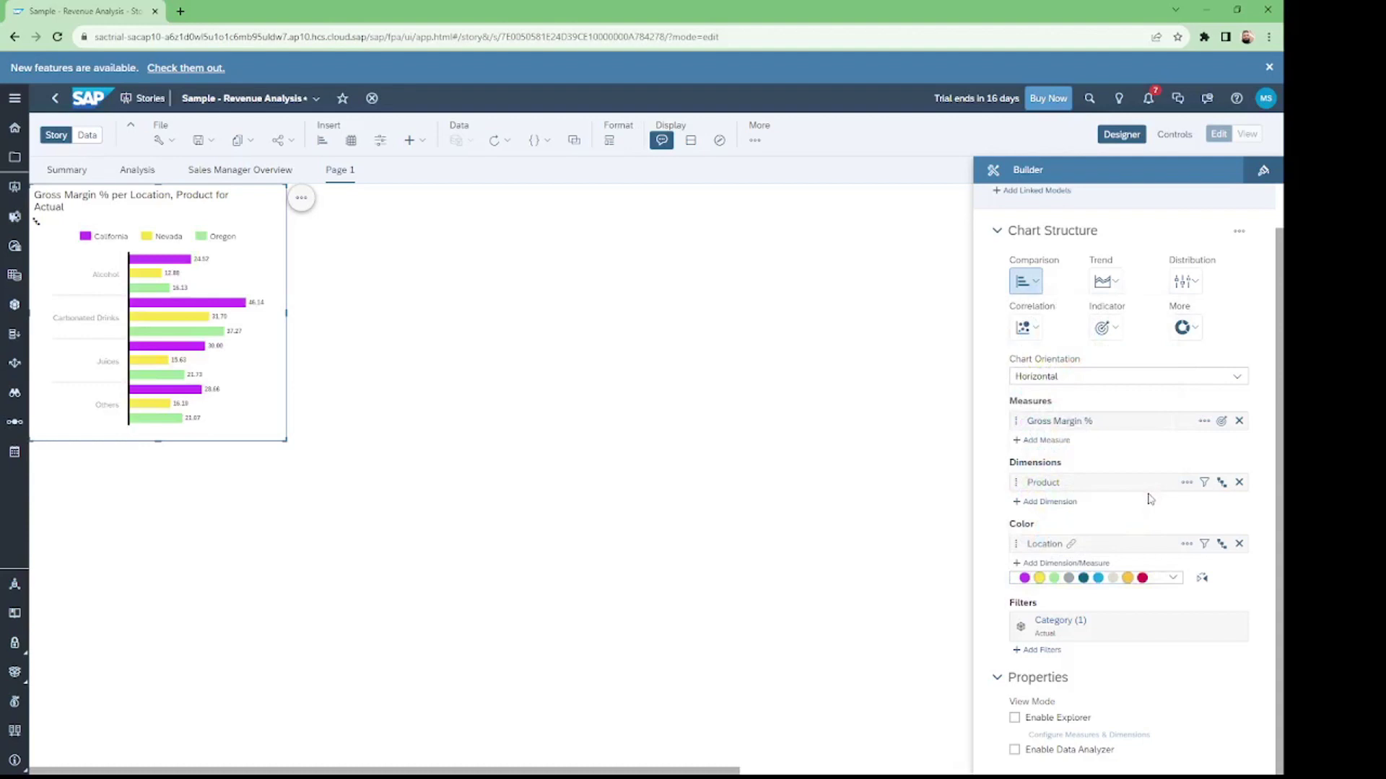
left_click(1173, 577)
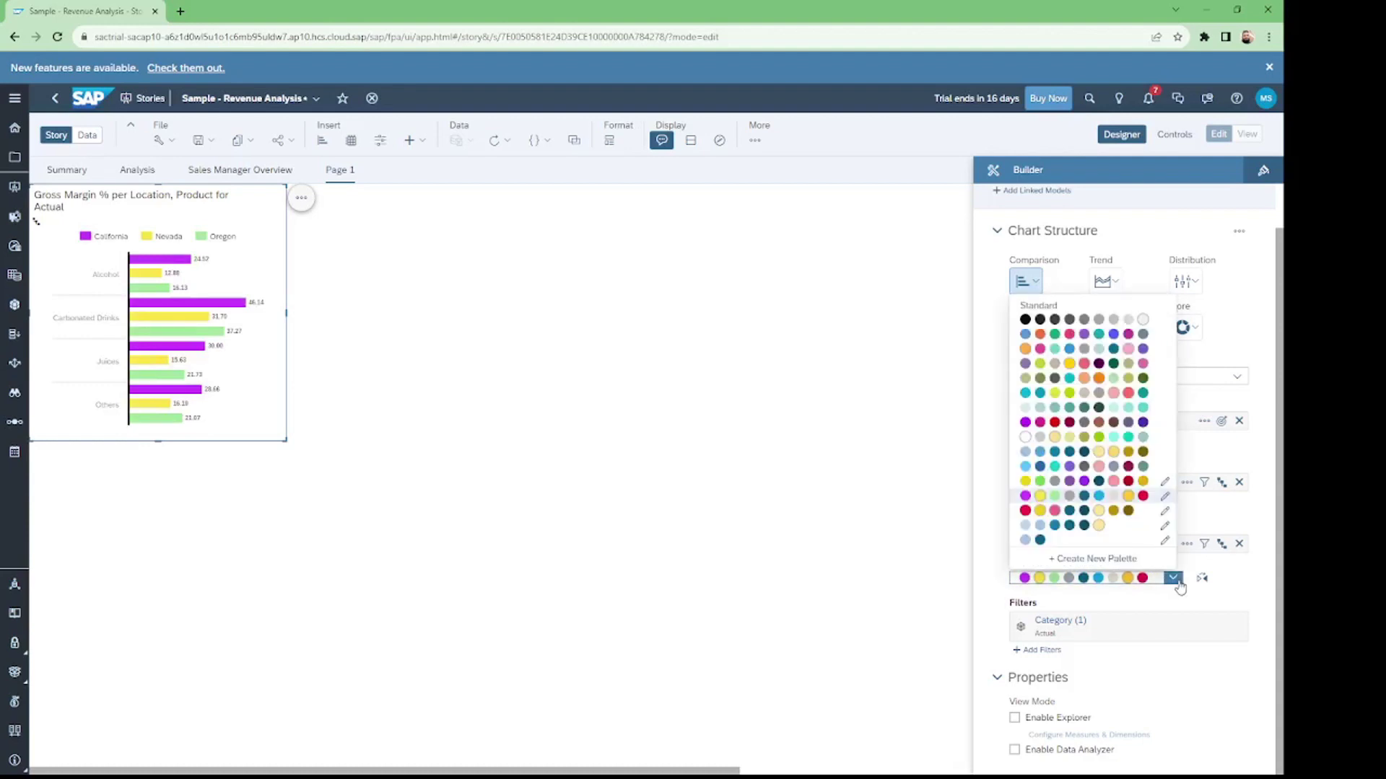
left_click(1100, 526)
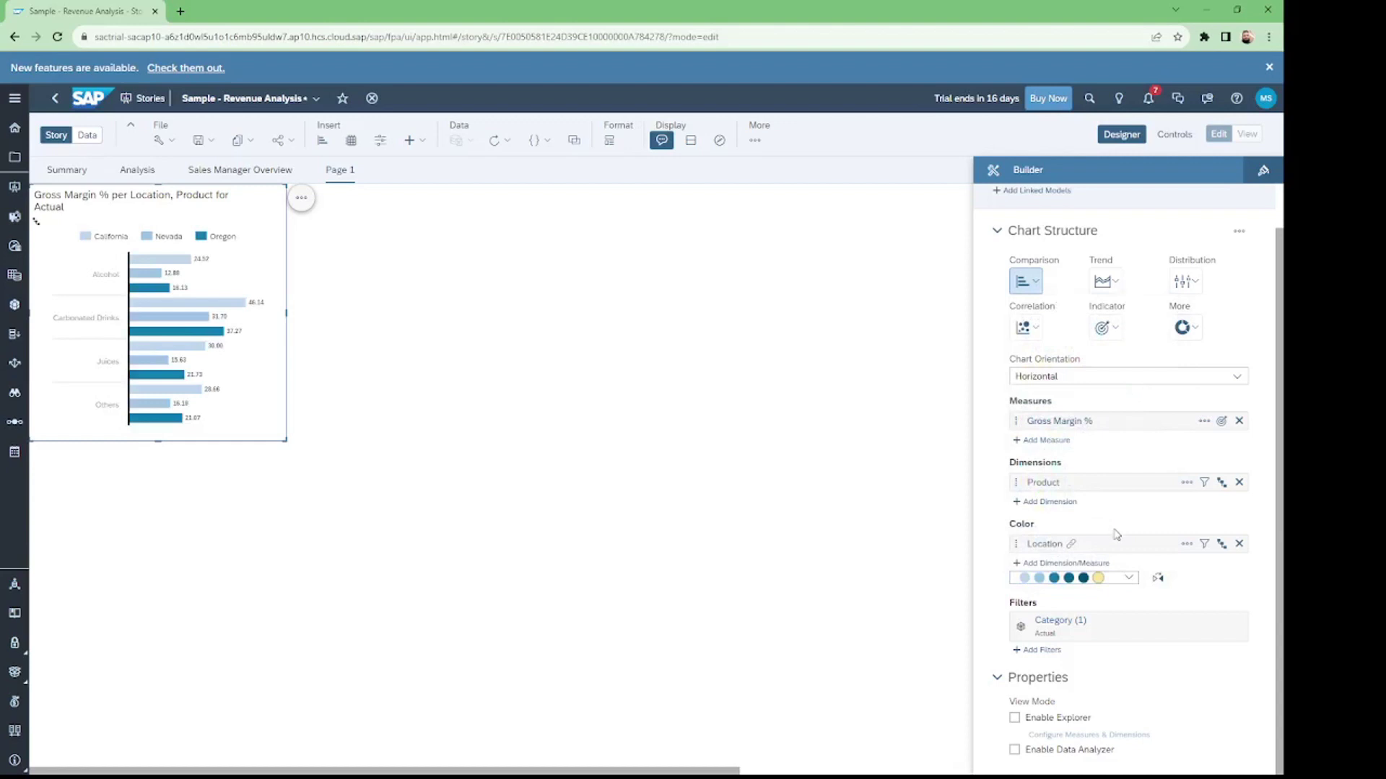
- Apply the standard color palette that starts with blue, orange and green to the Location bars
left_click(1129, 579)
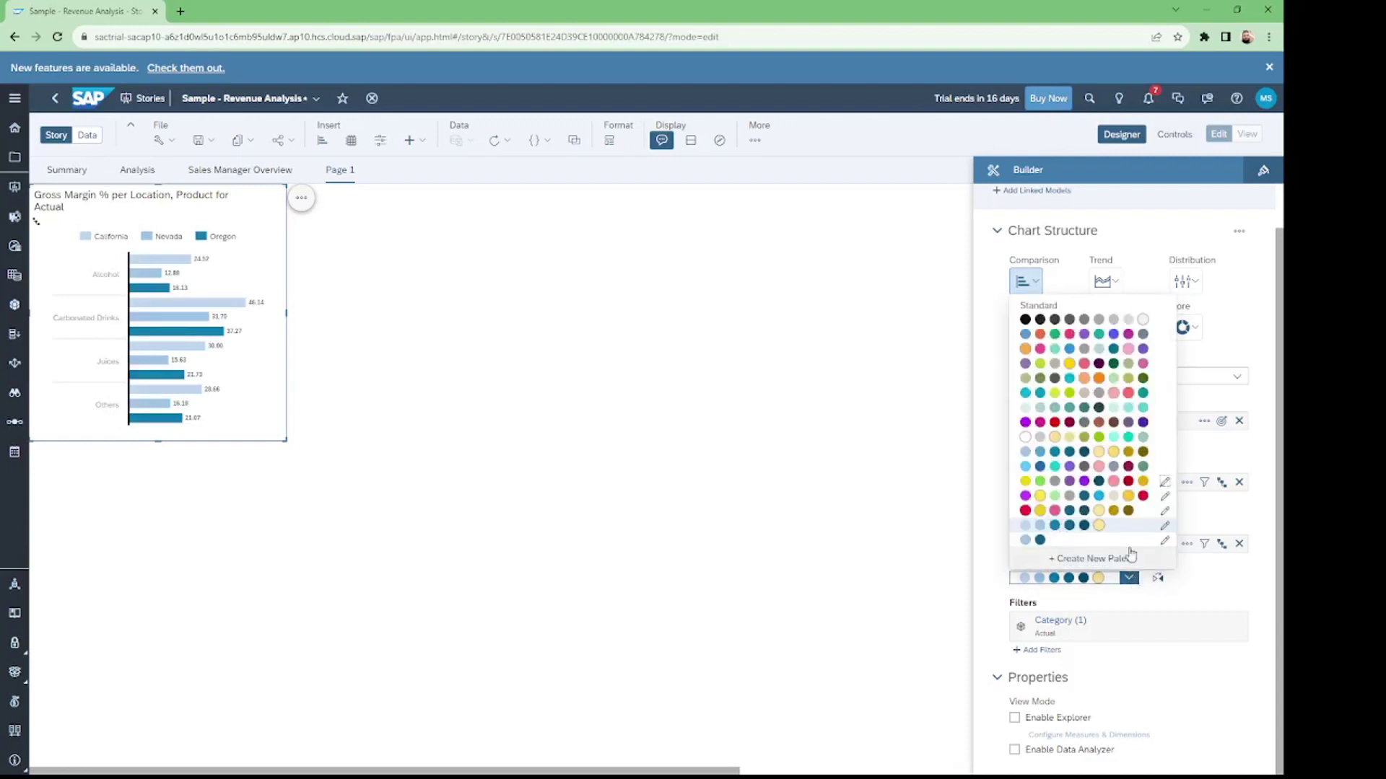
left_click(1145, 334)
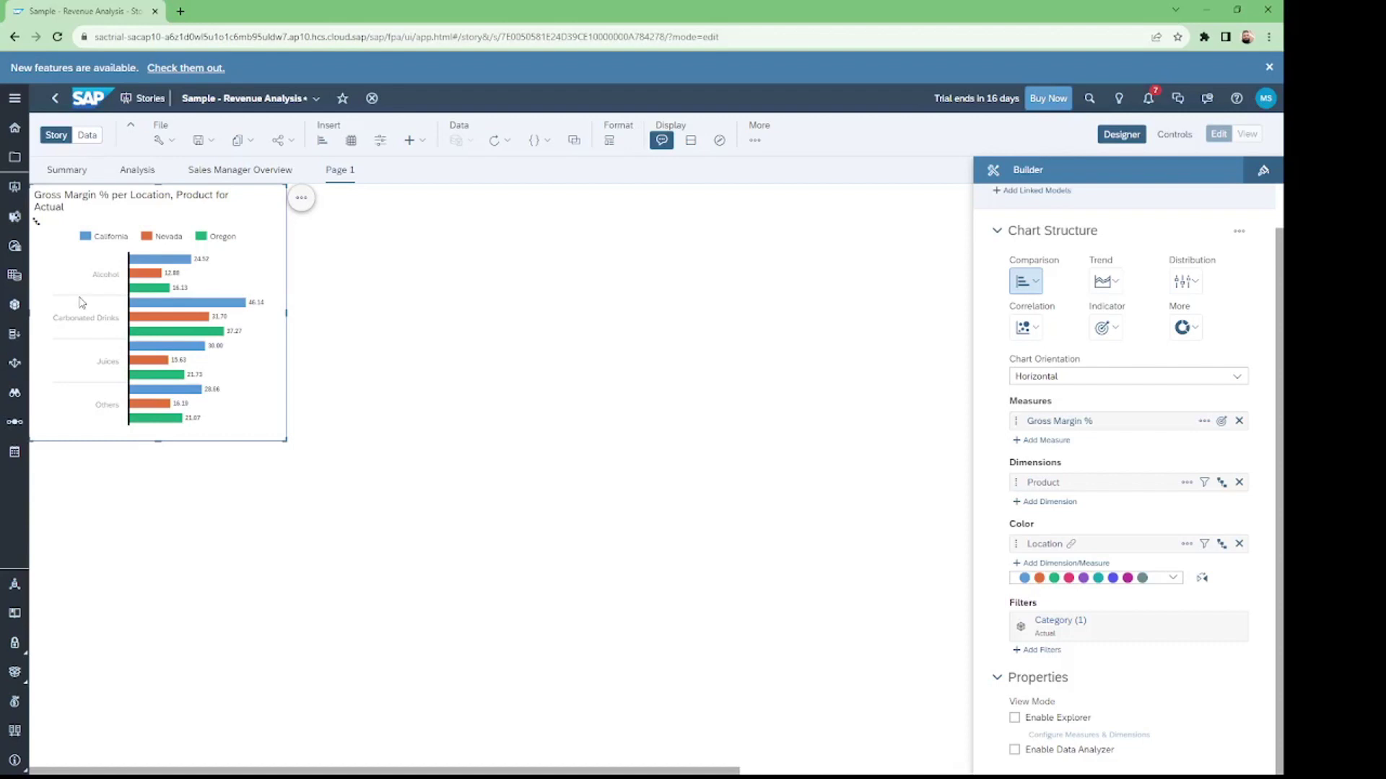
- Change the chart title to "Gross Margin % Location Wise, & Product Wise"
double_click(51, 202)
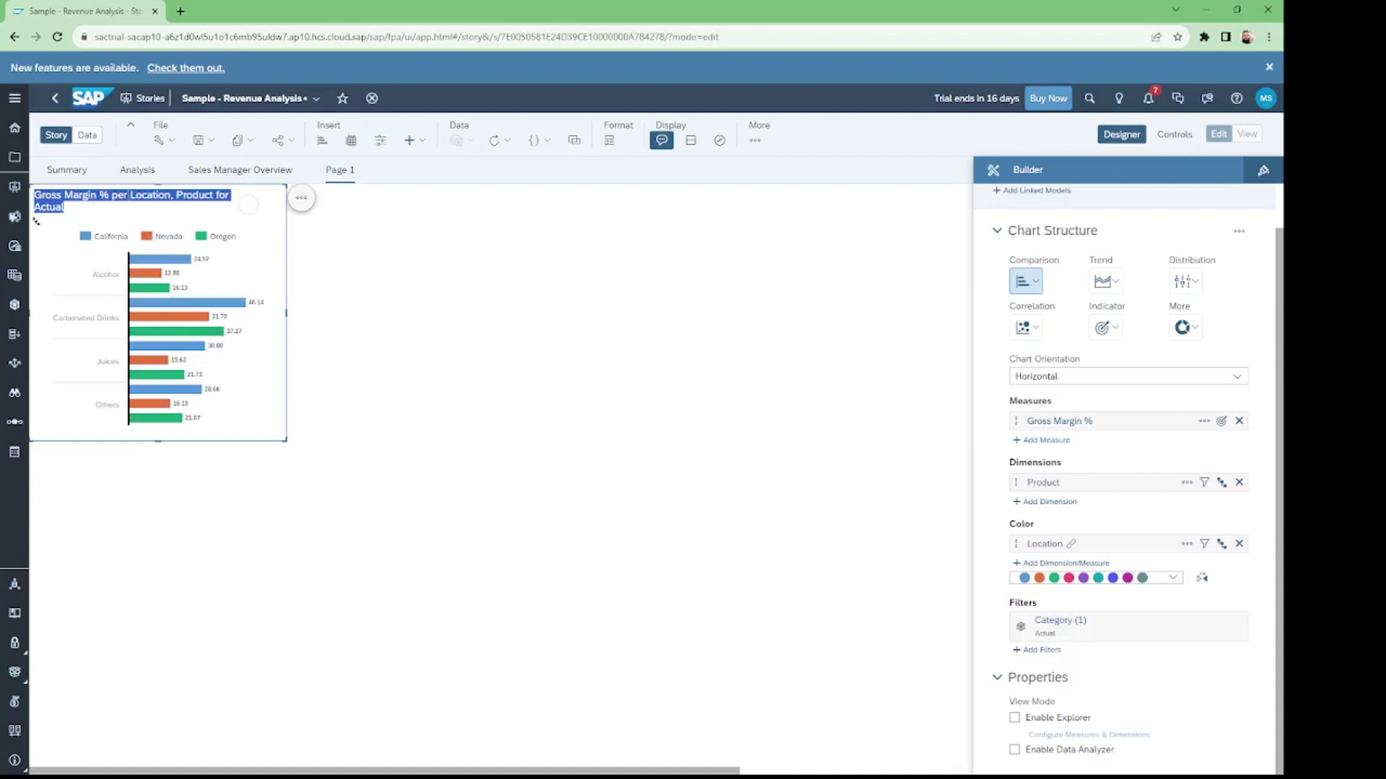
left_click(101, 196)
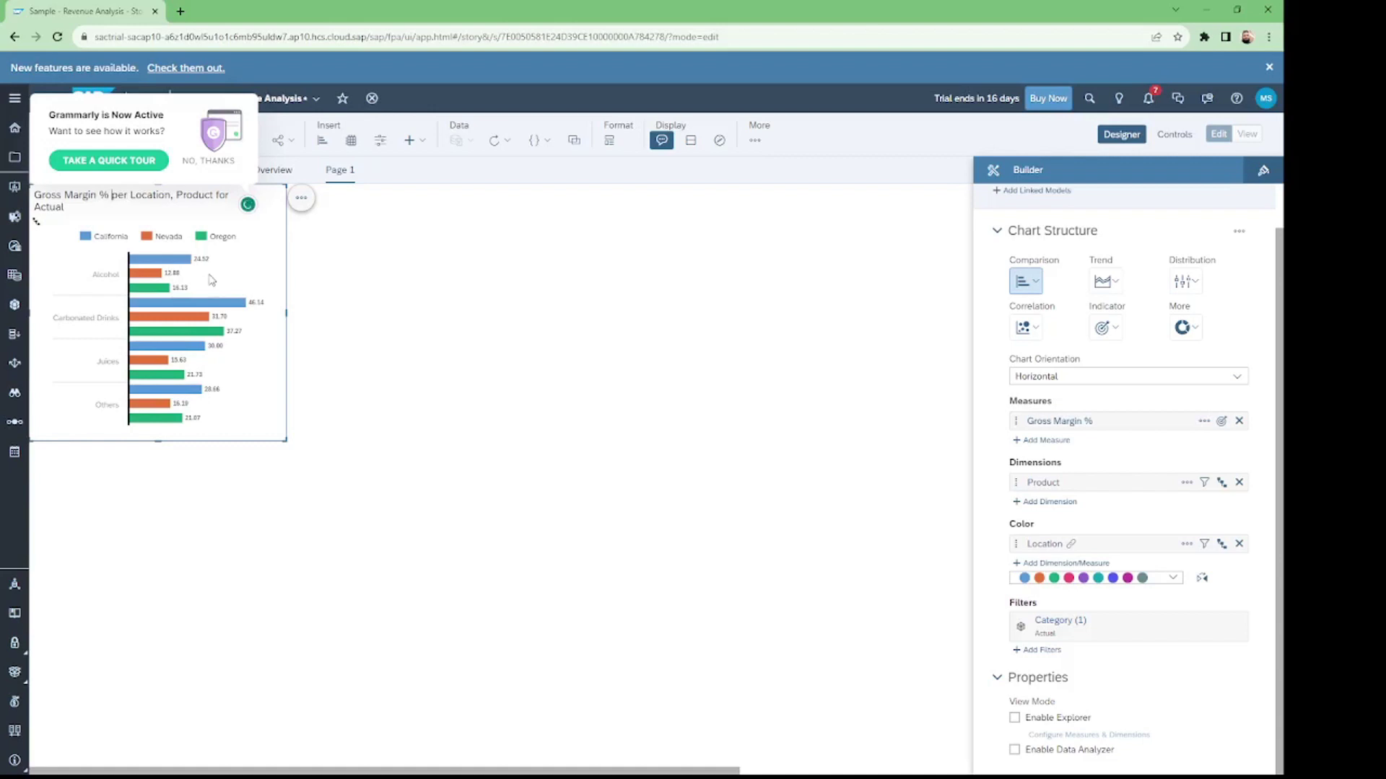
key("Delete")
key("Delete")
key("Delete")
key("Delete")
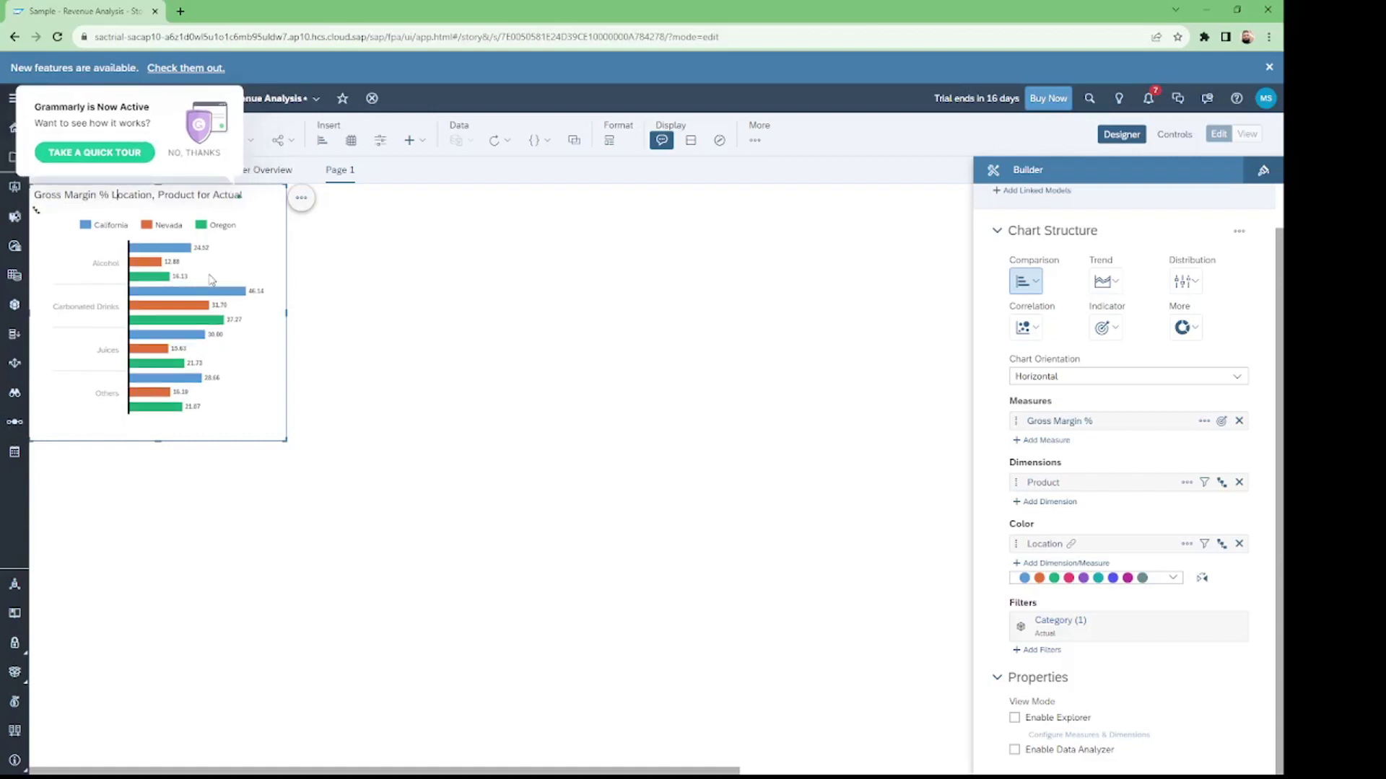
type("W")
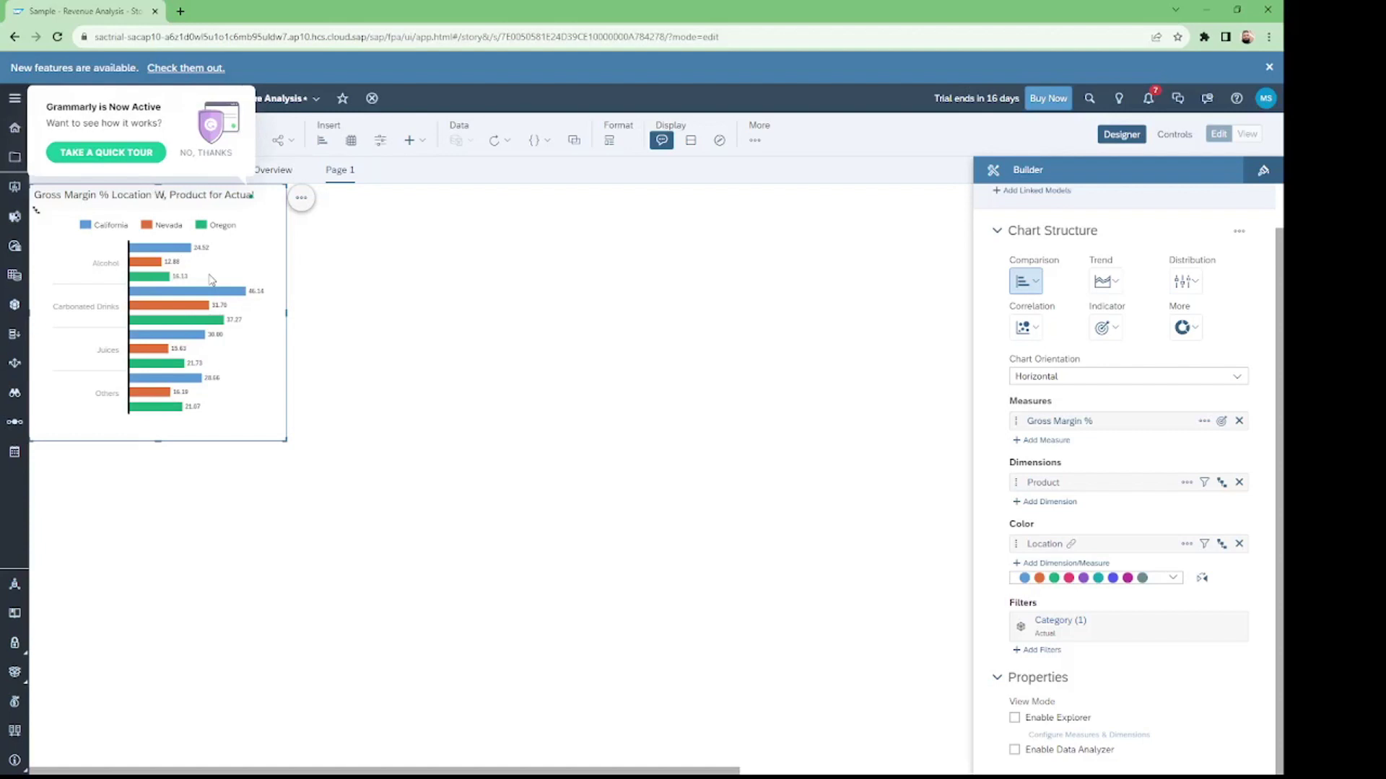
type("ise, ")
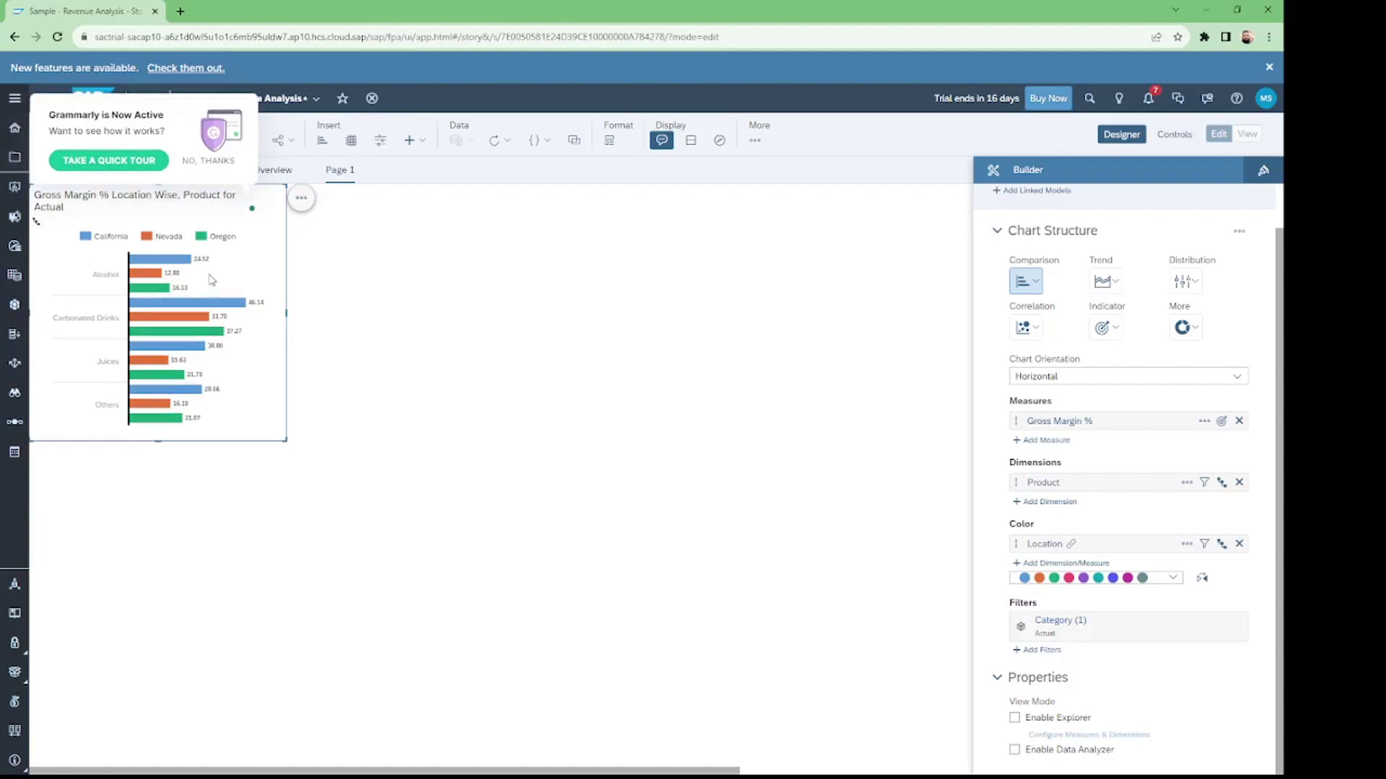
type("&")
key("Delete")
key("Delete")
key("Delete")
key("Delete")
key("Delete")
key("Delete")
key("Delete")
key("Delete")
key("Delete")
key("Delete")
key("Delete")
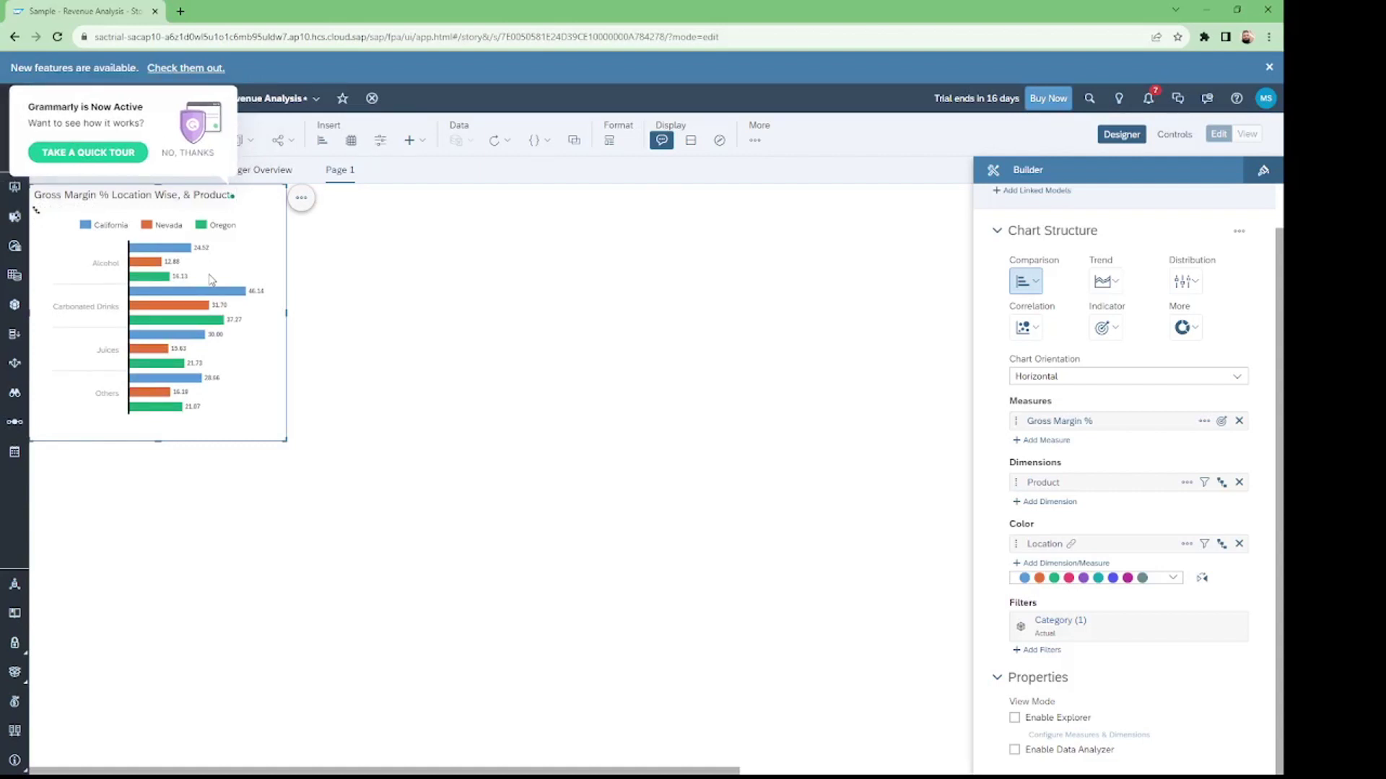
type("ise")
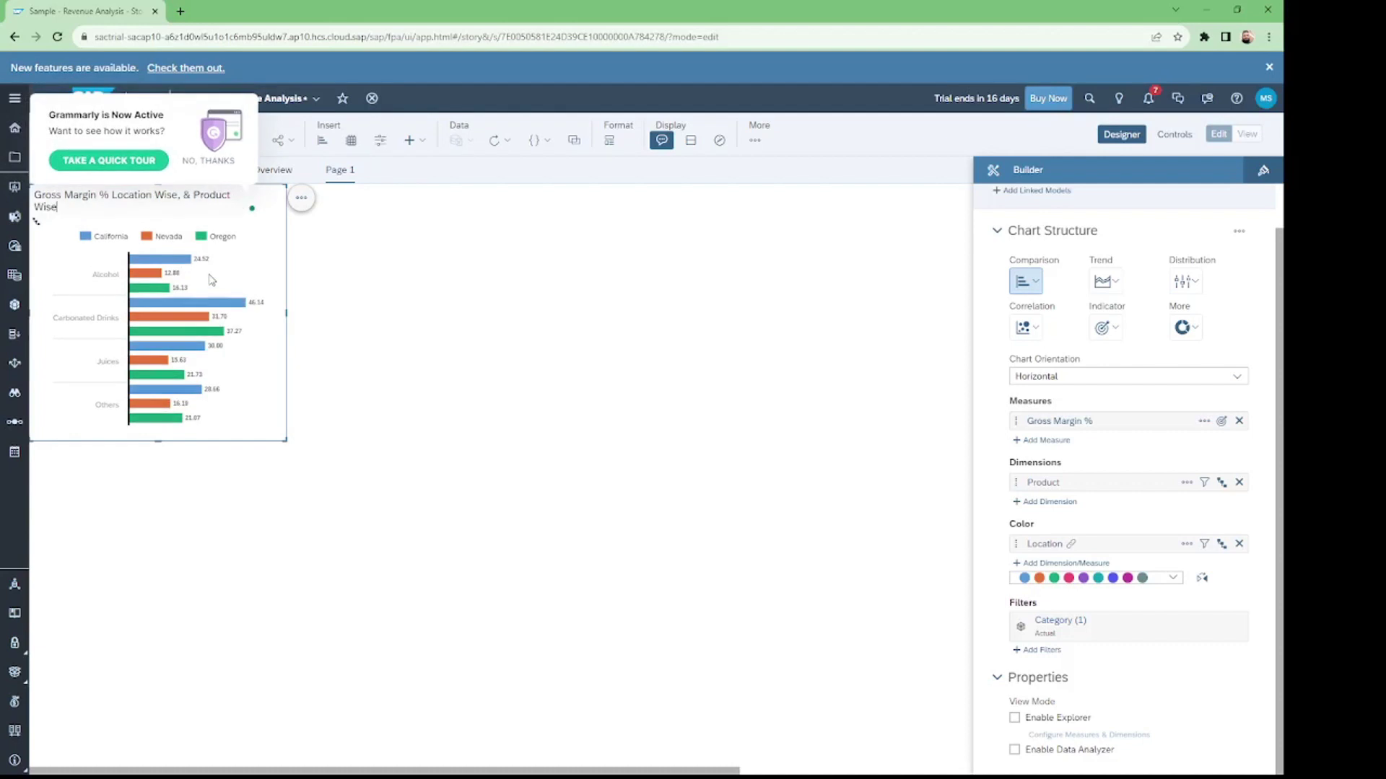
left_click(371, 328)
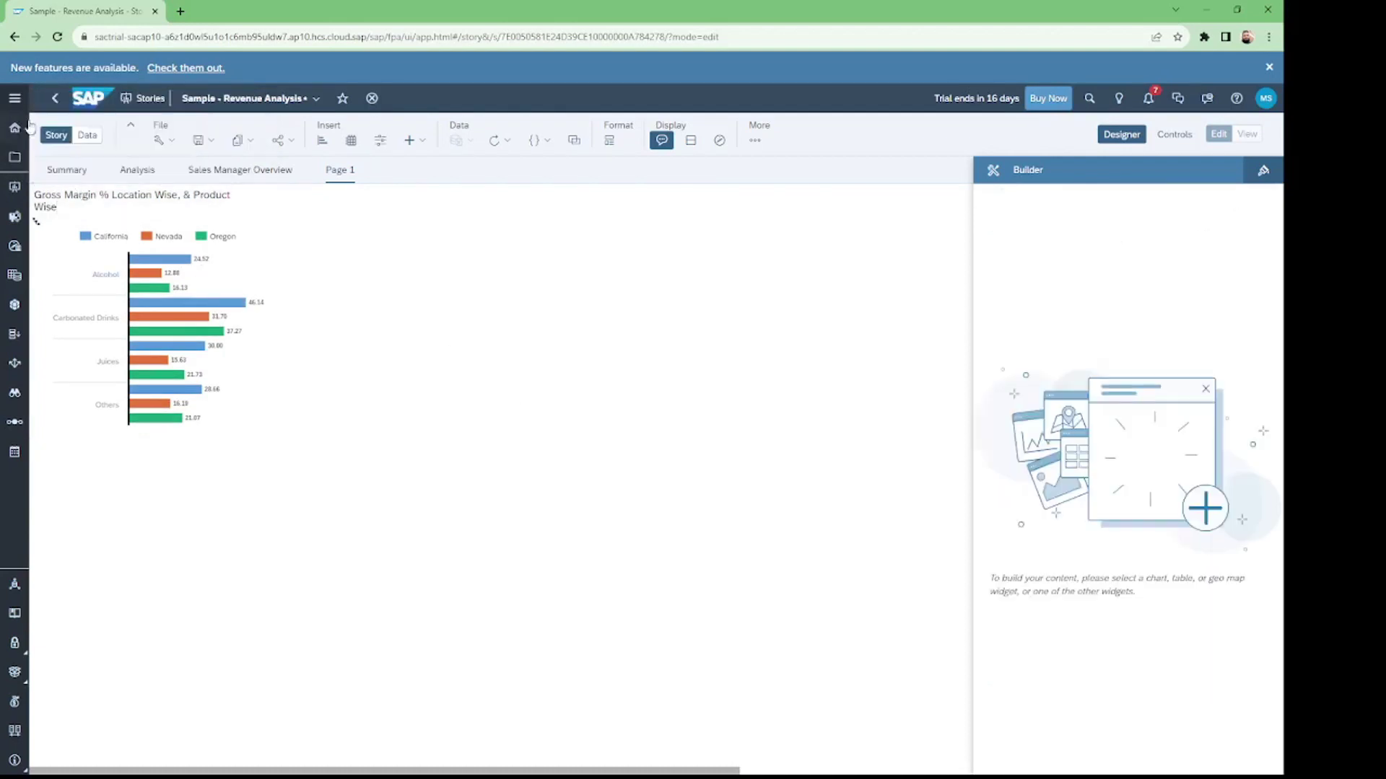
- Set the font size of the whole Gross Margin % chart title to 18
left_click(69, 211)
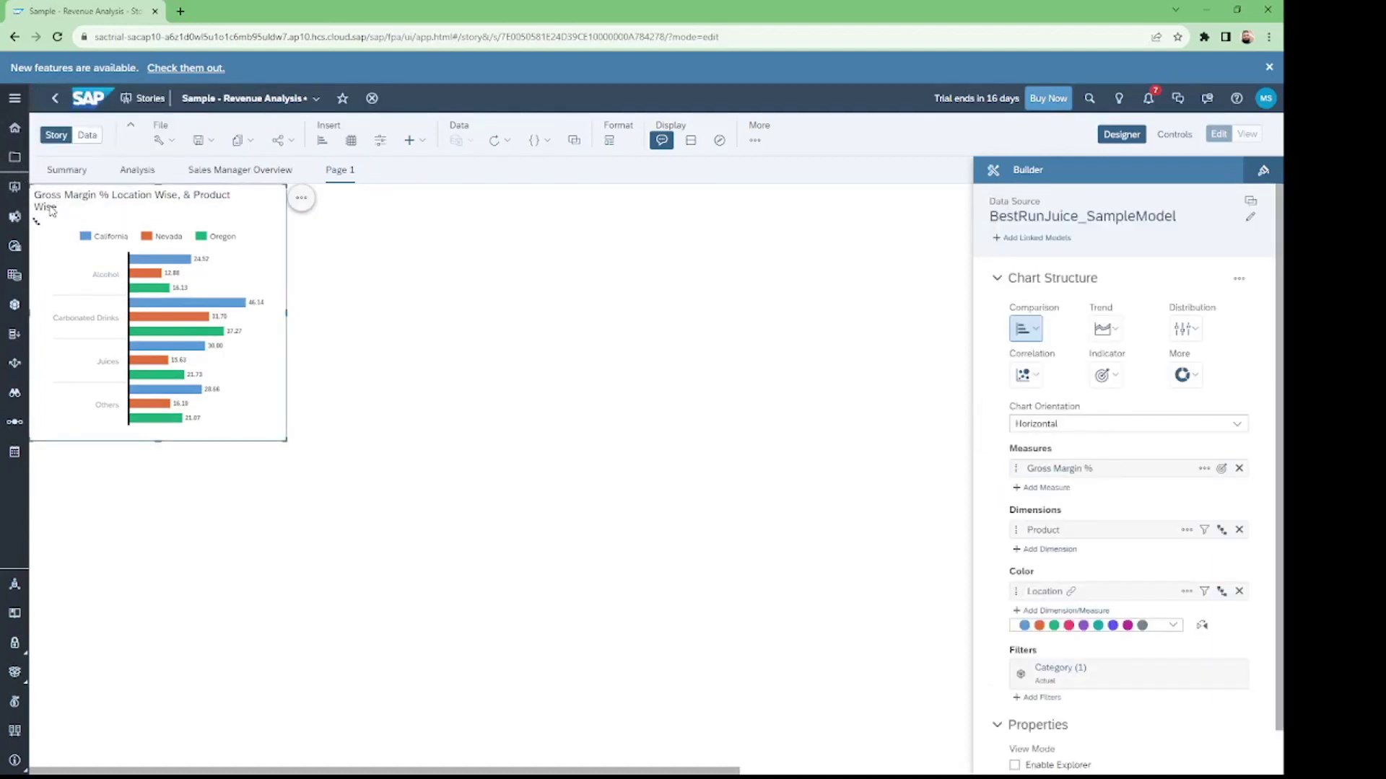
double_click(50, 208)
left_click(1144, 259)
double_click(44, 195)
left_click_drag(35, 195, 61, 208)
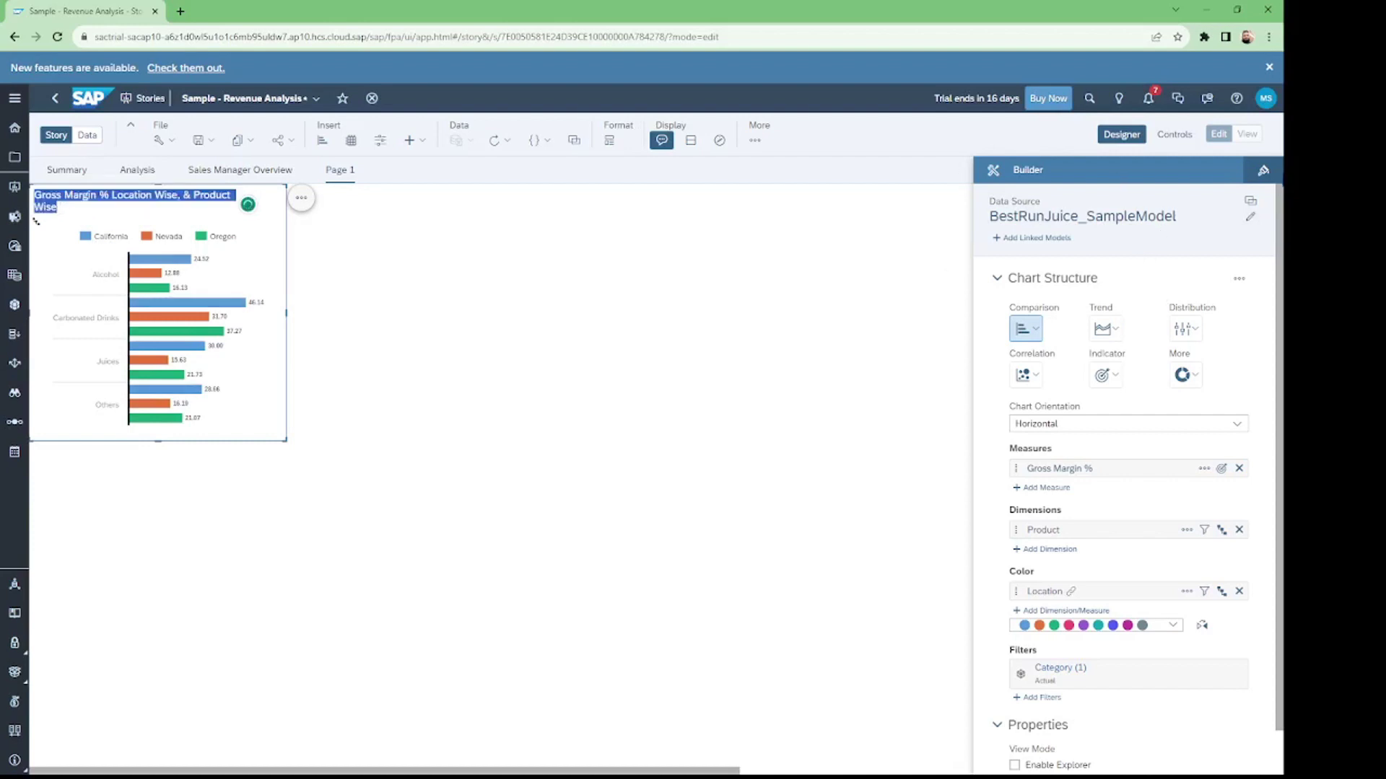
left_click(1039, 217)
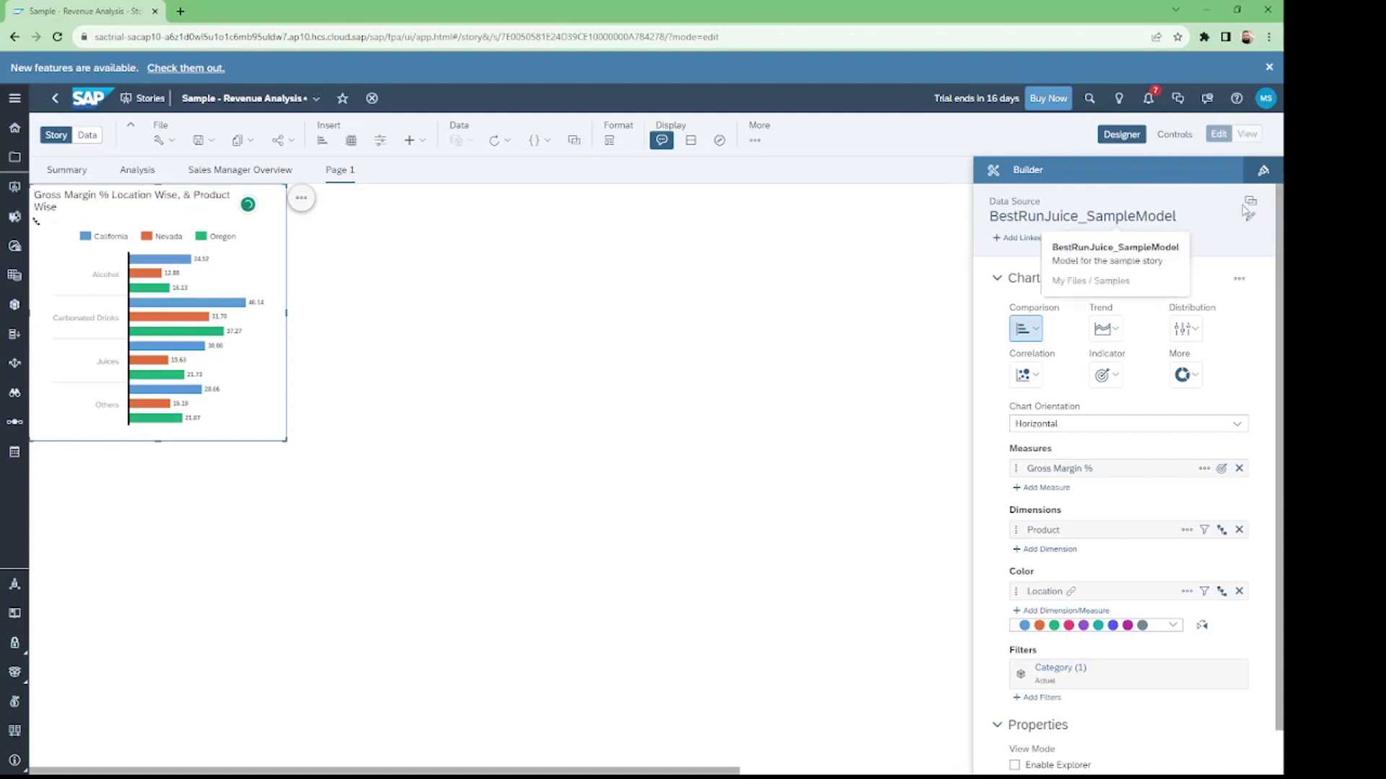
left_click(1260, 173)
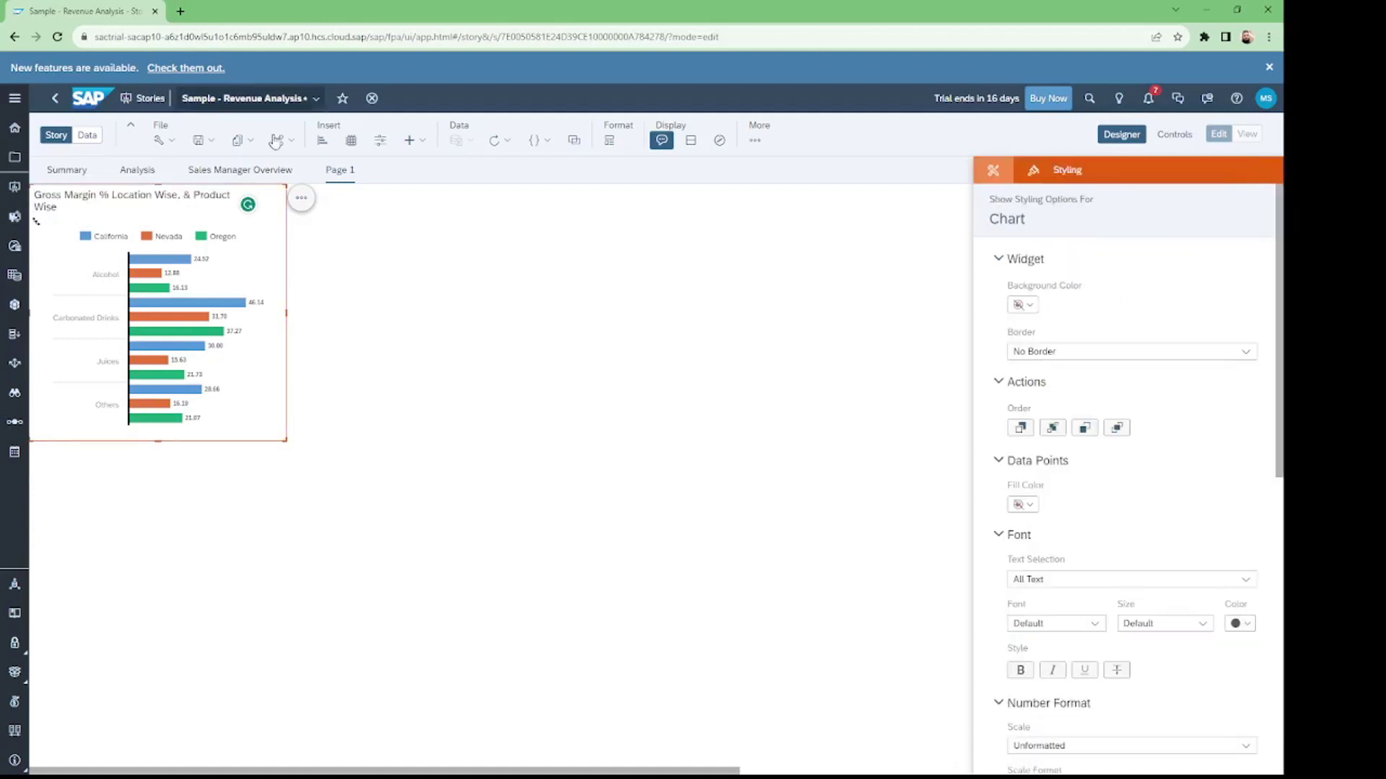
left_click(151, 195)
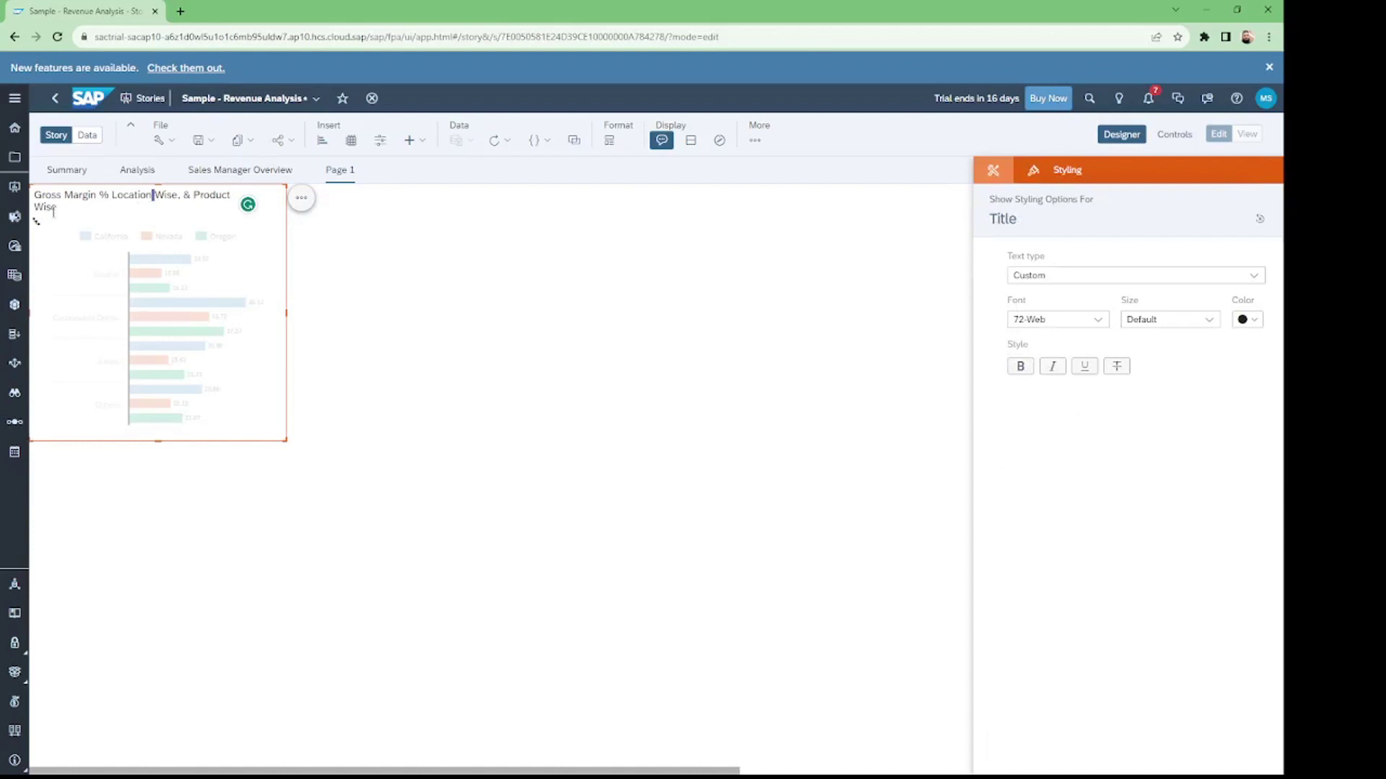
left_click_drag(58, 207, 26, 202)
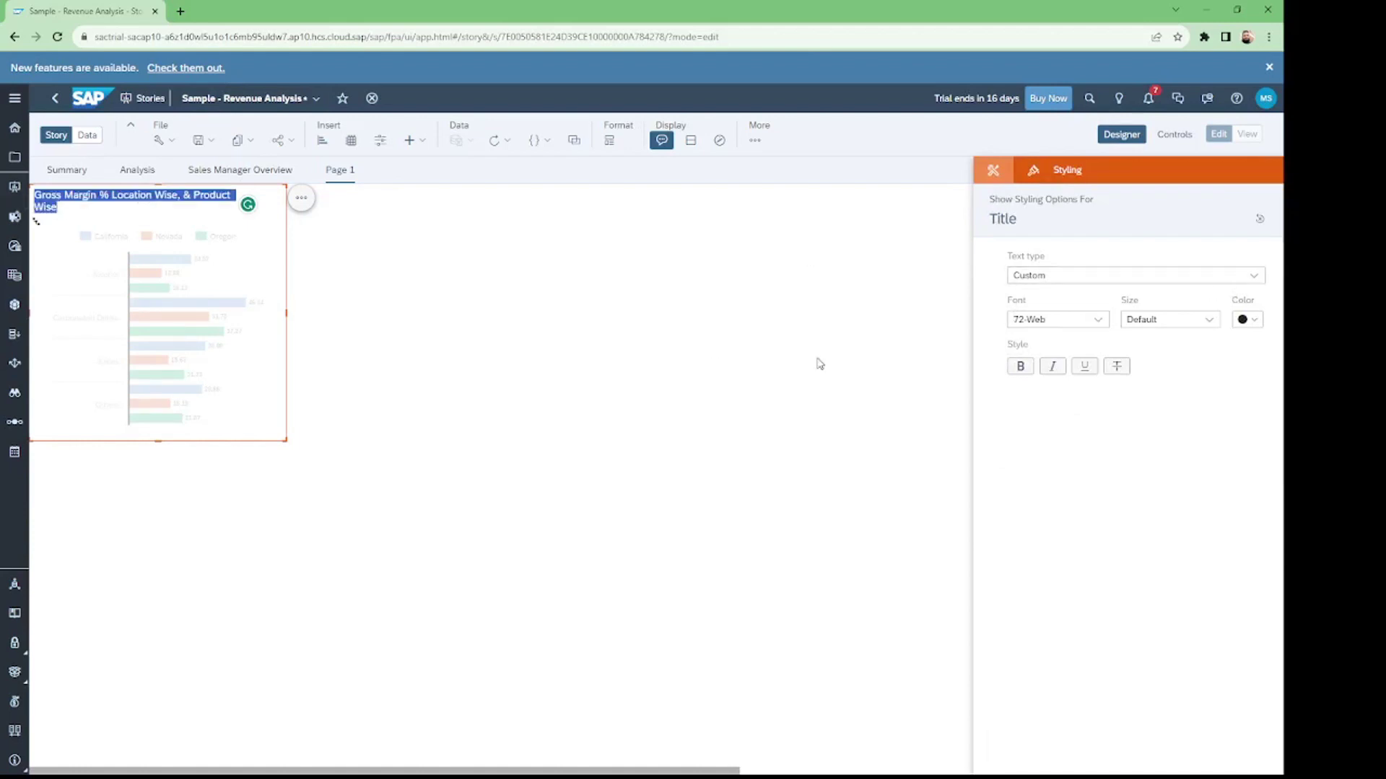
left_click(1209, 319)
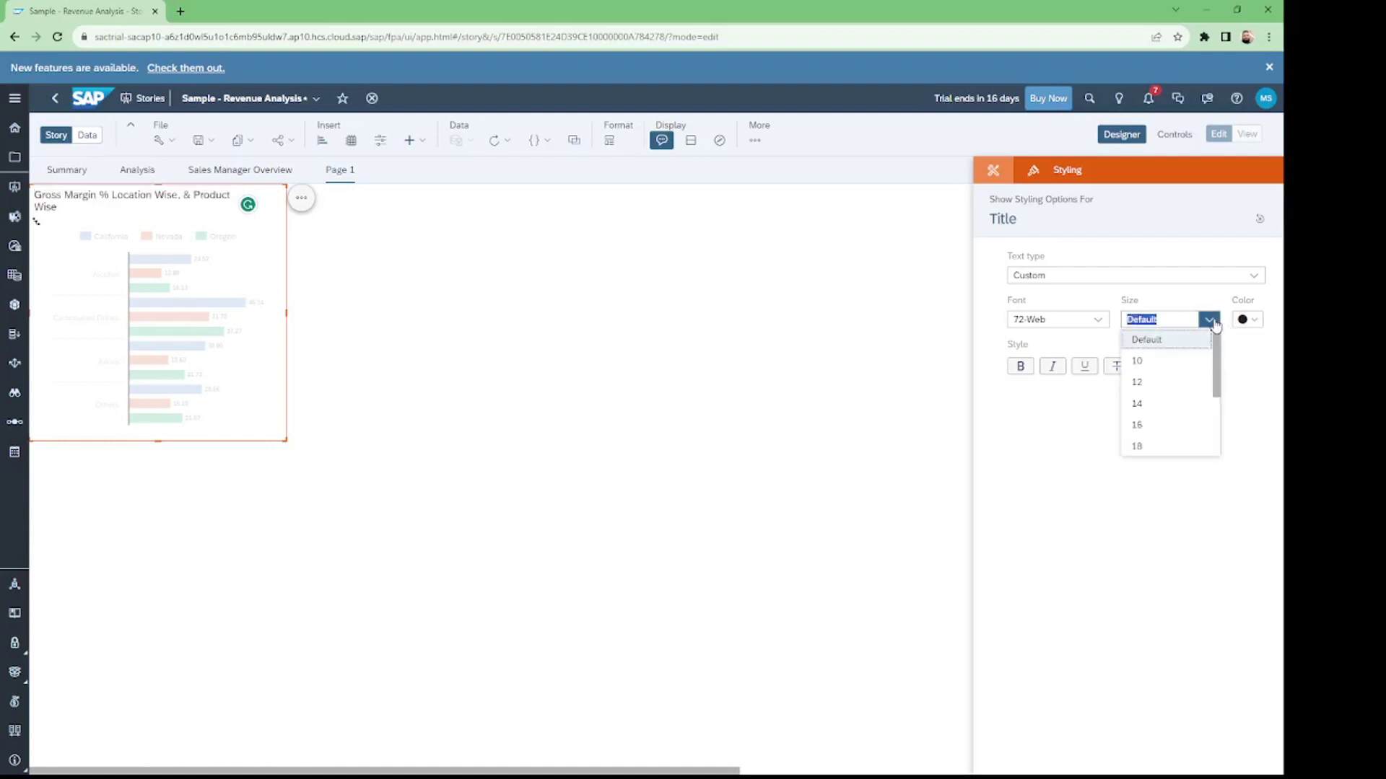
left_click(1138, 446)
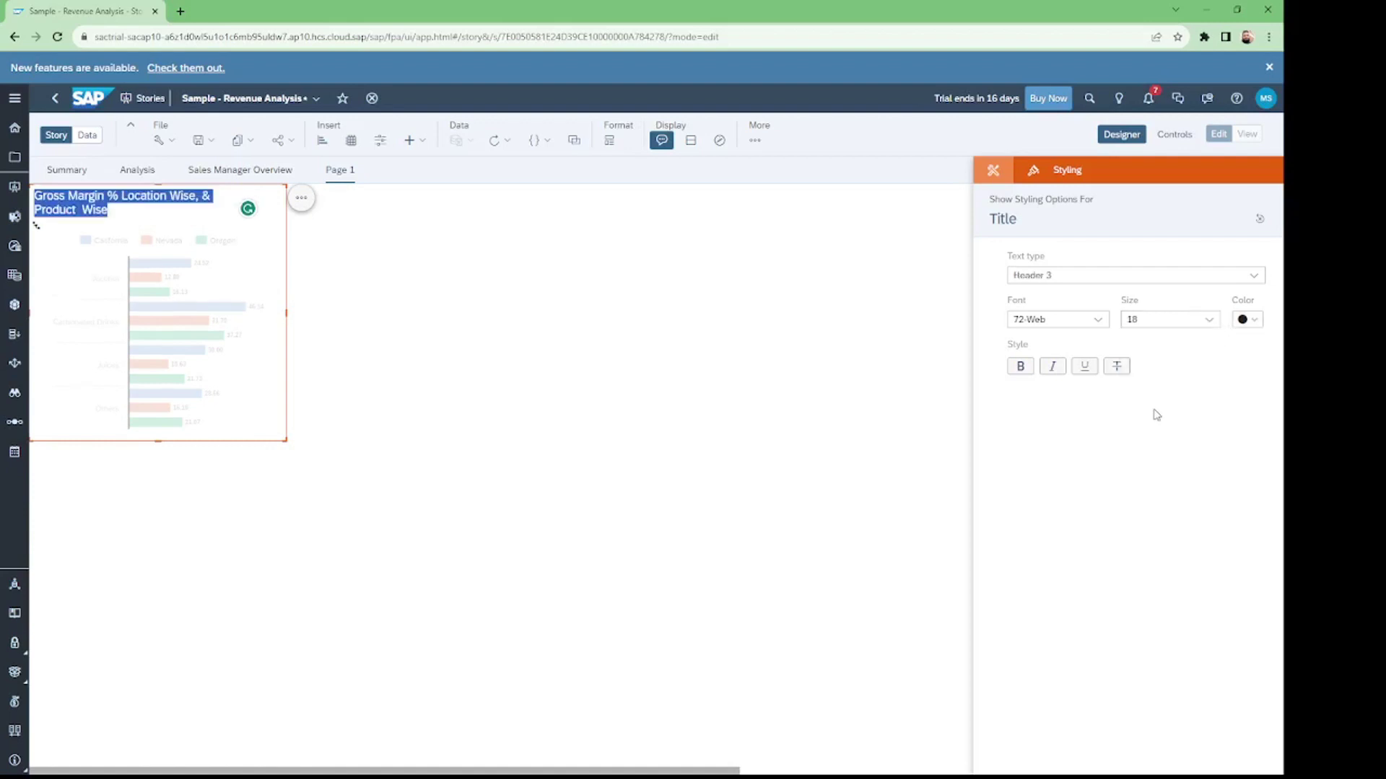
- Change the chart title's font to Times New Roman and make it bold
left_click(1098, 319)
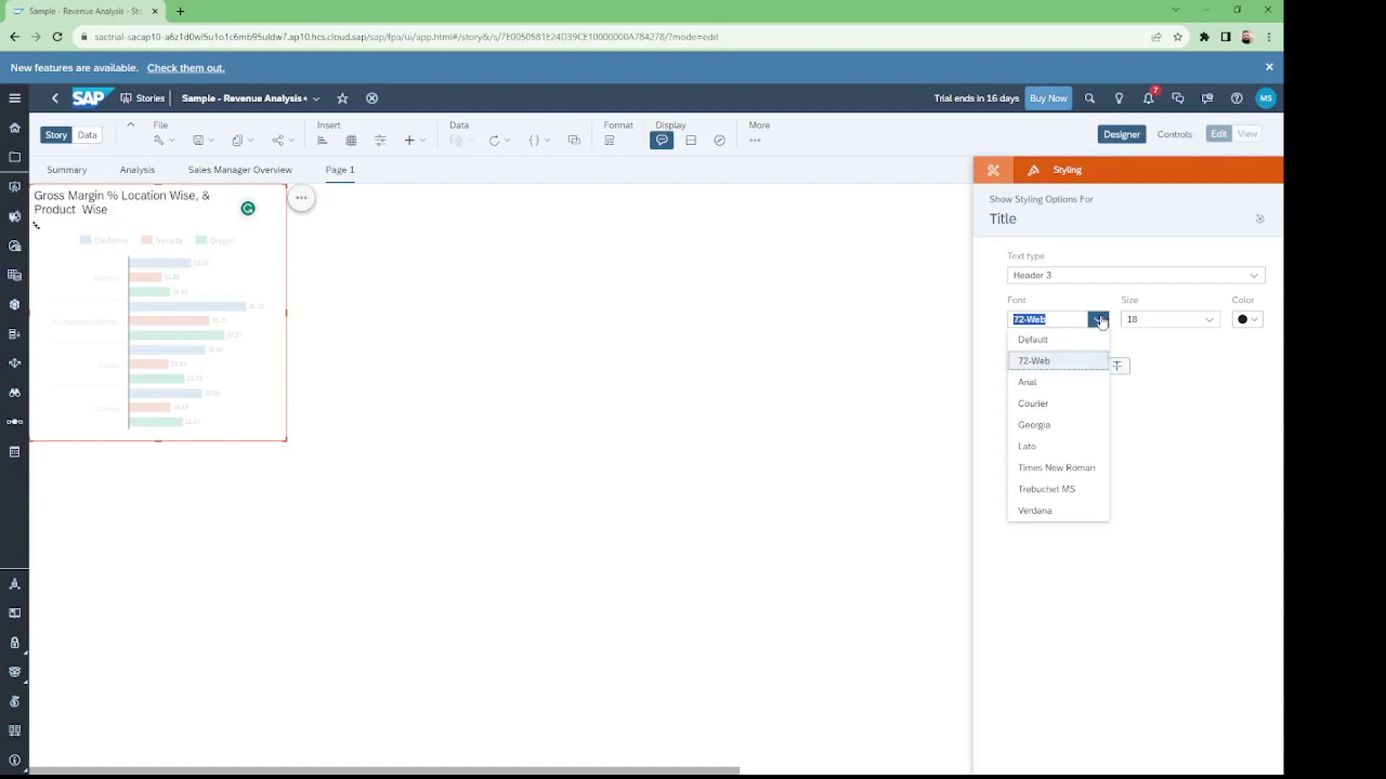
left_click(1055, 468)
left_click(1021, 367)
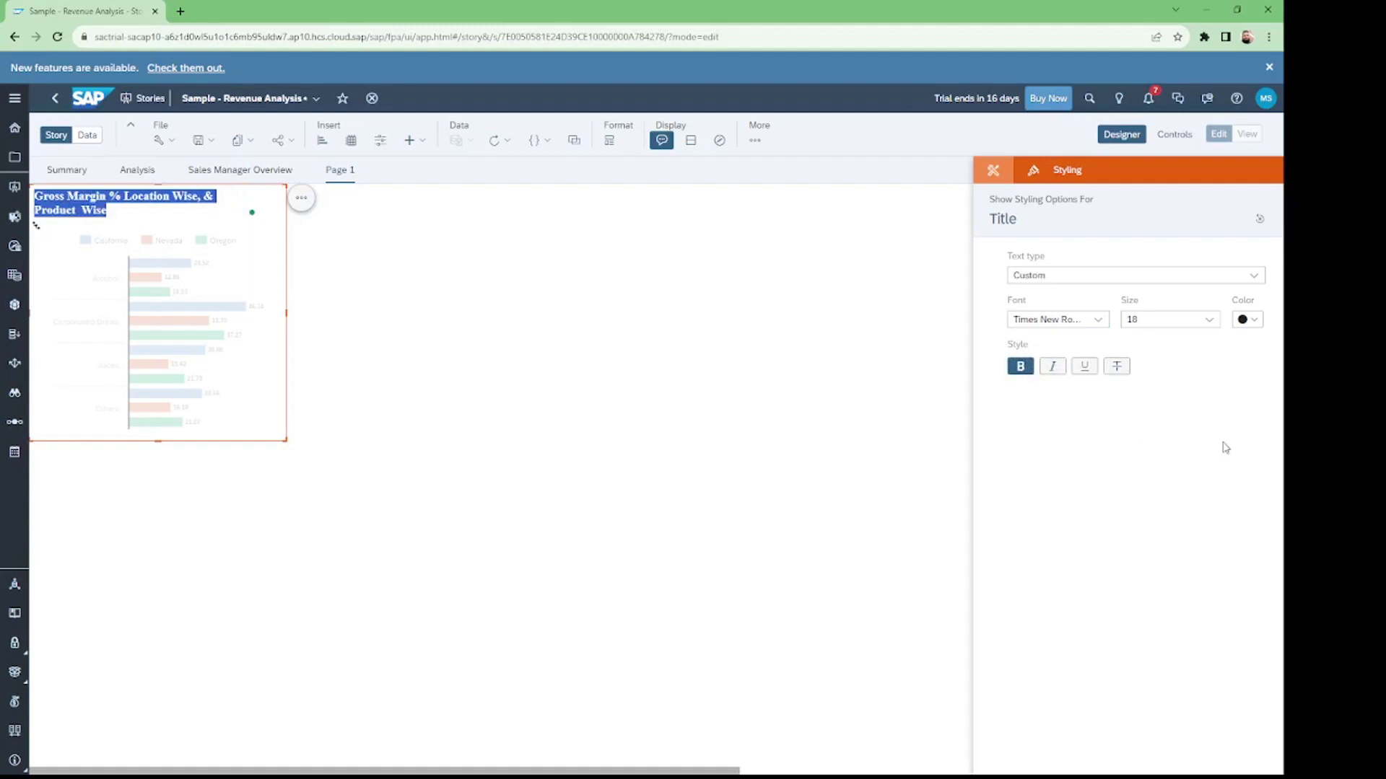
- Try teal as the chart title's text color, and settle on dark blue
left_click(1258, 323)
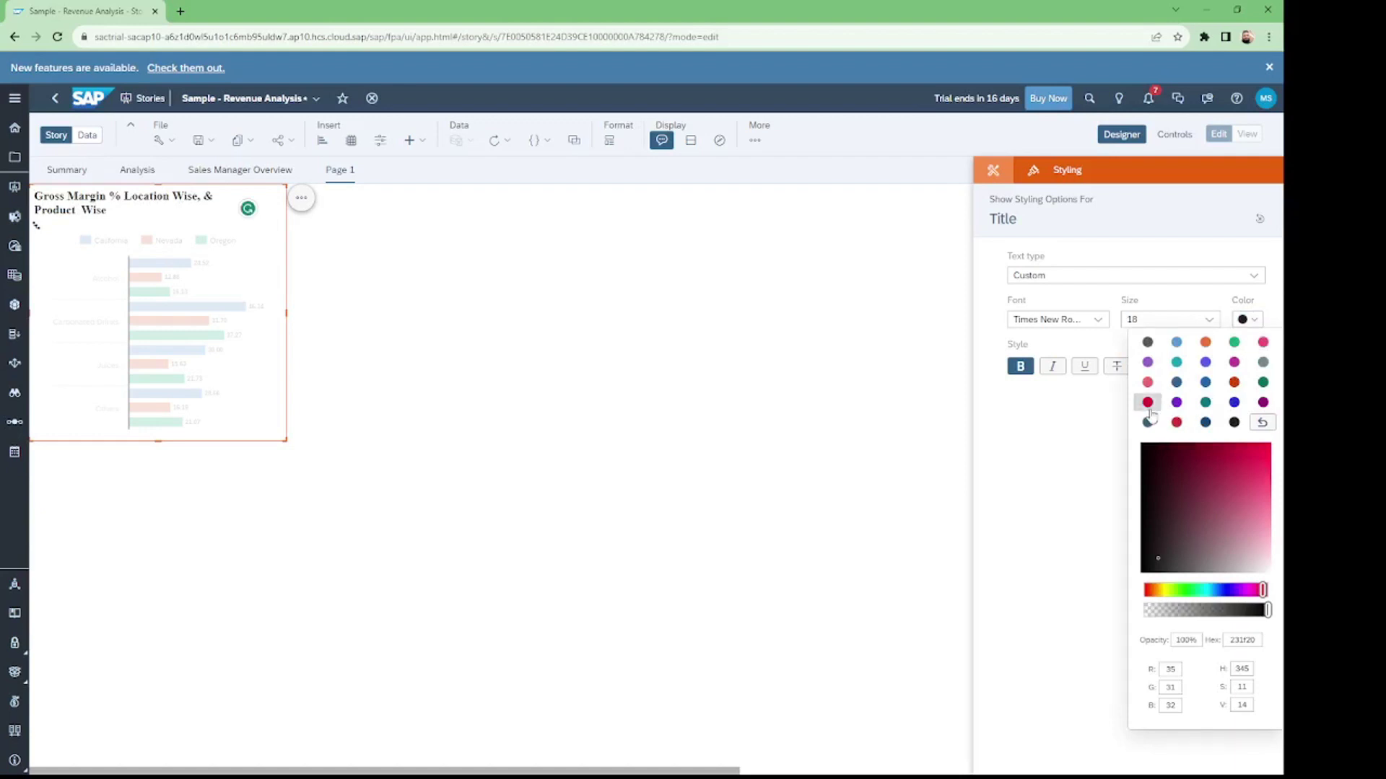
left_click(1176, 361)
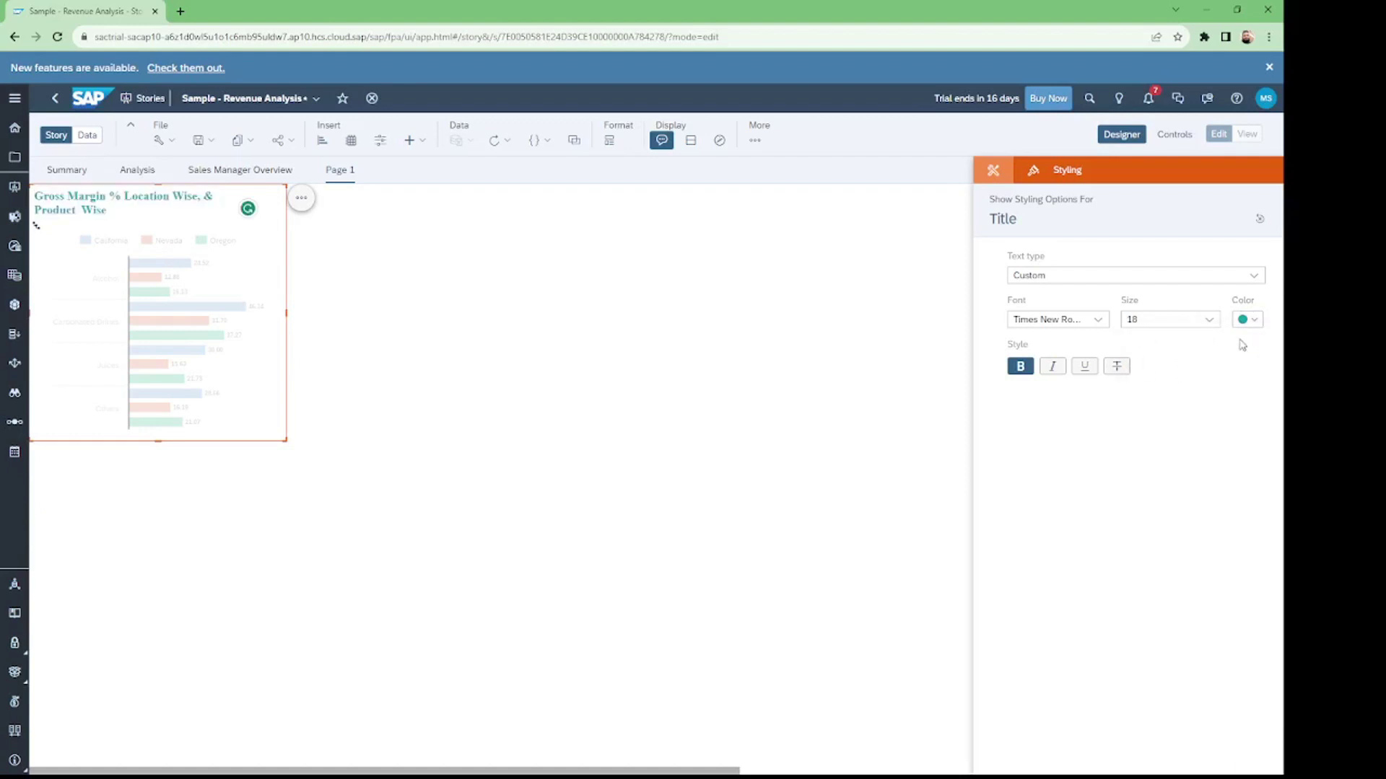
left_click(1258, 327)
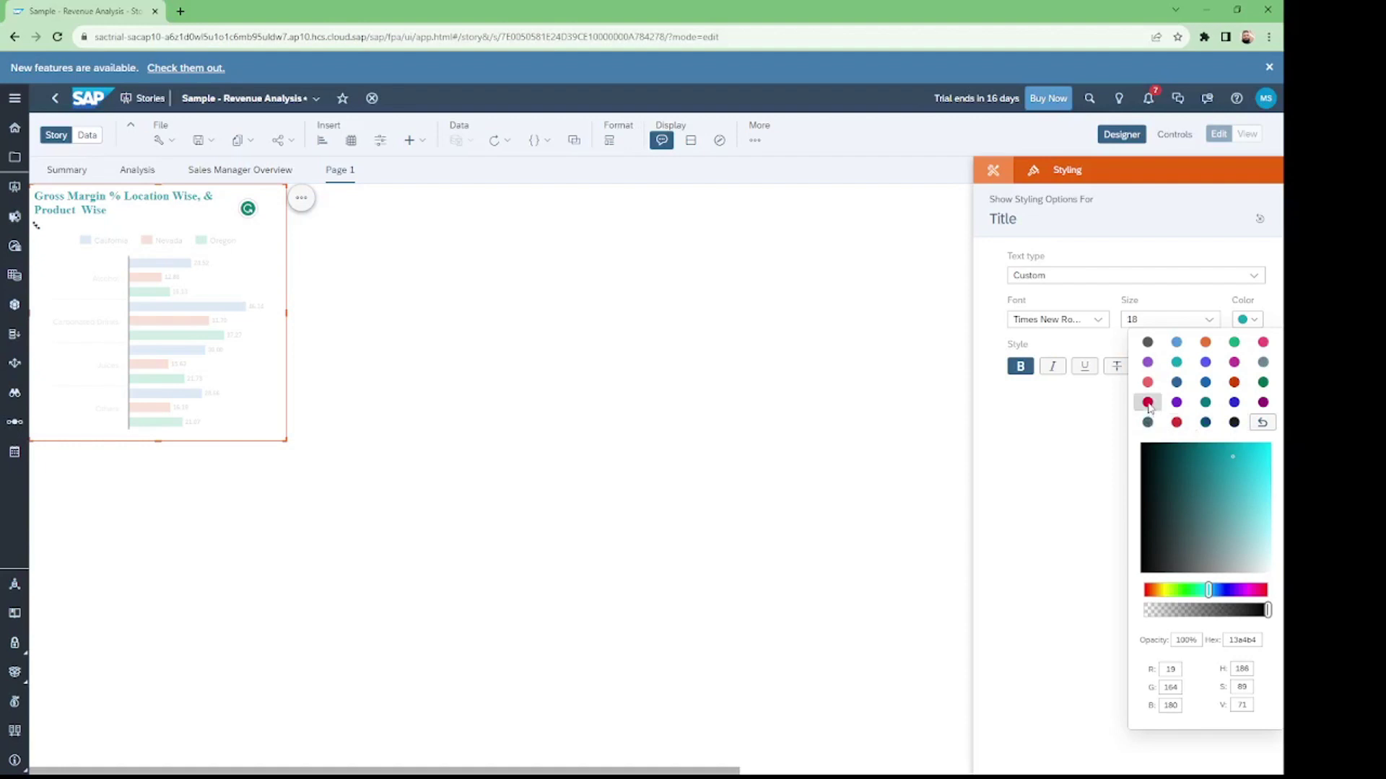
left_click(1205, 423)
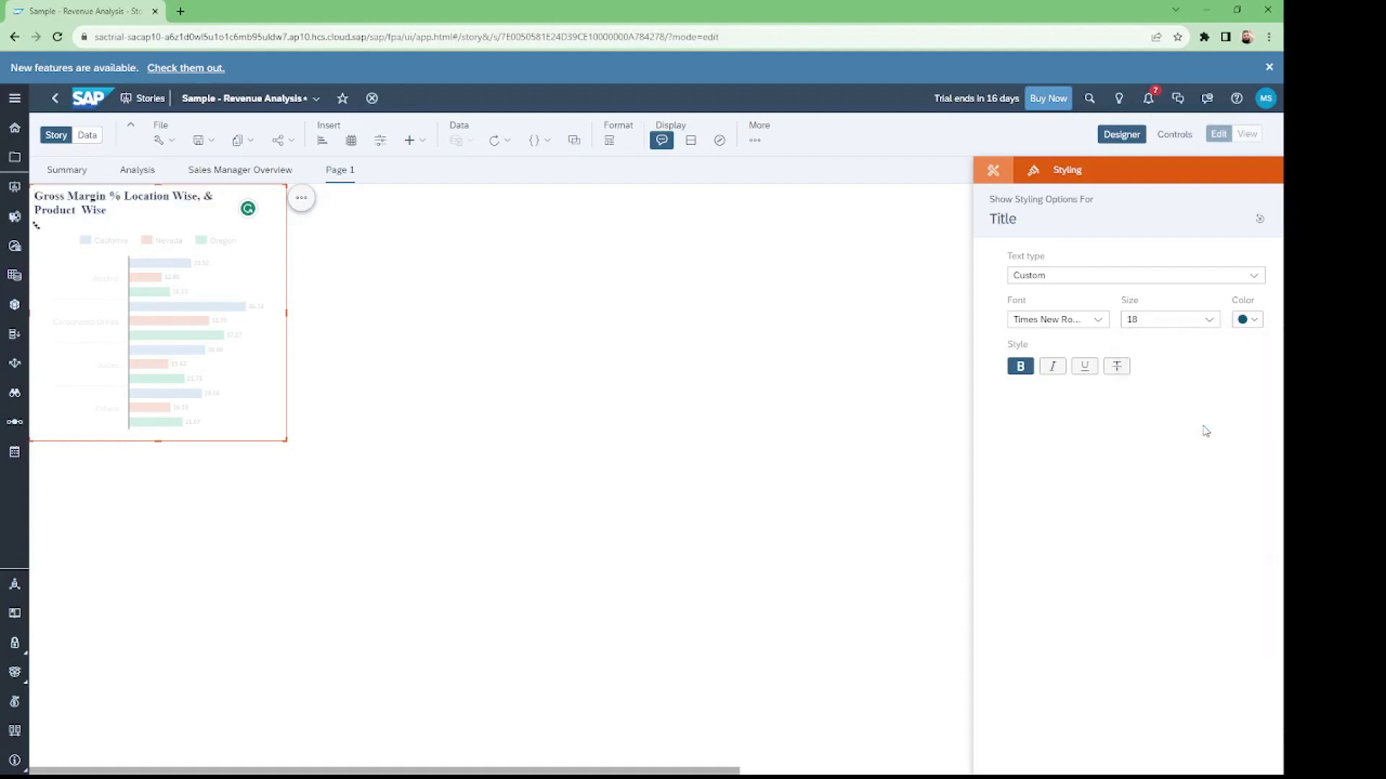
left_click(466, 298)
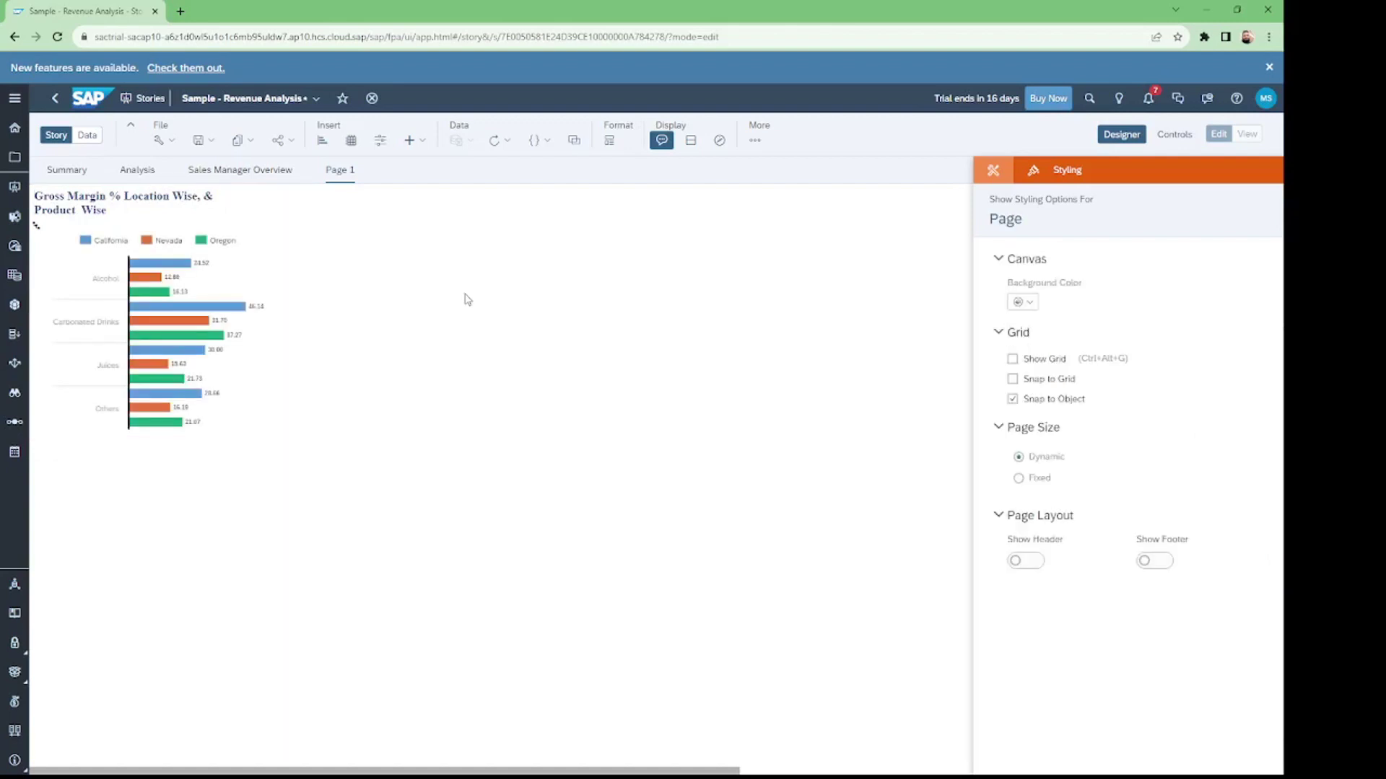
left_click(151, 202)
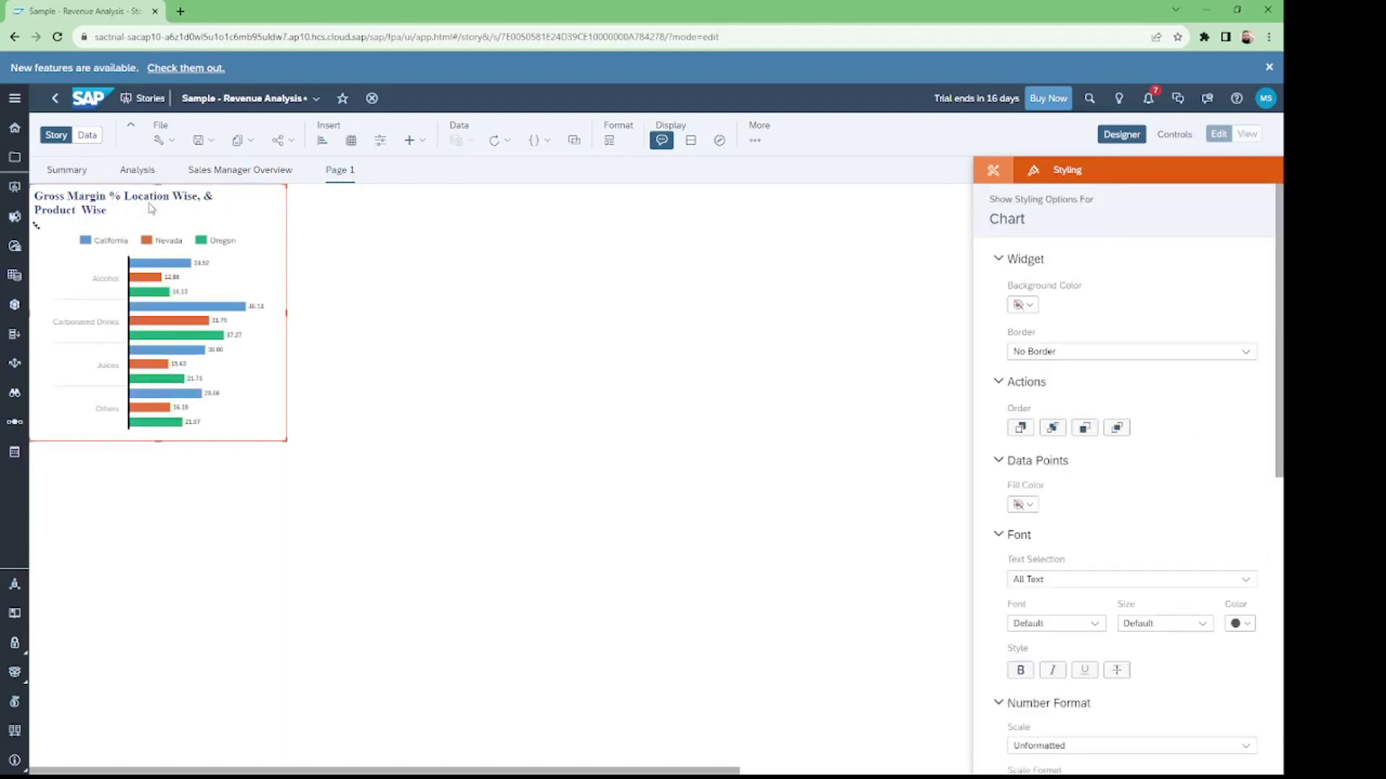
double_click(150, 202)
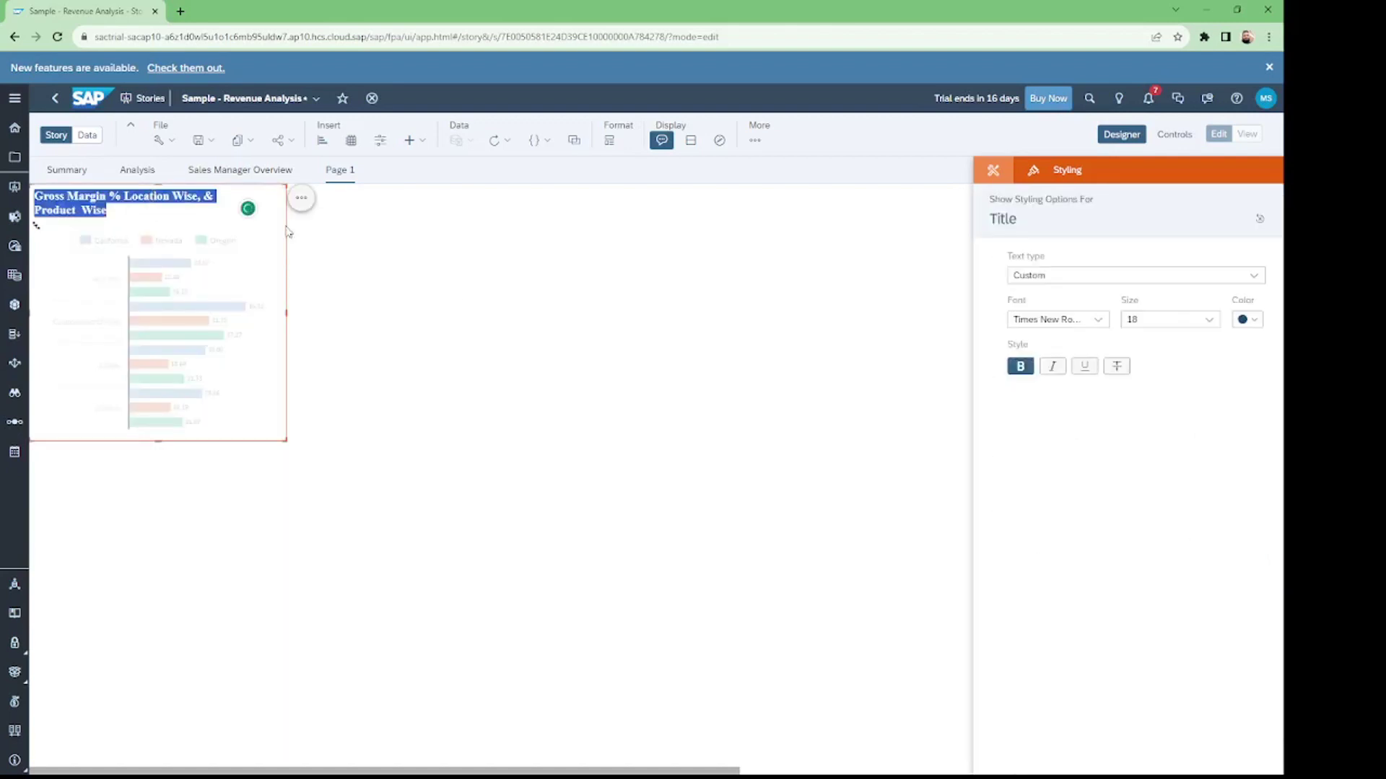
left_click(517, 313)
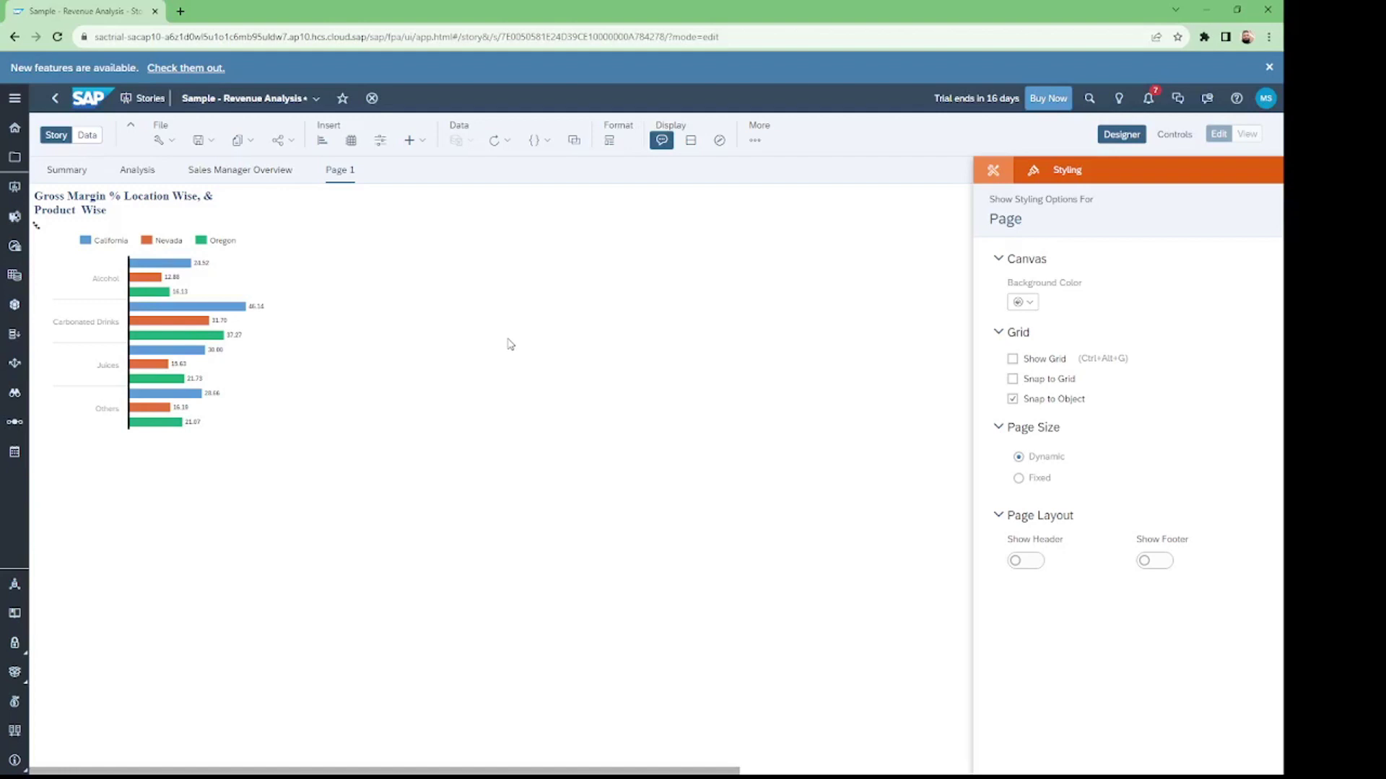
left_click(396, 244)
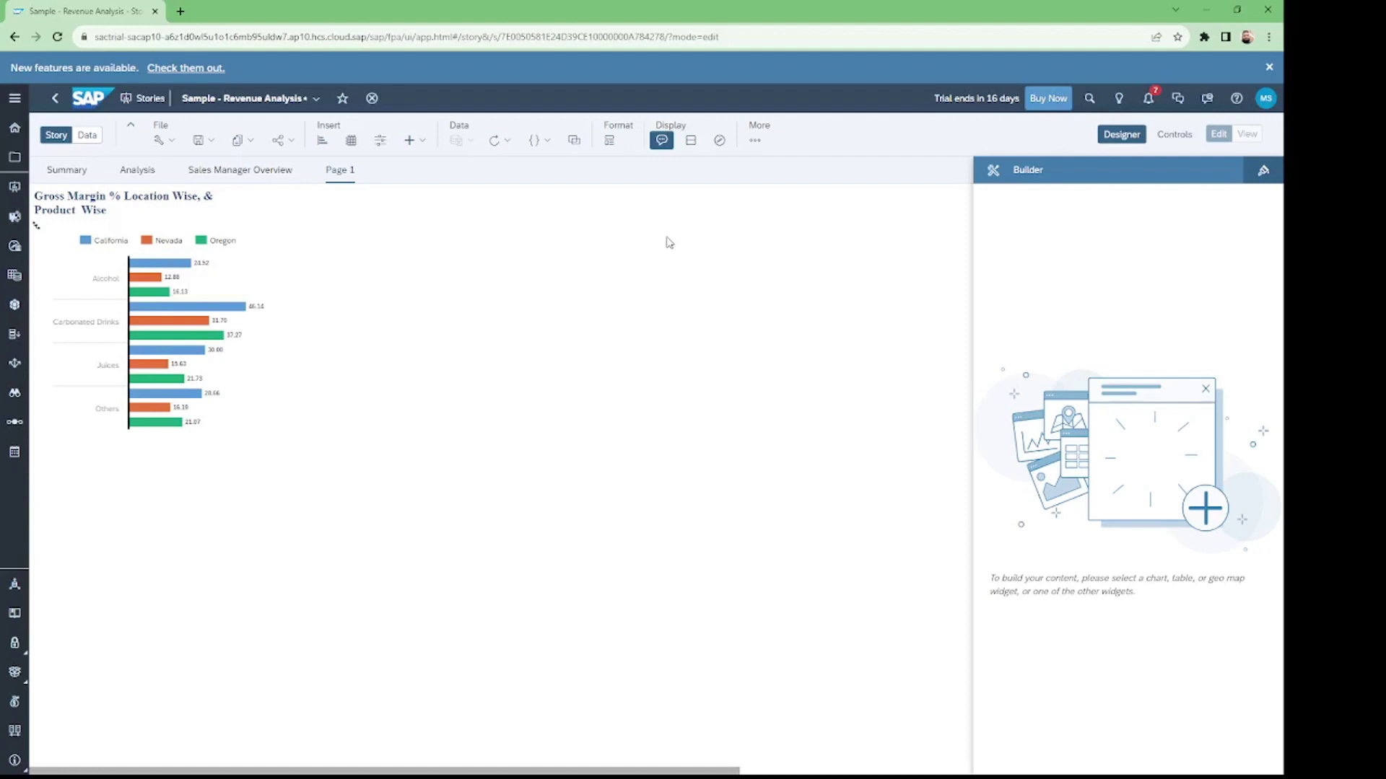
key("Delete")
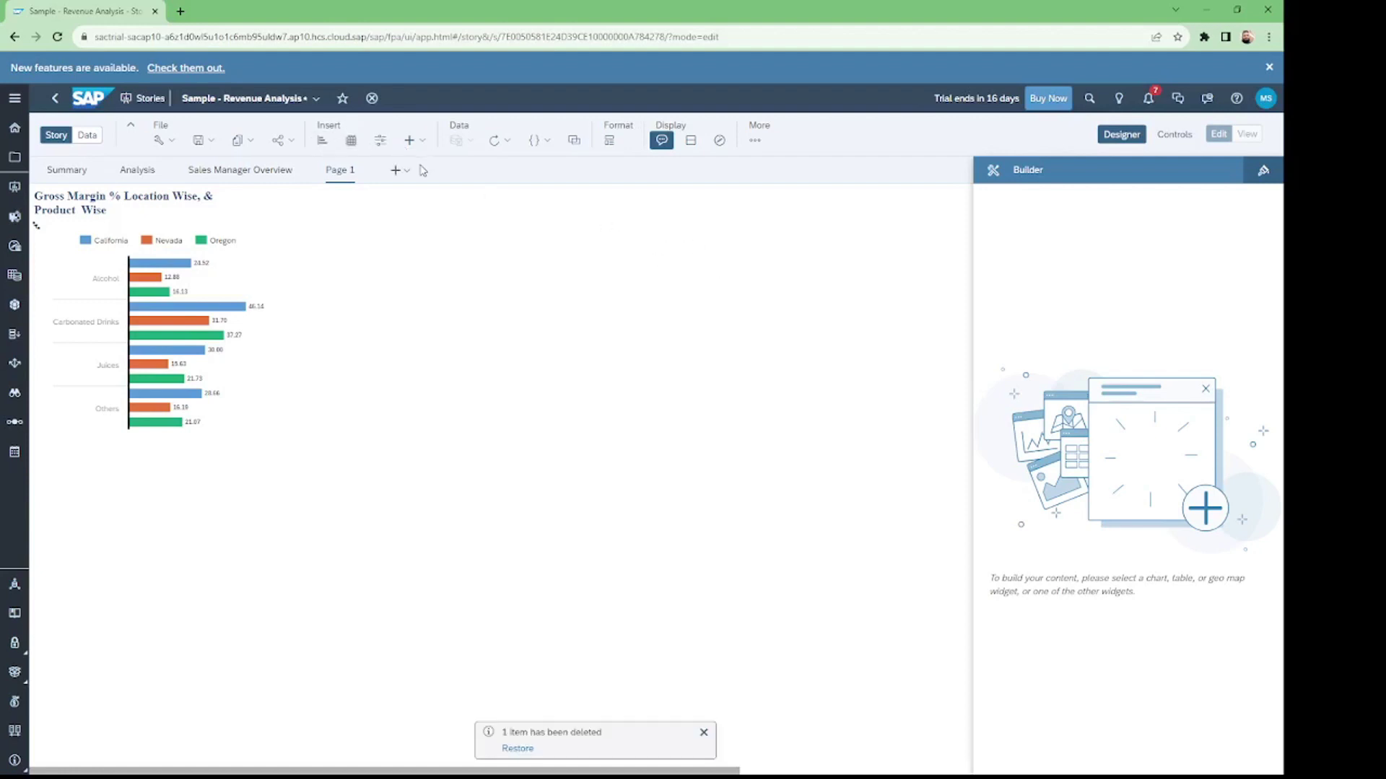
- Insert a second chart beside the first, with Gross Margin % as its measure and Location as its dimension
left_click(322, 142)
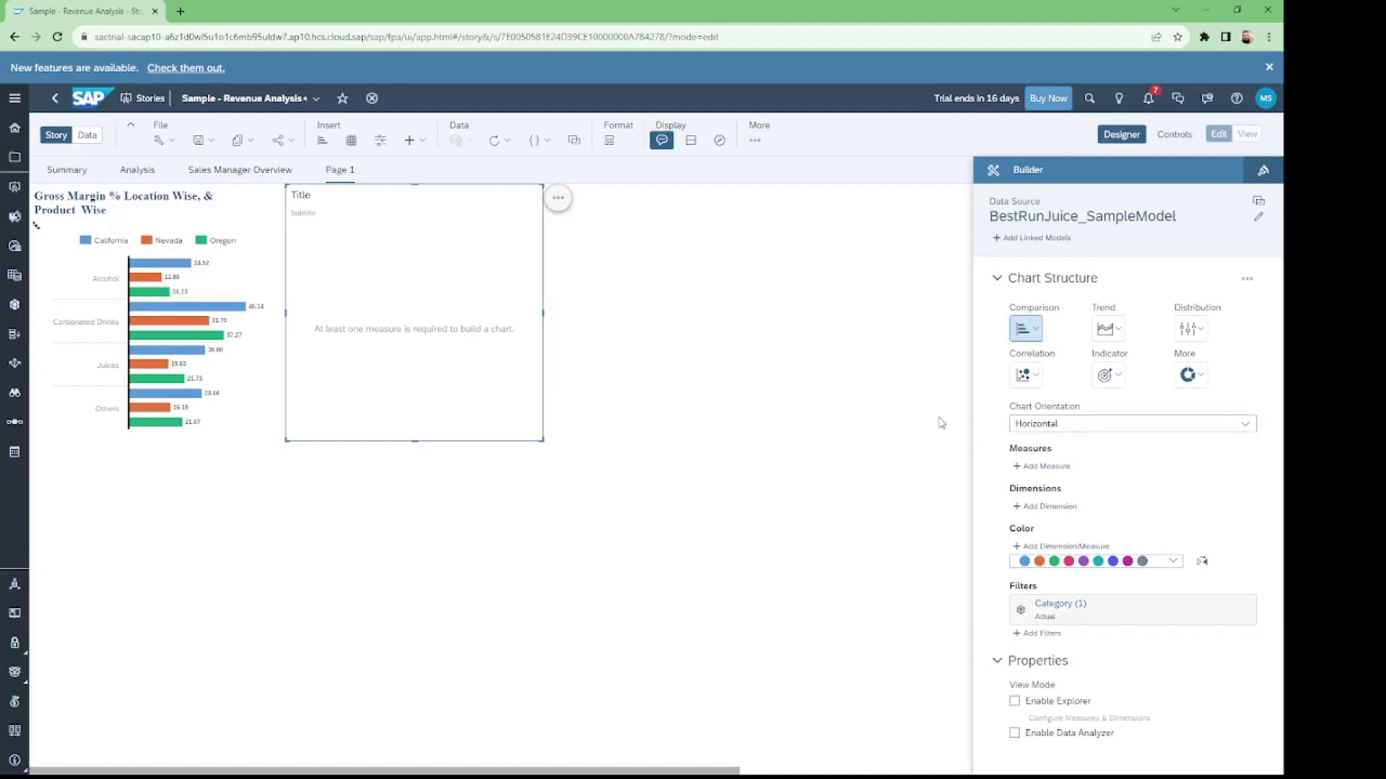
left_click(1048, 467)
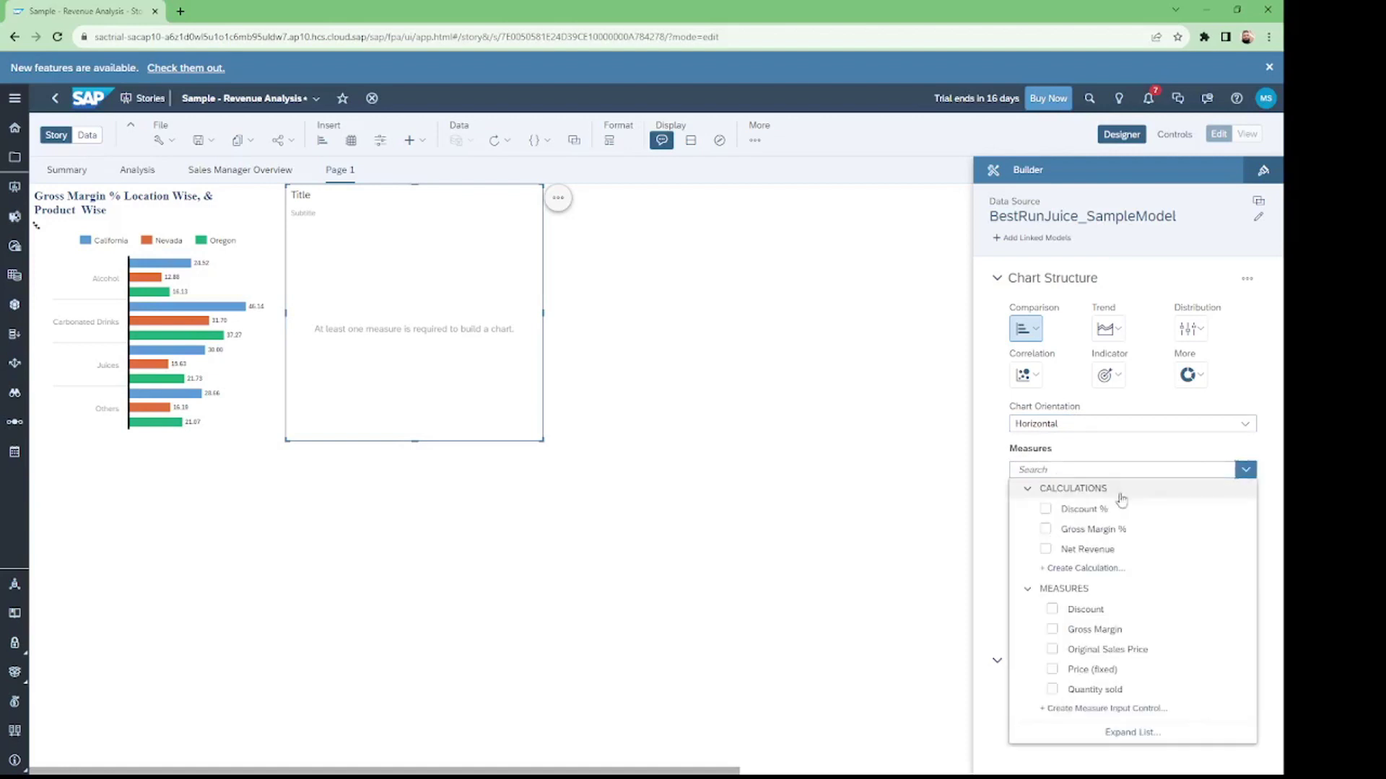
left_click(1045, 530)
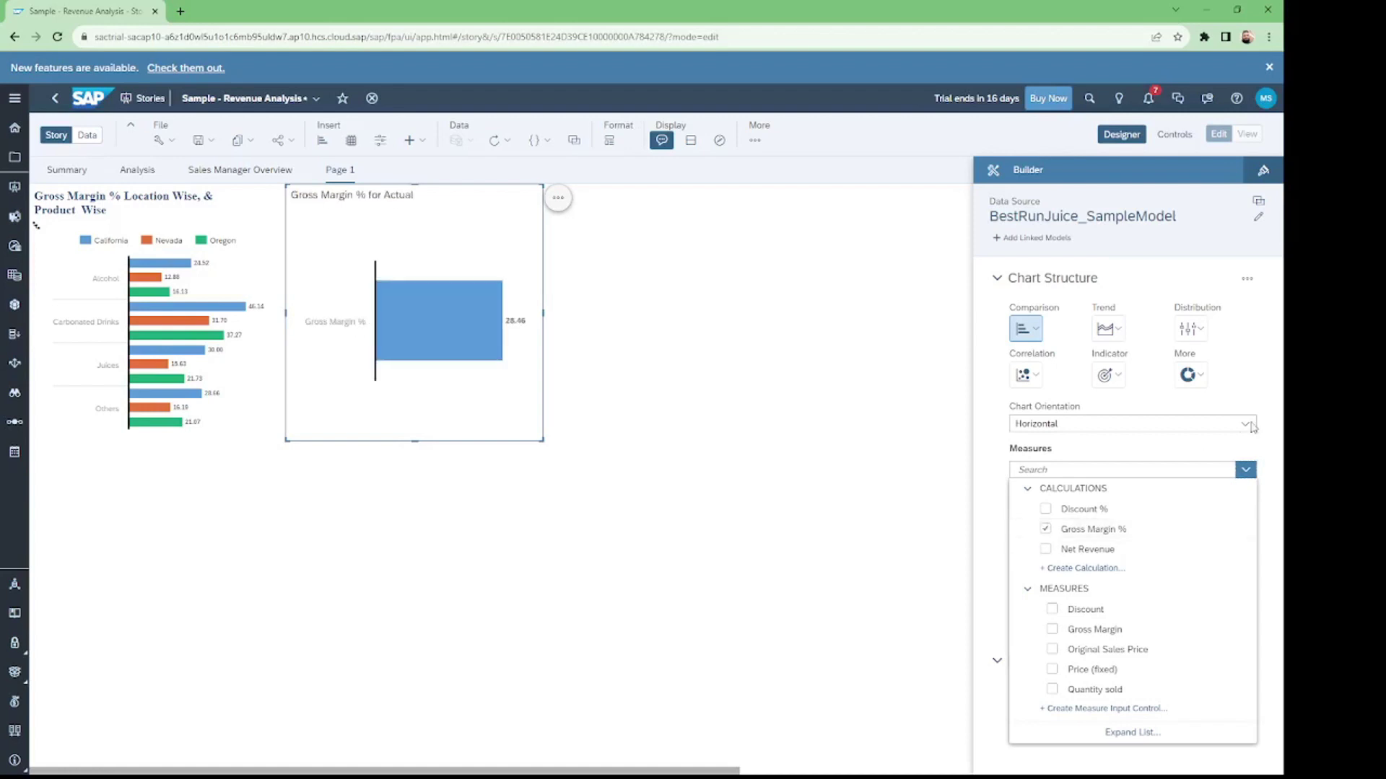
left_click(1268, 396)
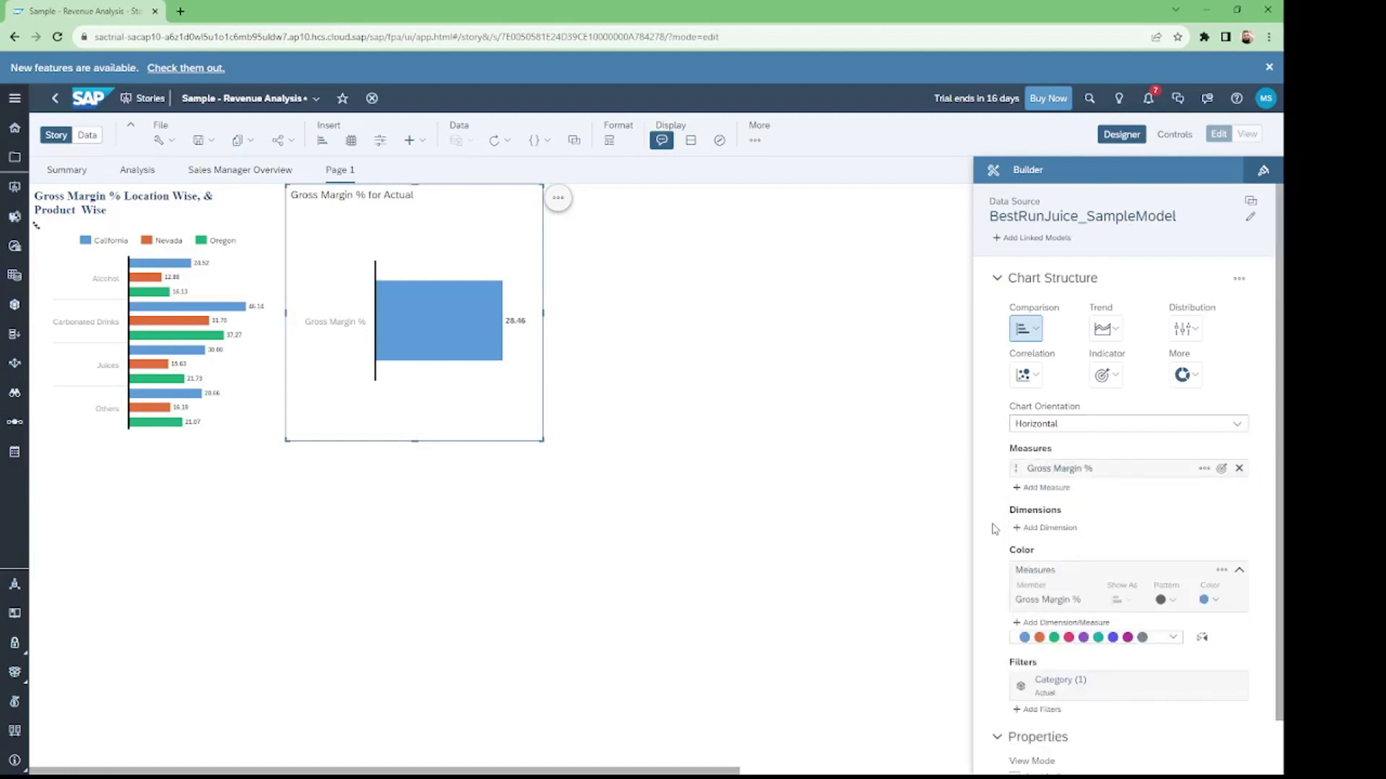
left_click(1052, 530)
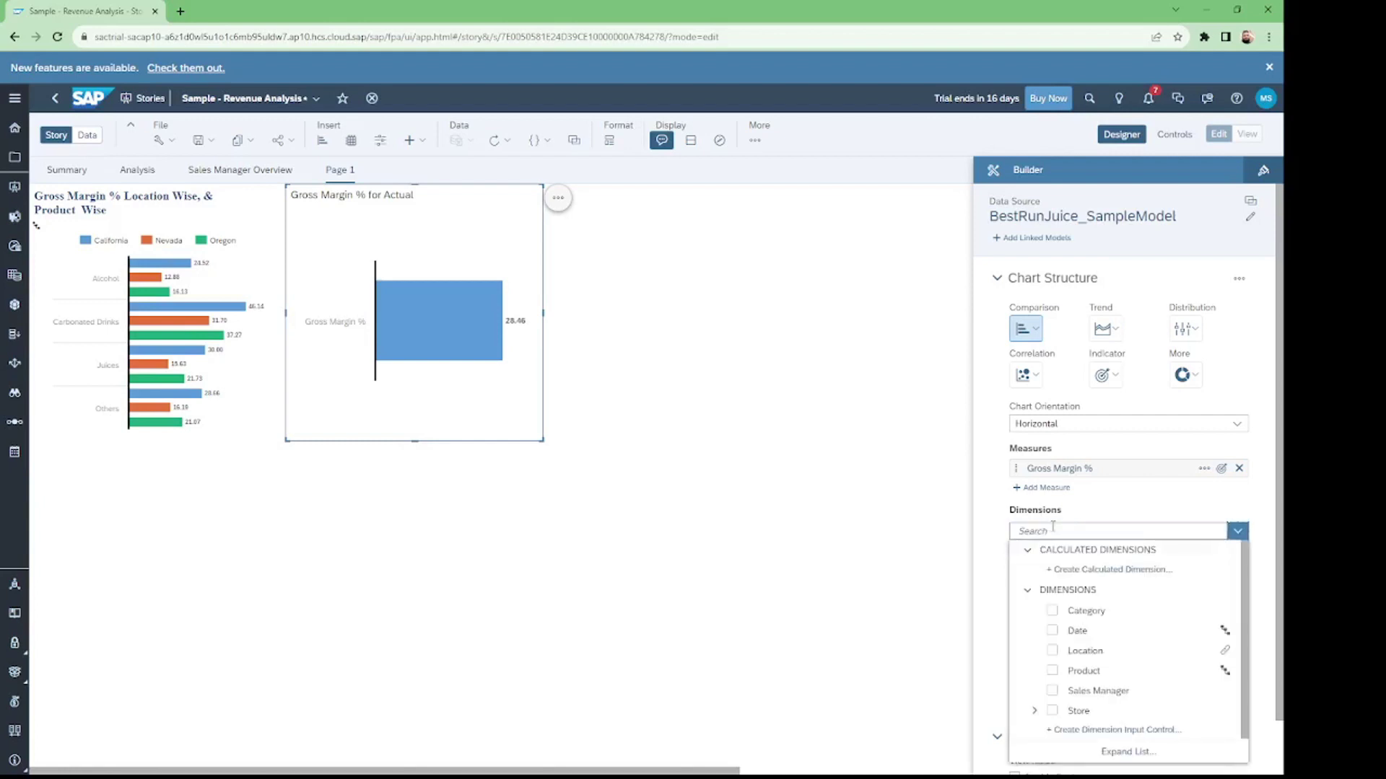
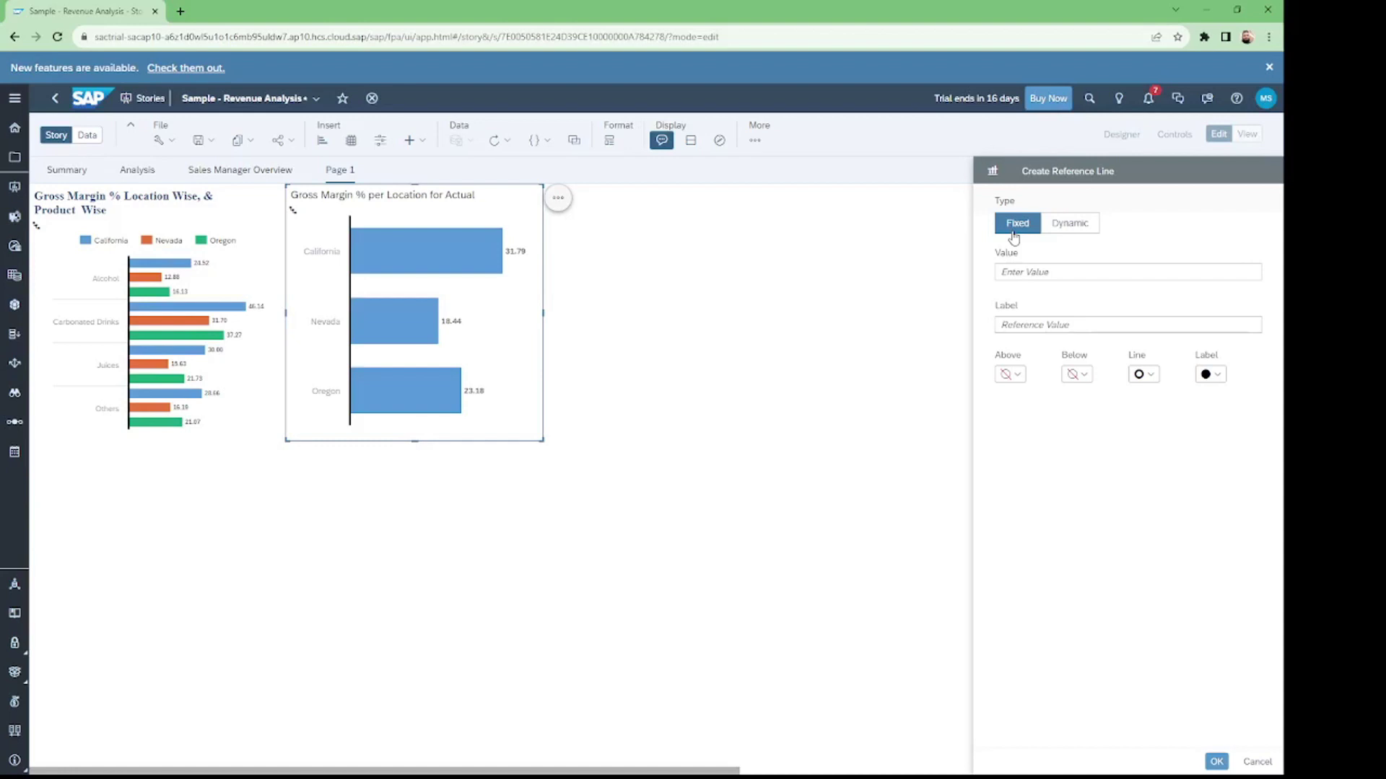
- Make the second chart's new reference line dynamic and base it on the Gross Margin % measure
left_click(1074, 225)
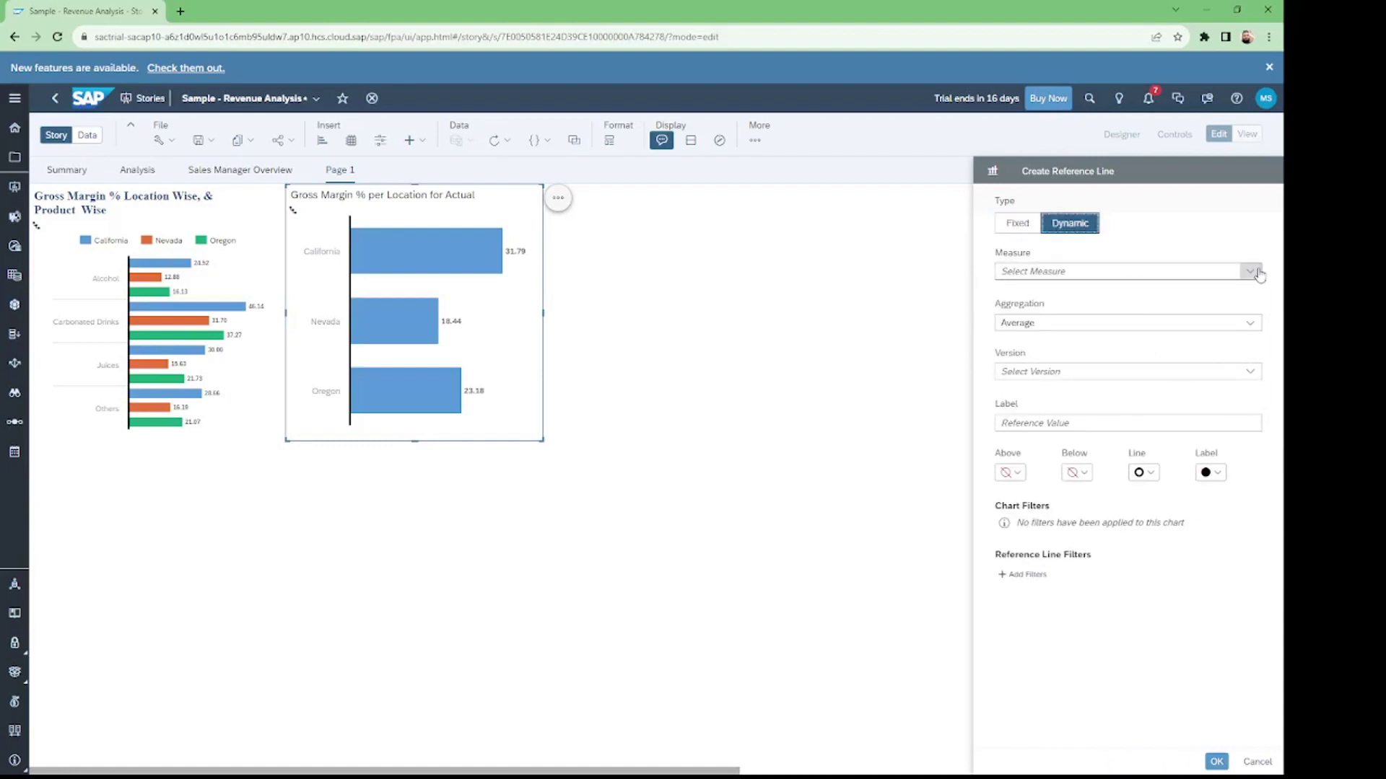
left_click(1249, 272)
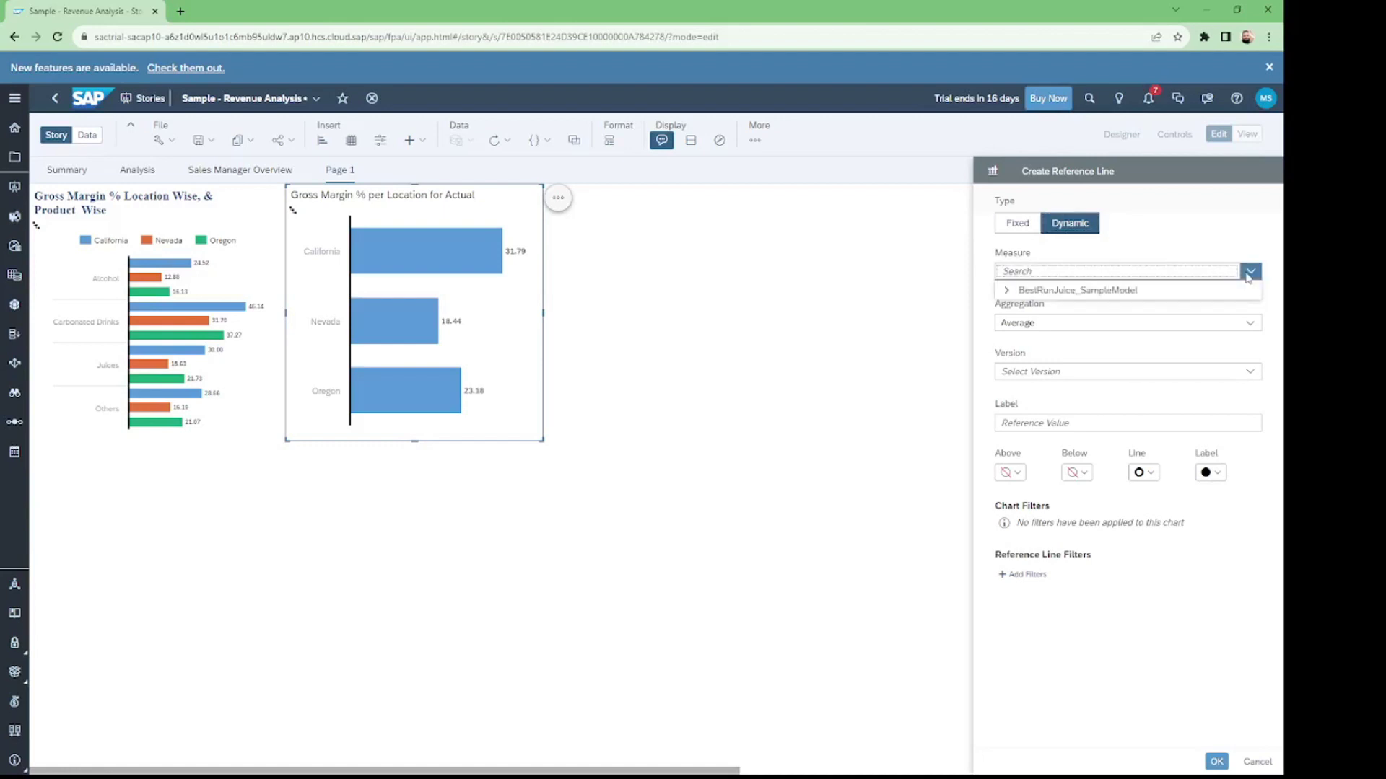
left_click(1007, 292)
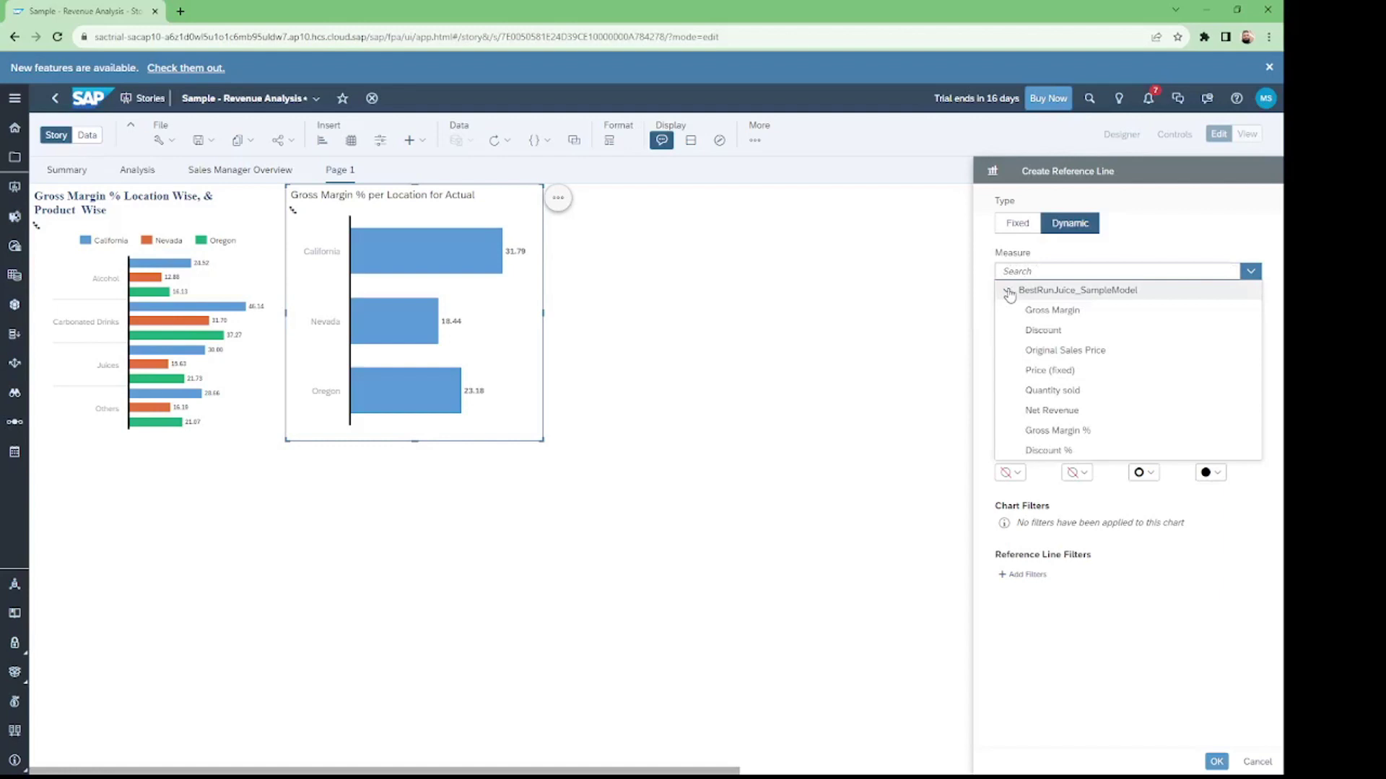
left_click(1023, 431)
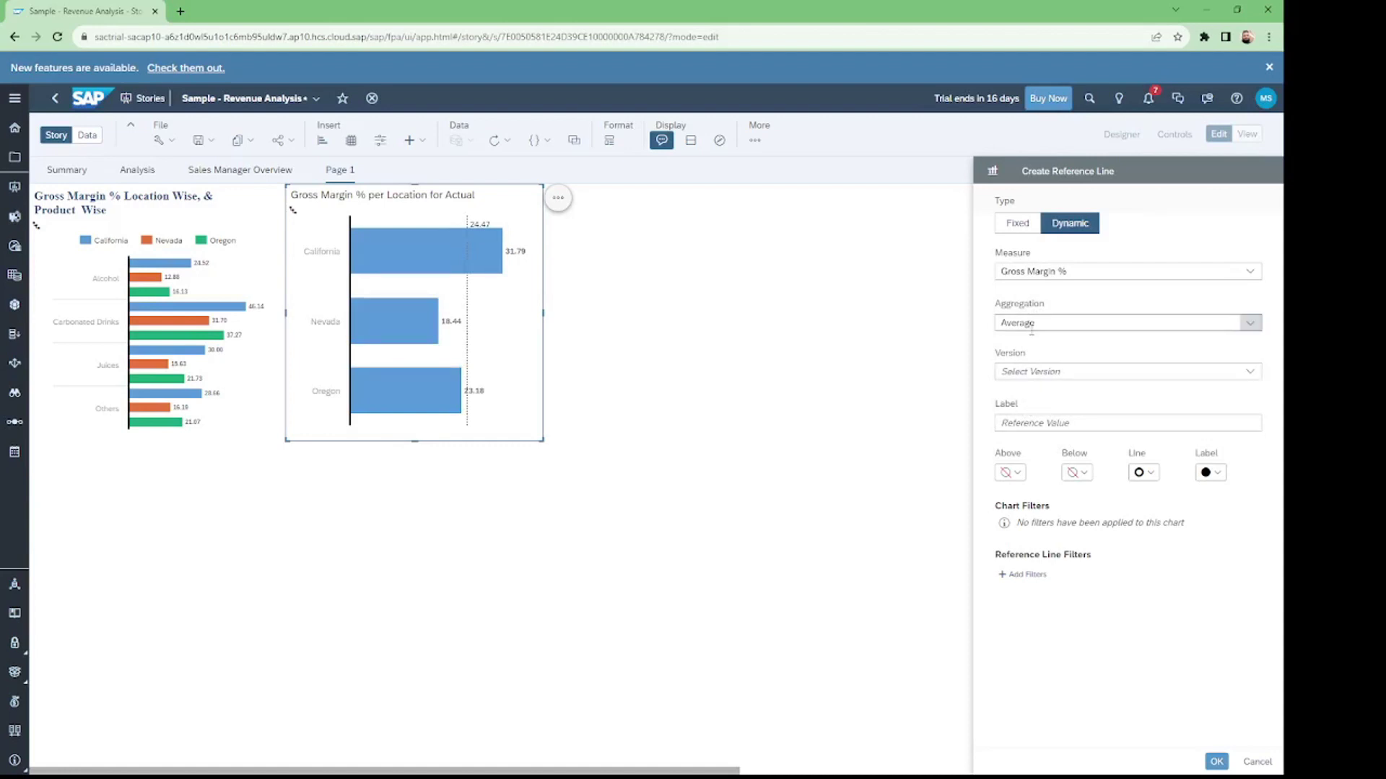
- Try Max as the reference line's aggregation, and change it to Min
left_click(1247, 323)
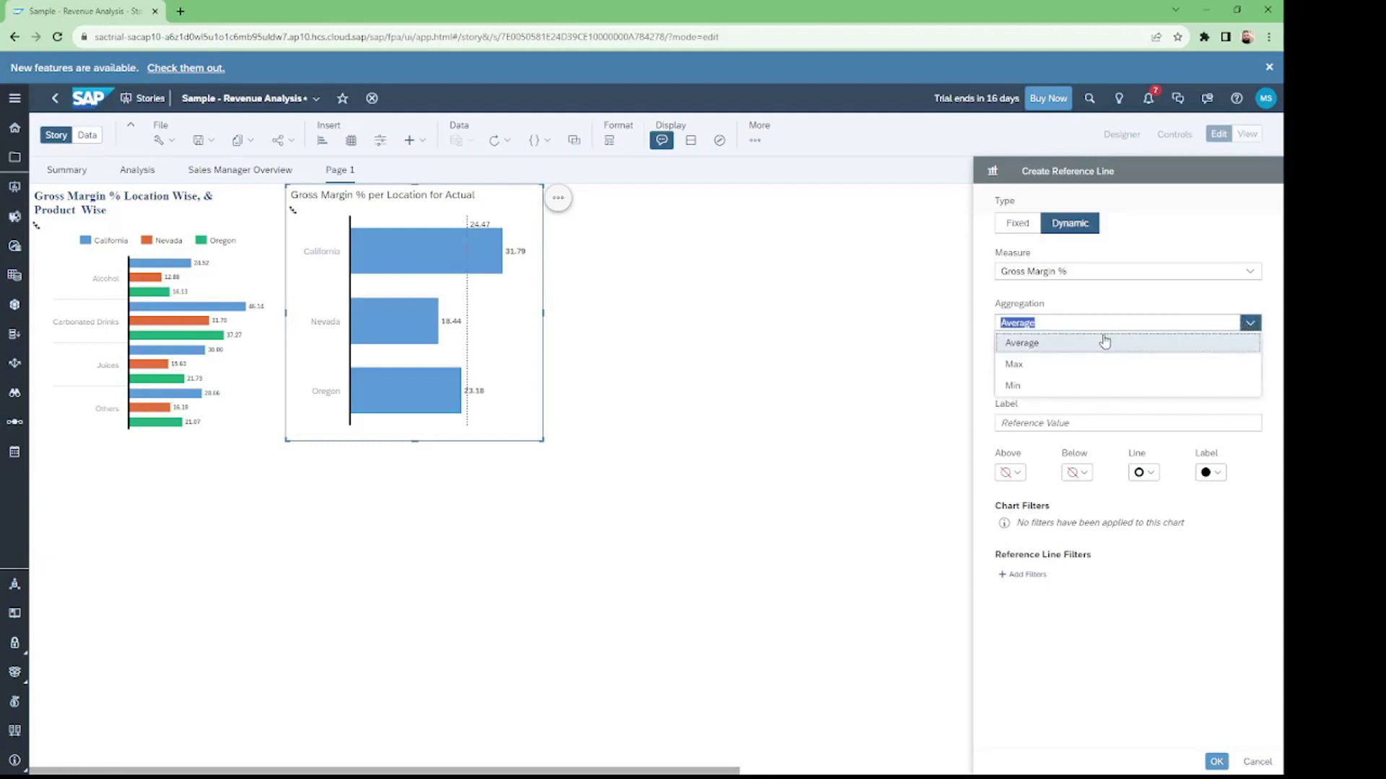
left_click(1032, 365)
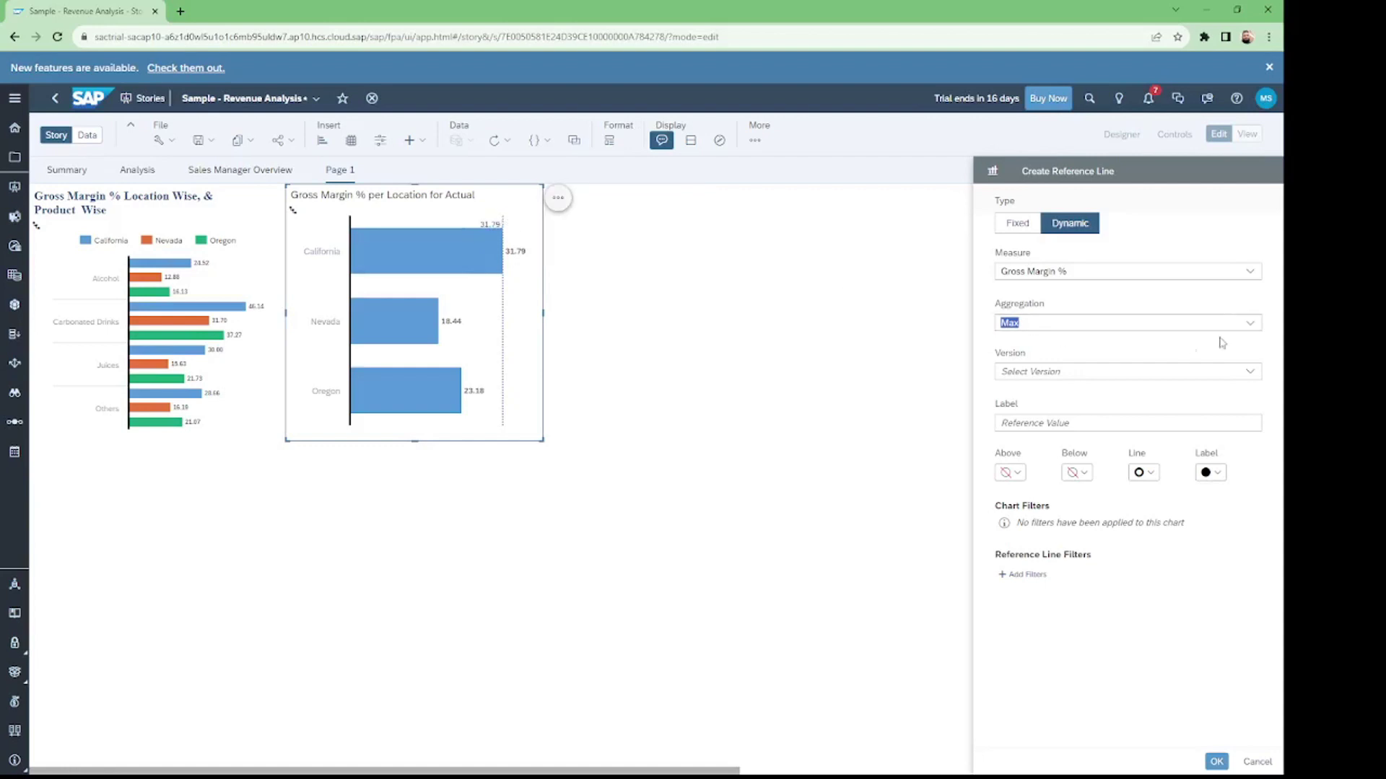
left_click(1249, 325)
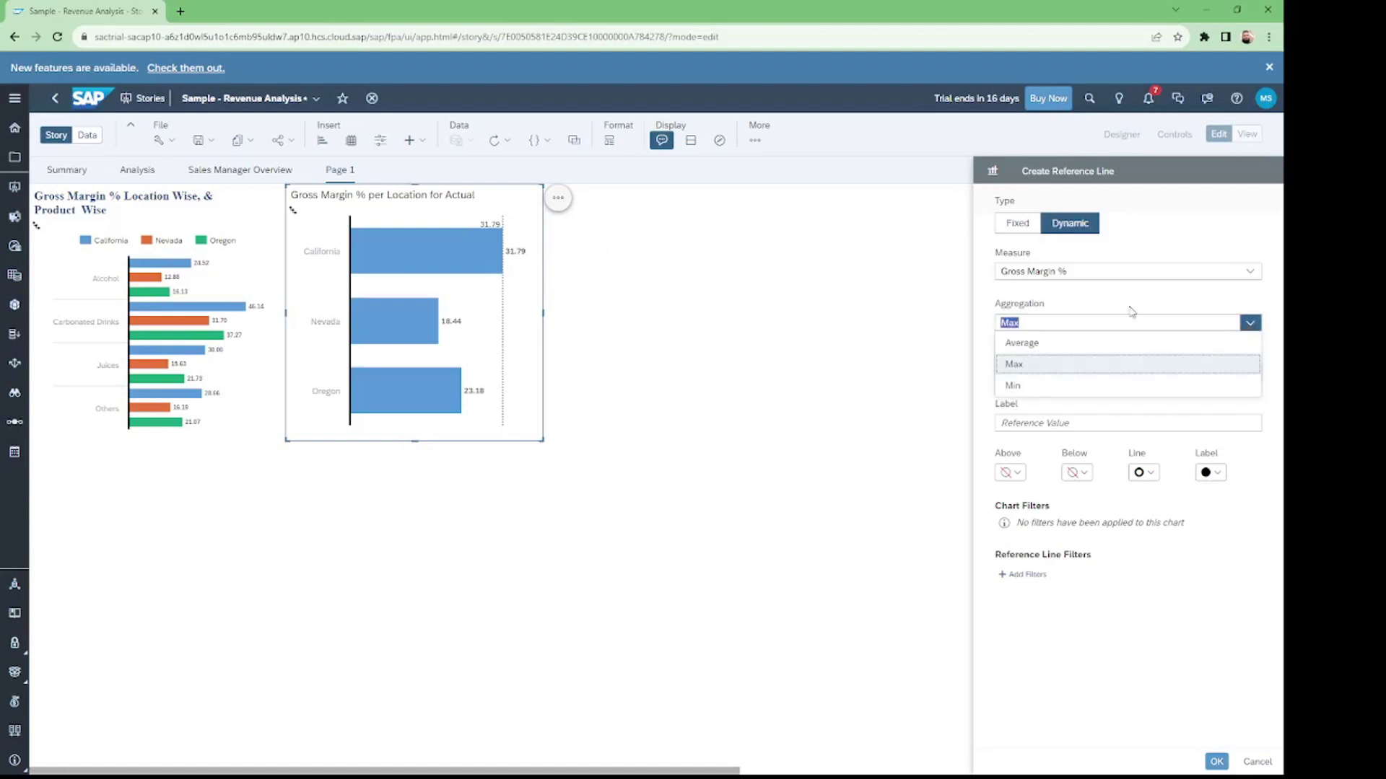
left_click(1015, 384)
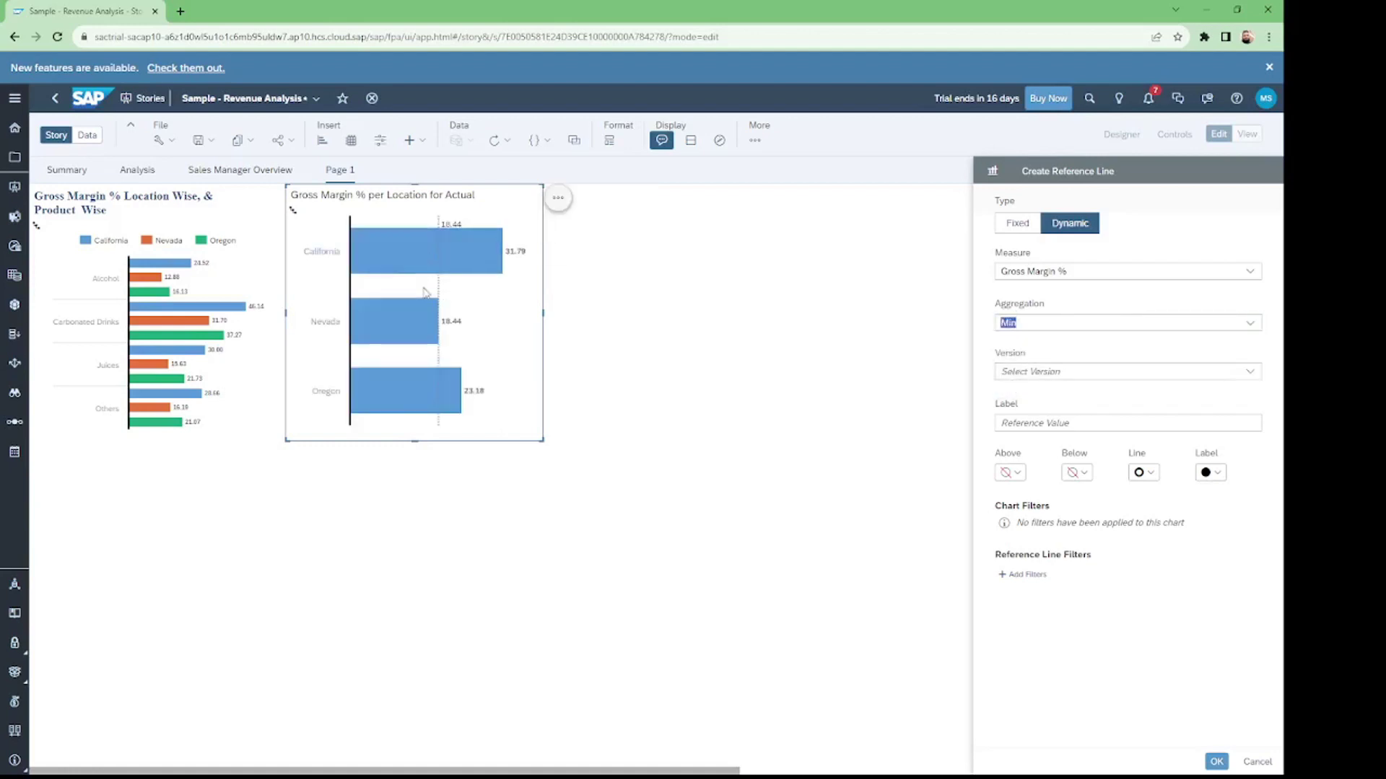
mouse_move(433, 339)
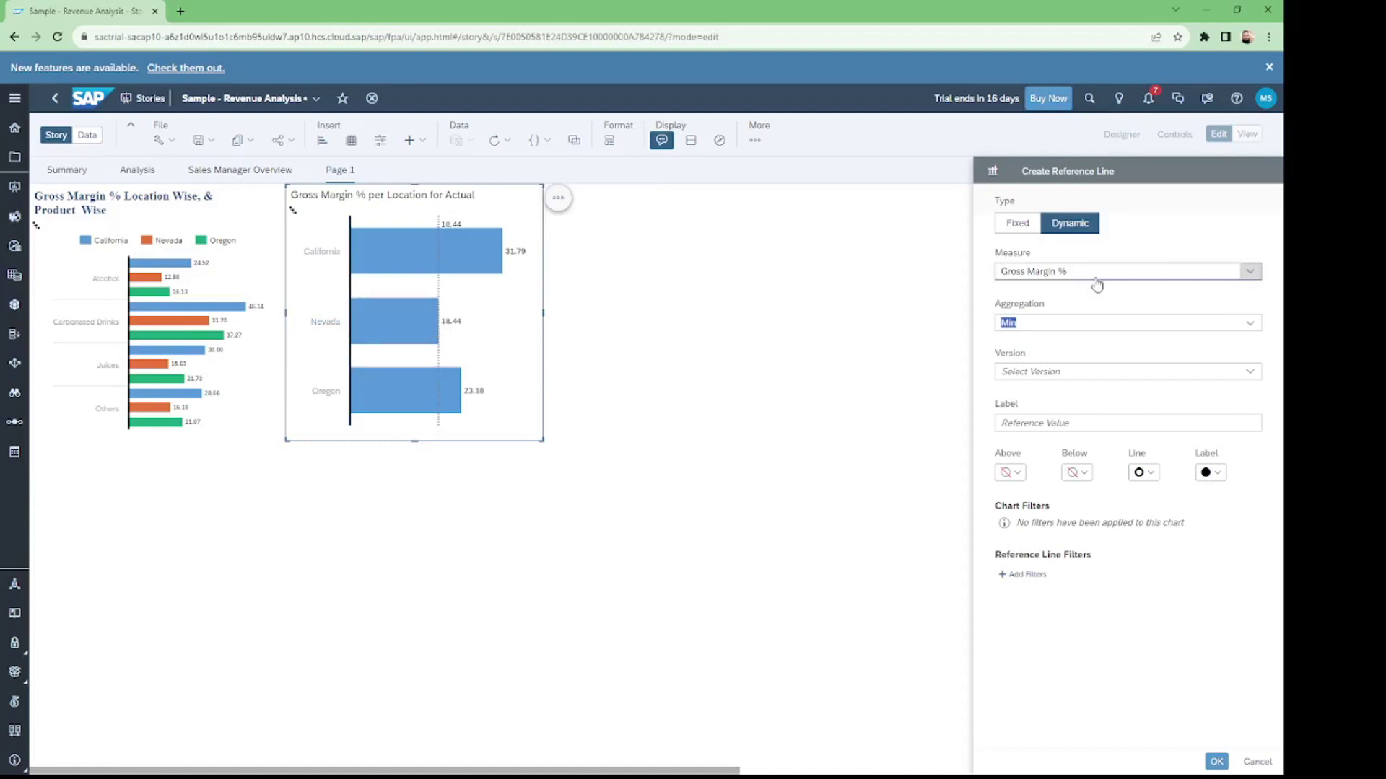
- Set the dynamic reference line's aggregation to Average, color its label red, and confirm the line
left_click(1252, 324)
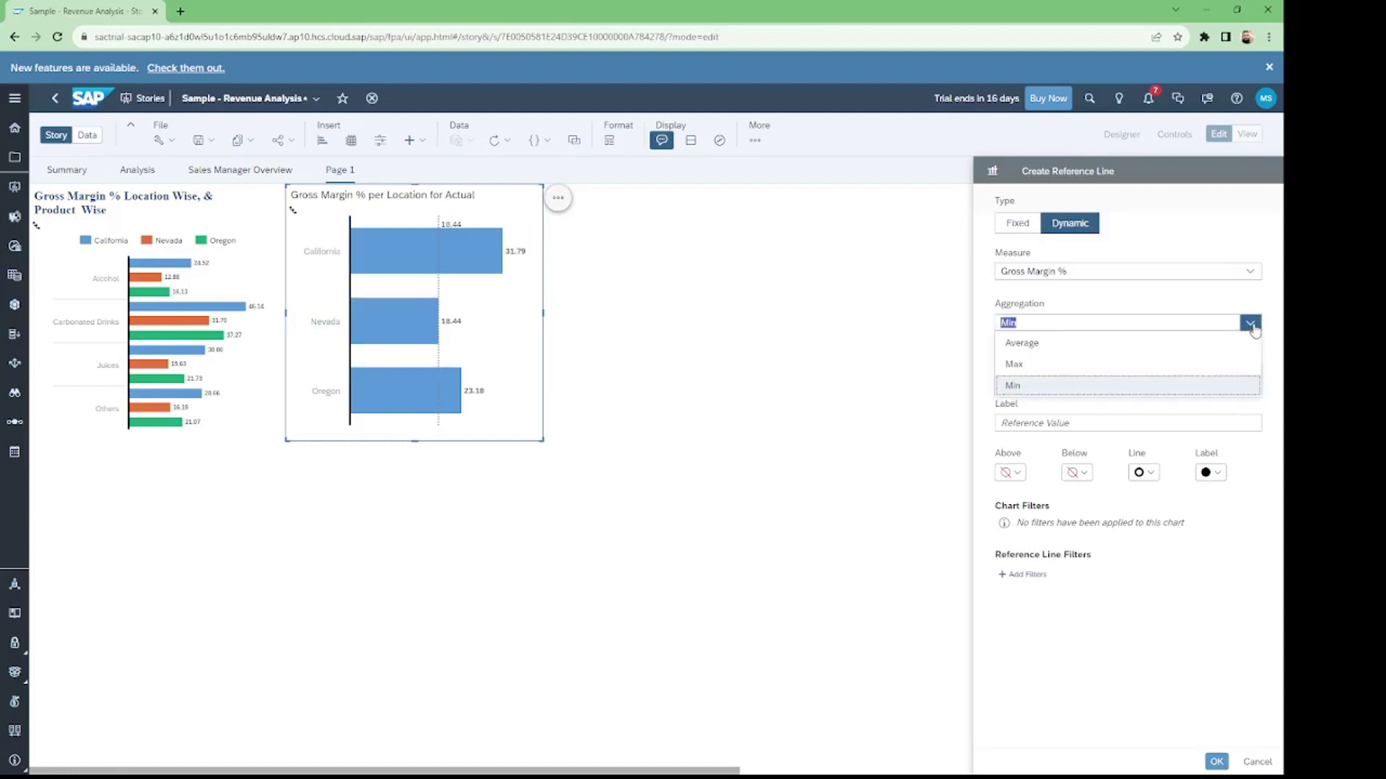
left_click(1017, 345)
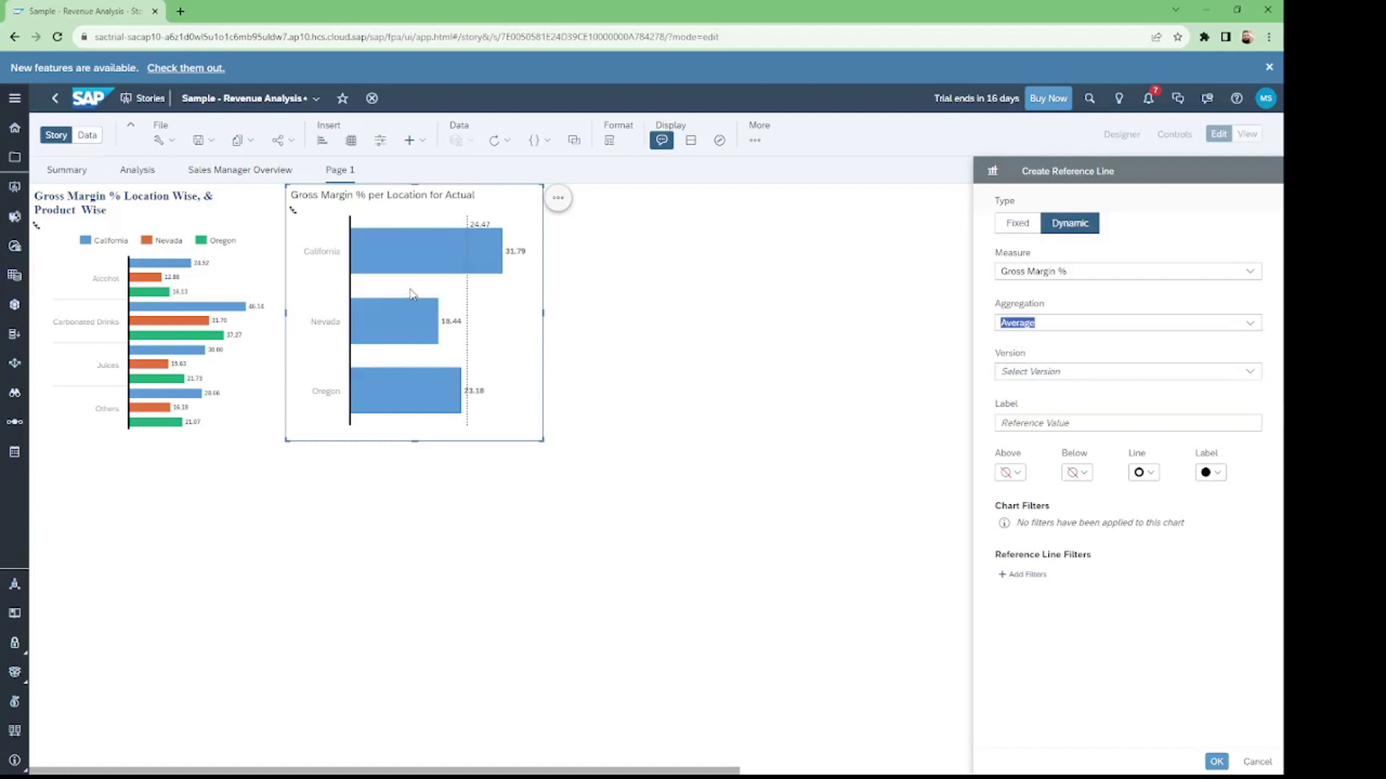
mouse_move(466, 244)
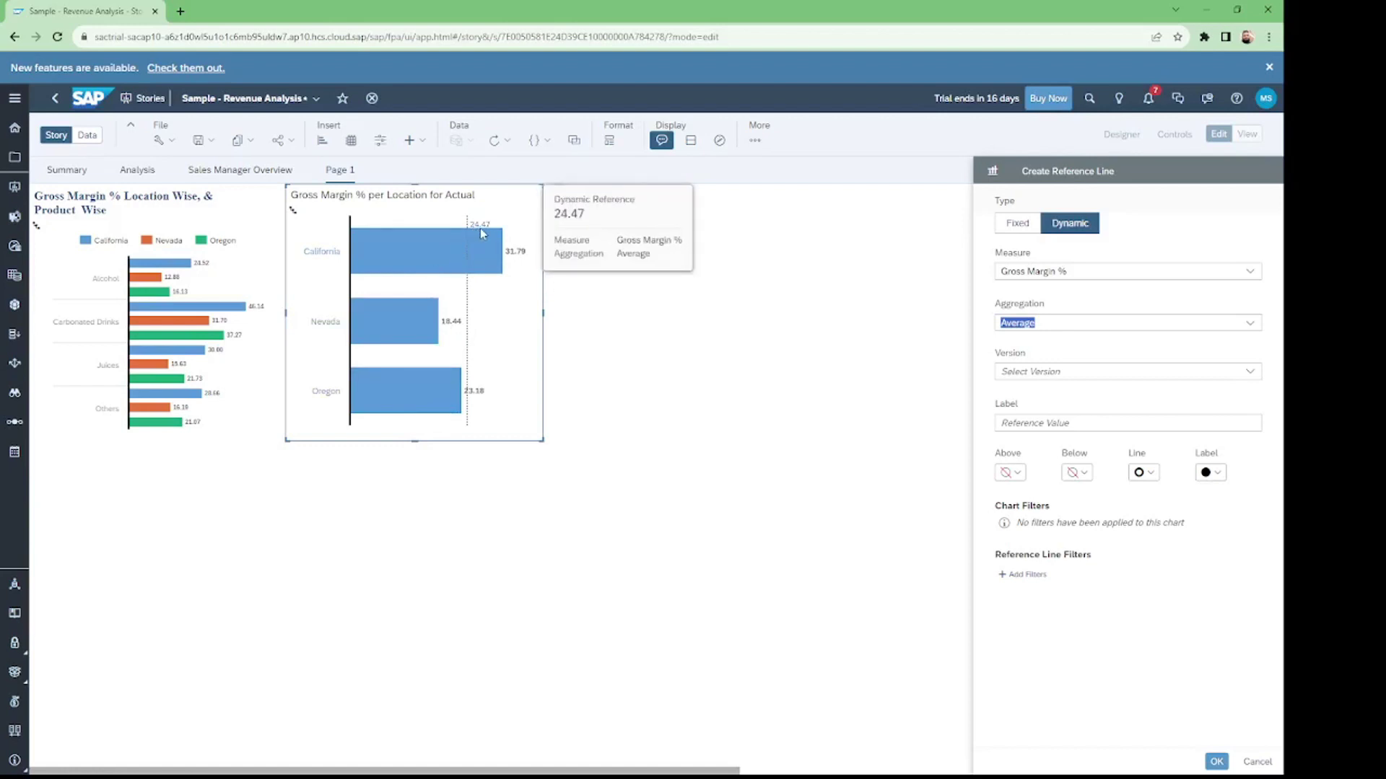
left_click(1210, 472)
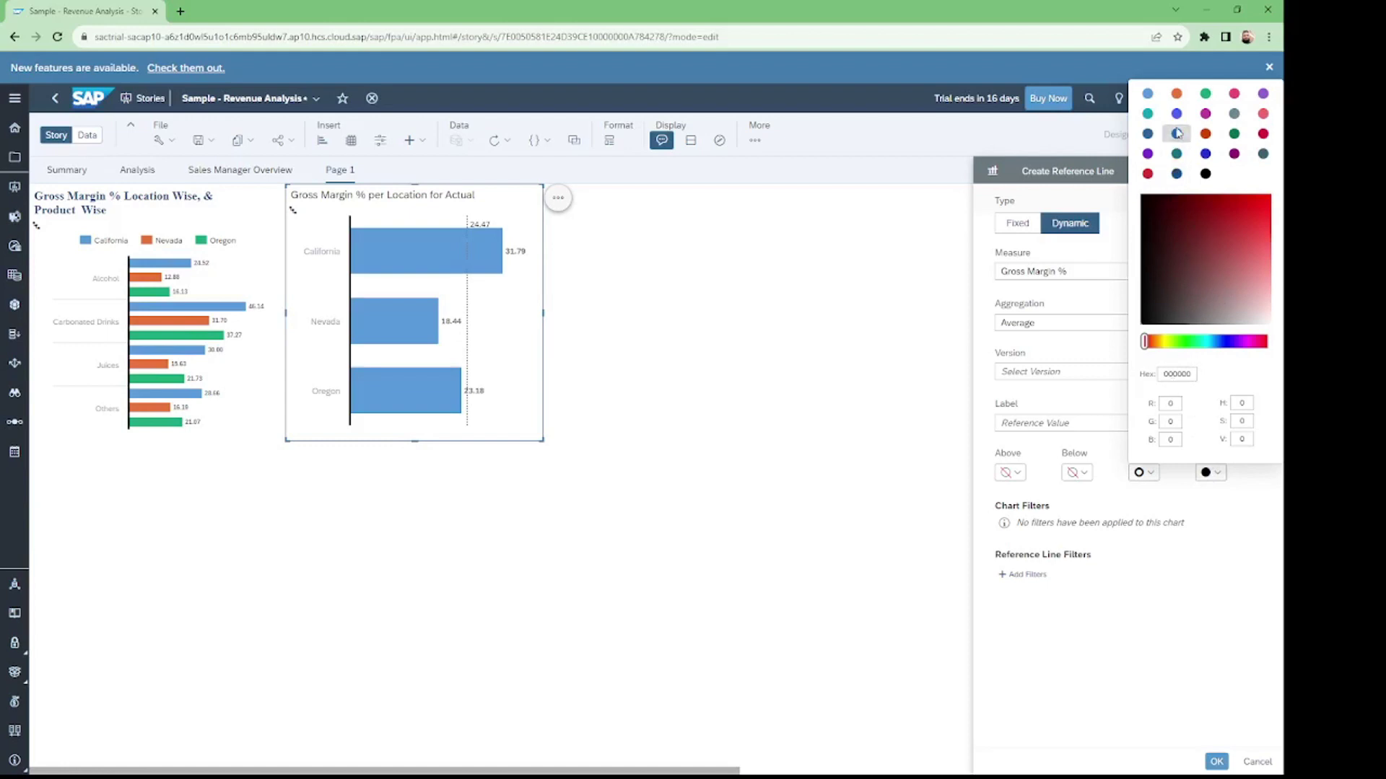
left_click(1148, 174)
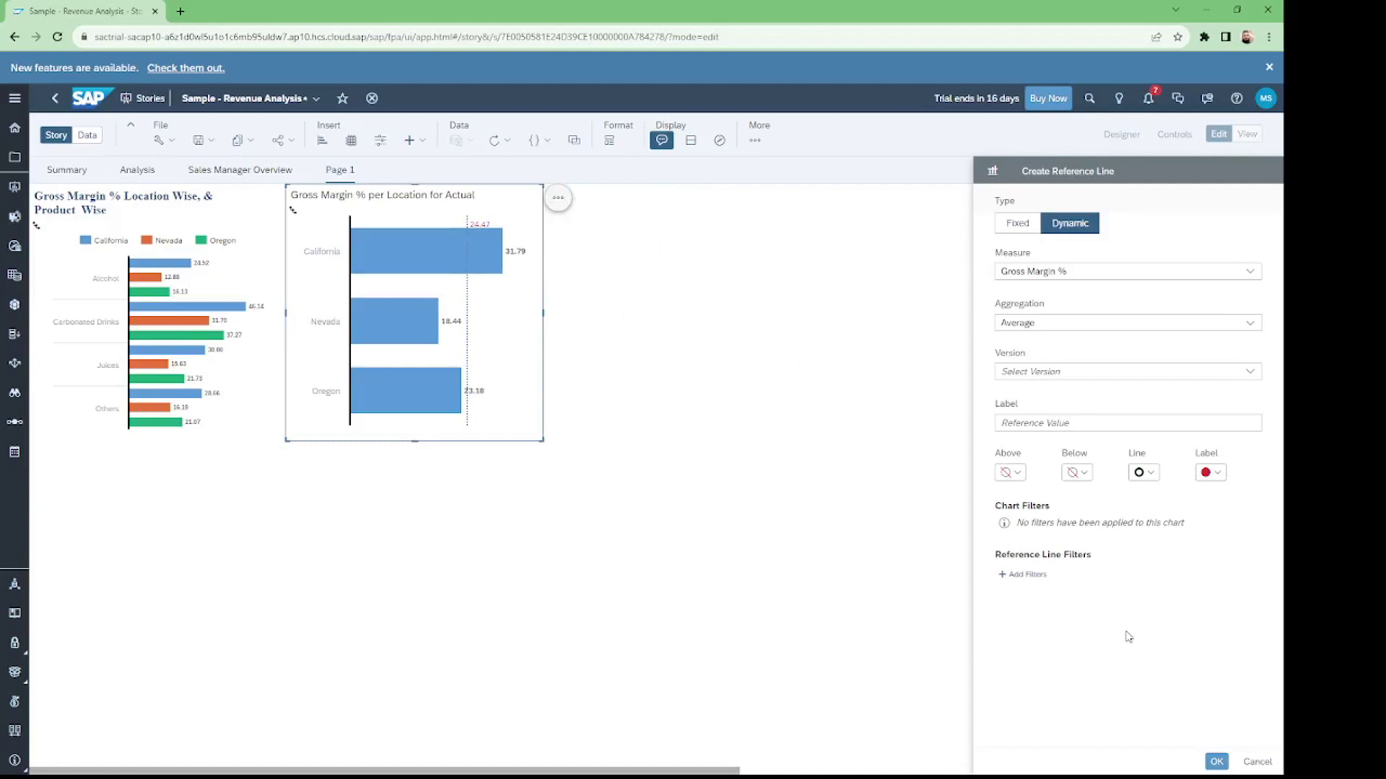
left_click(1216, 761)
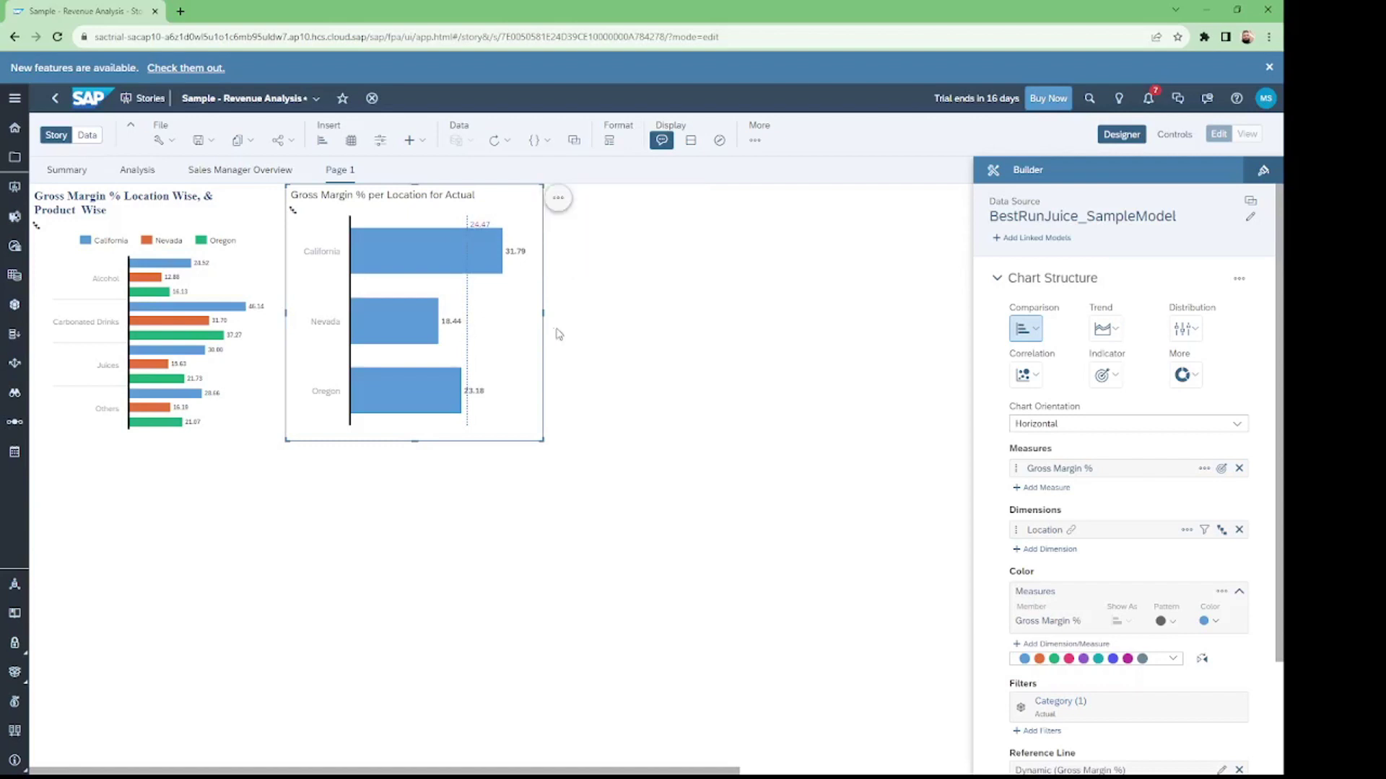
- Retitle the second chart as "Average Gross Margin % Location Wise"
double_click(339, 197)
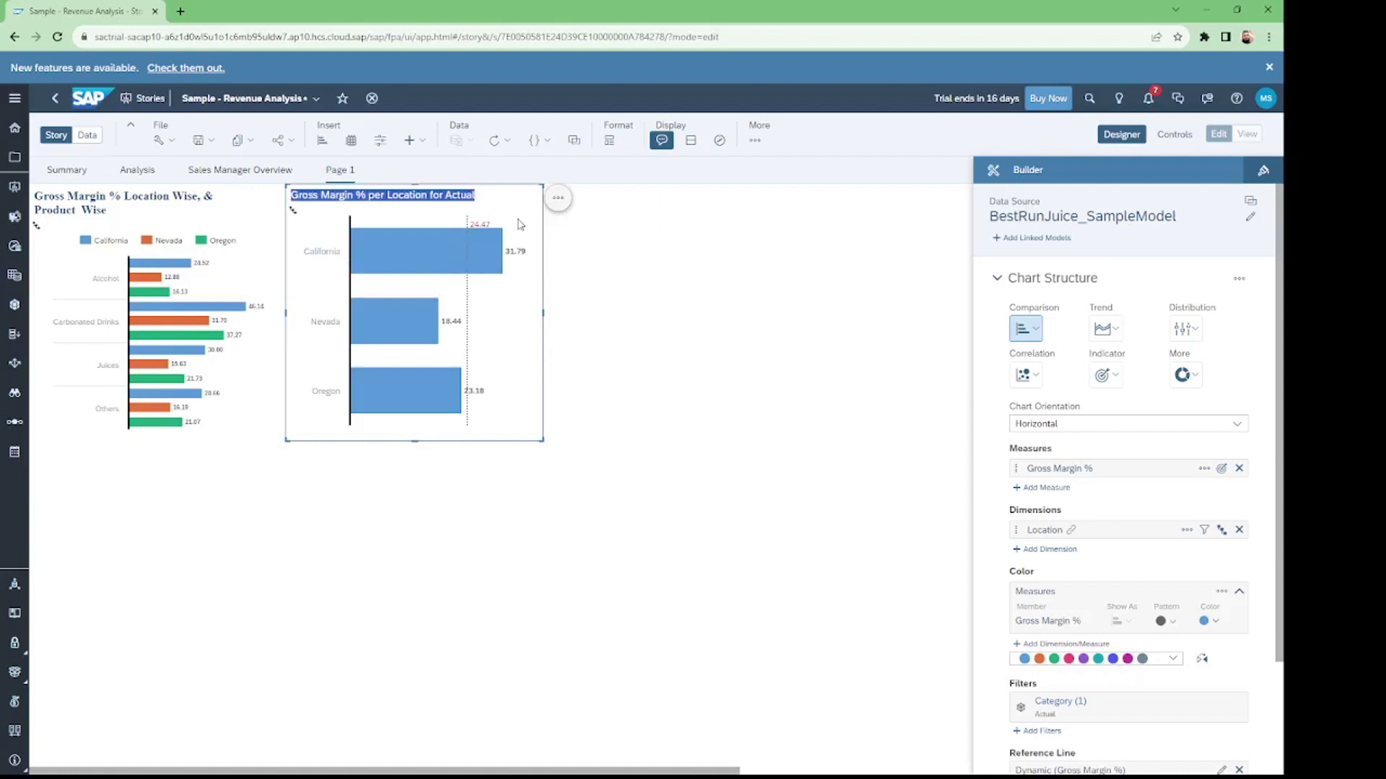
key("Home")
type("Average")
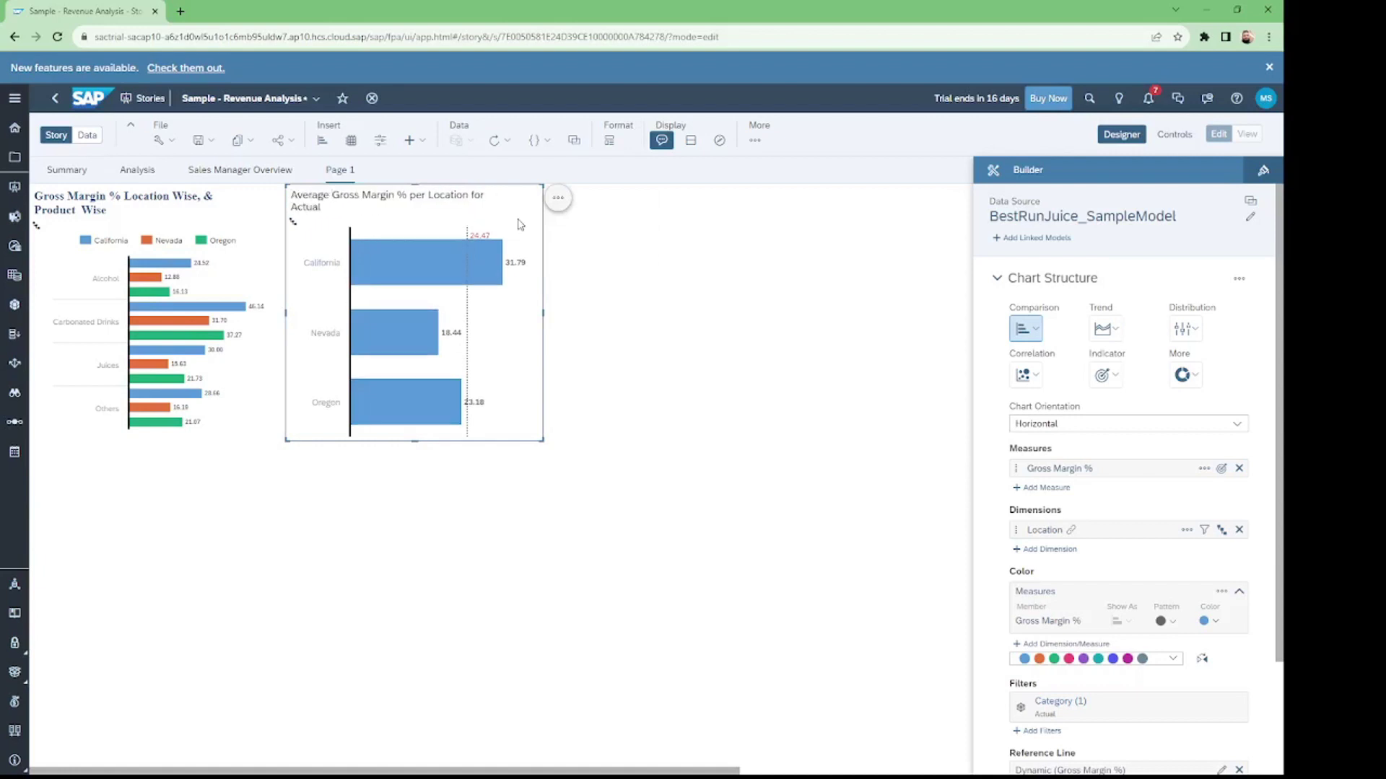
key("BackSpace")
key("BackSpace")
key("BackSpace")
key("BackSpace")
key("BackSpace")
key("BackSpace")
key("BackSpace")
key("BackSpace")
key("BackSpace")
key("BackSpace")
key("BackSpace")
key("BackSpace")
key("BackSpace")
key("BackSpace")
key("BackSpace")
key("BackSpace")
key("BackSpace")
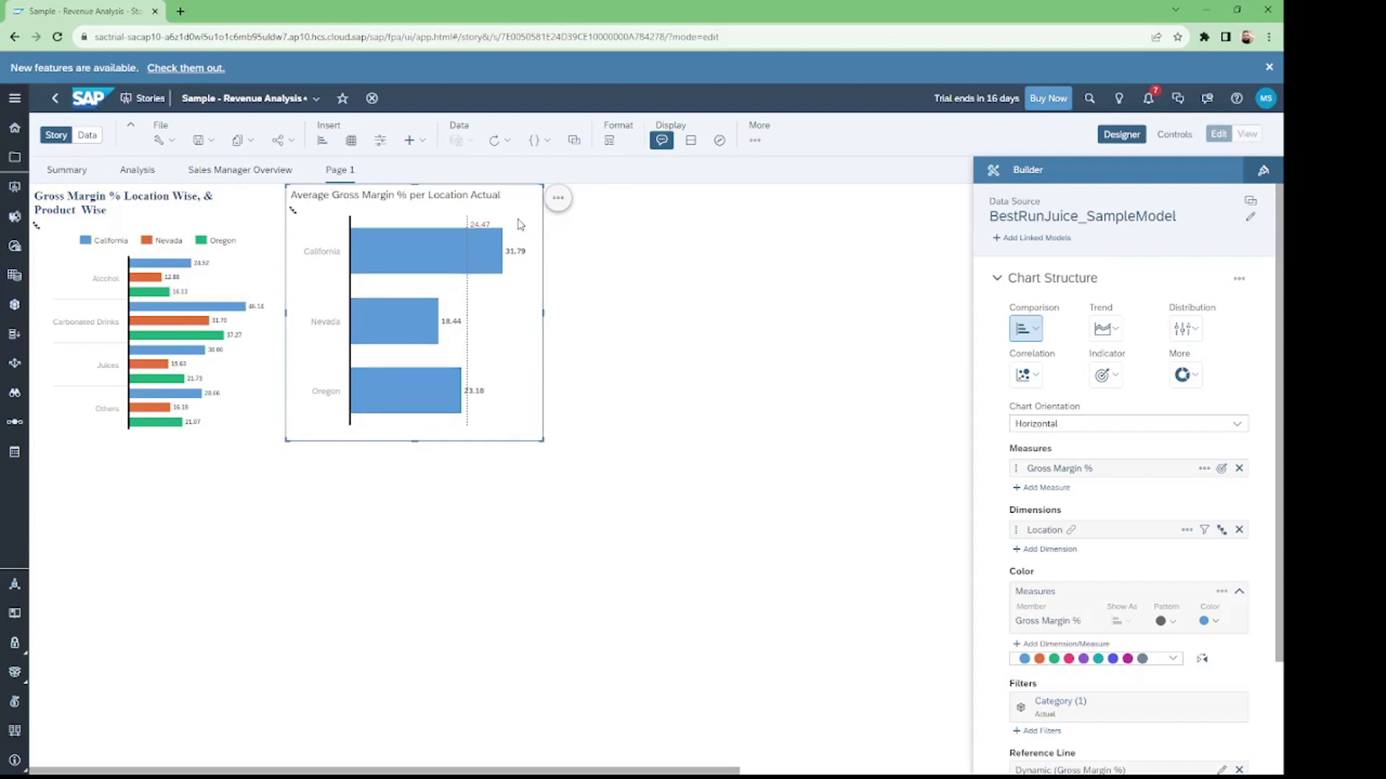
key("Delete")
key("Delete")
key("Delete")
key("Delete")
key("Delete")
key("Delete")
type("Location Wise")
left_click(727, 332)
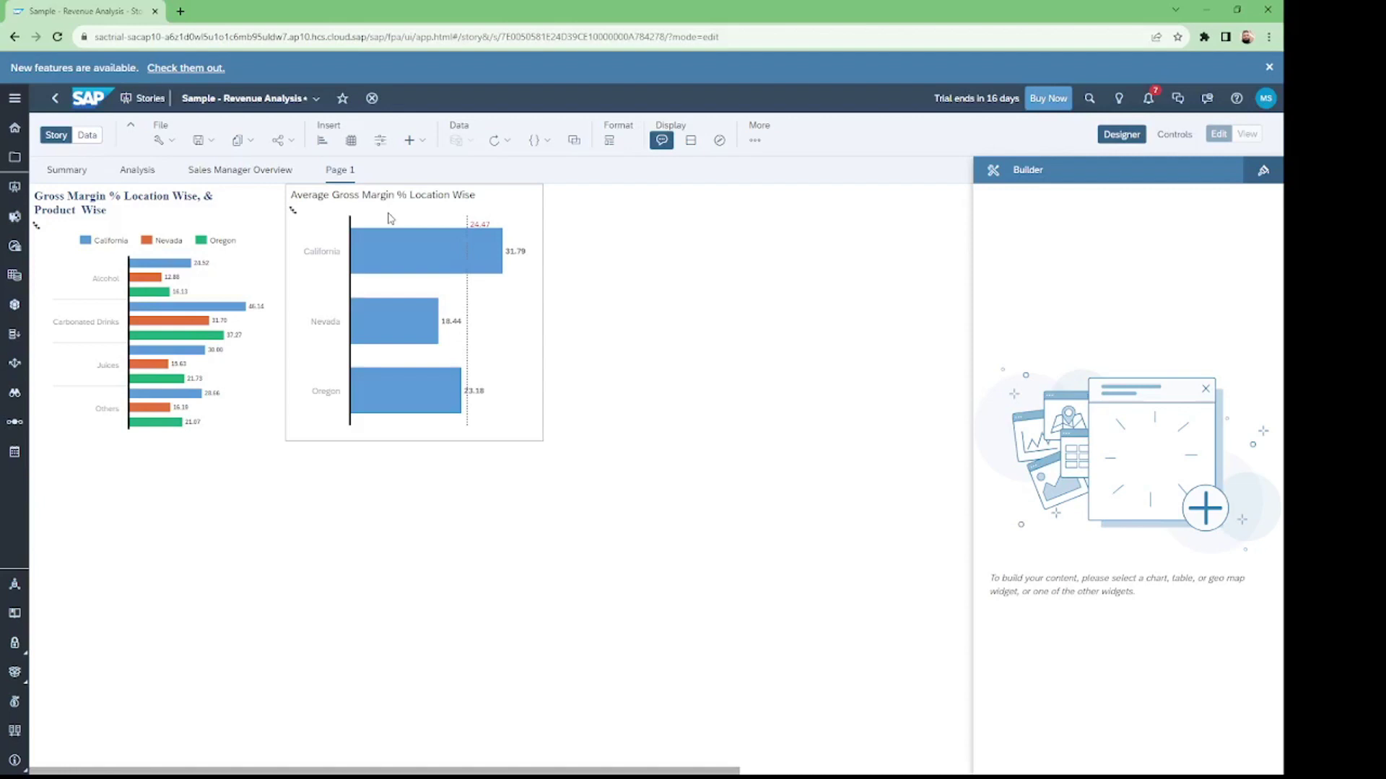
key("Delete")
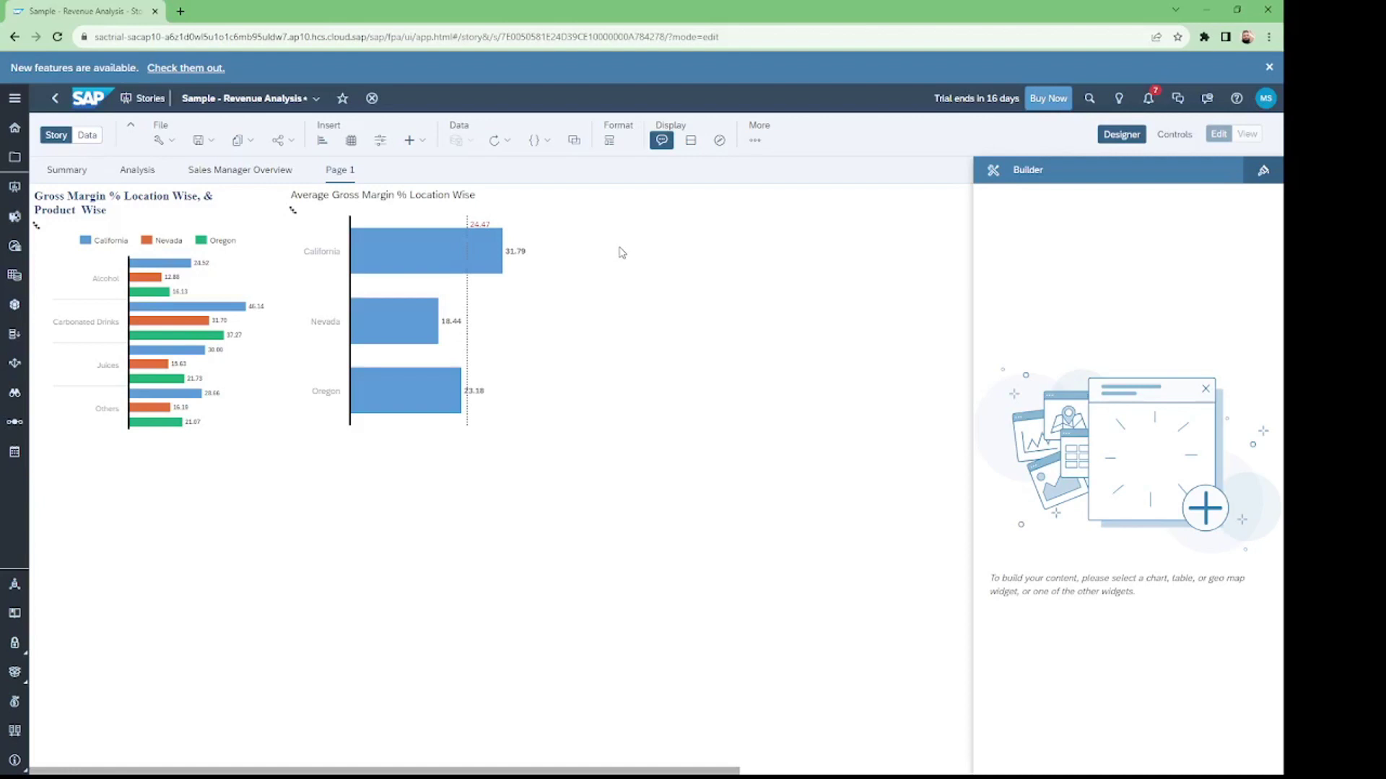
- Insert a third chart beside the second as a Stacked Bar/Column chart with vertical orientation
left_click(325, 145)
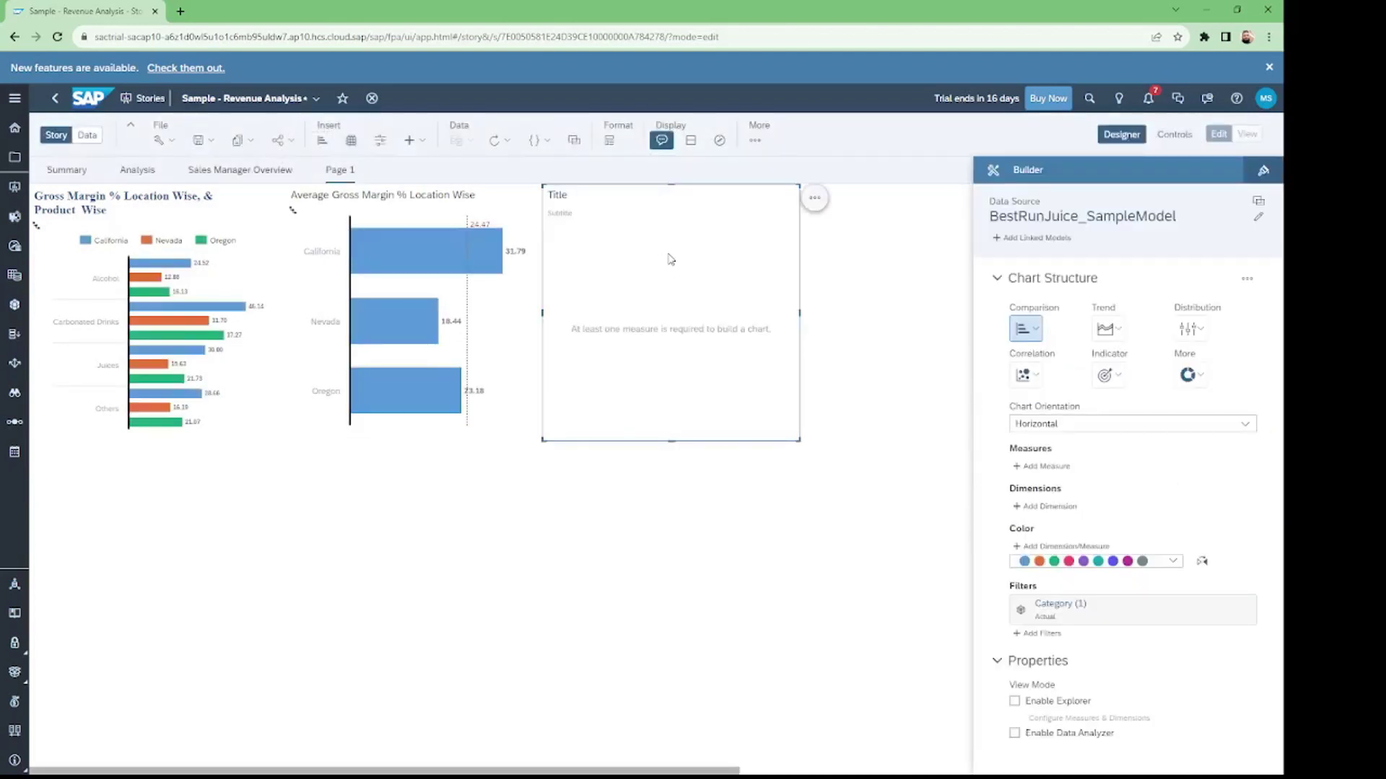
left_click(1038, 330)
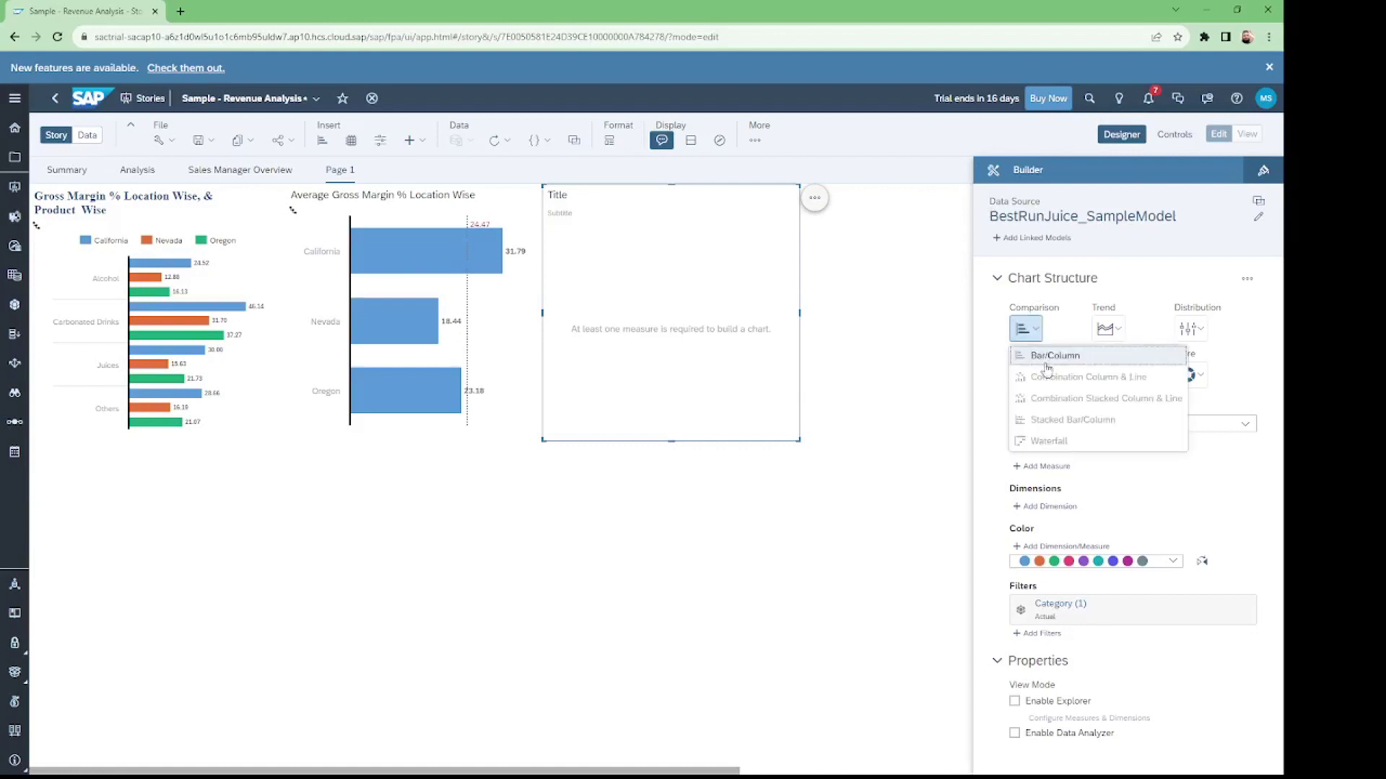
left_click(1059, 423)
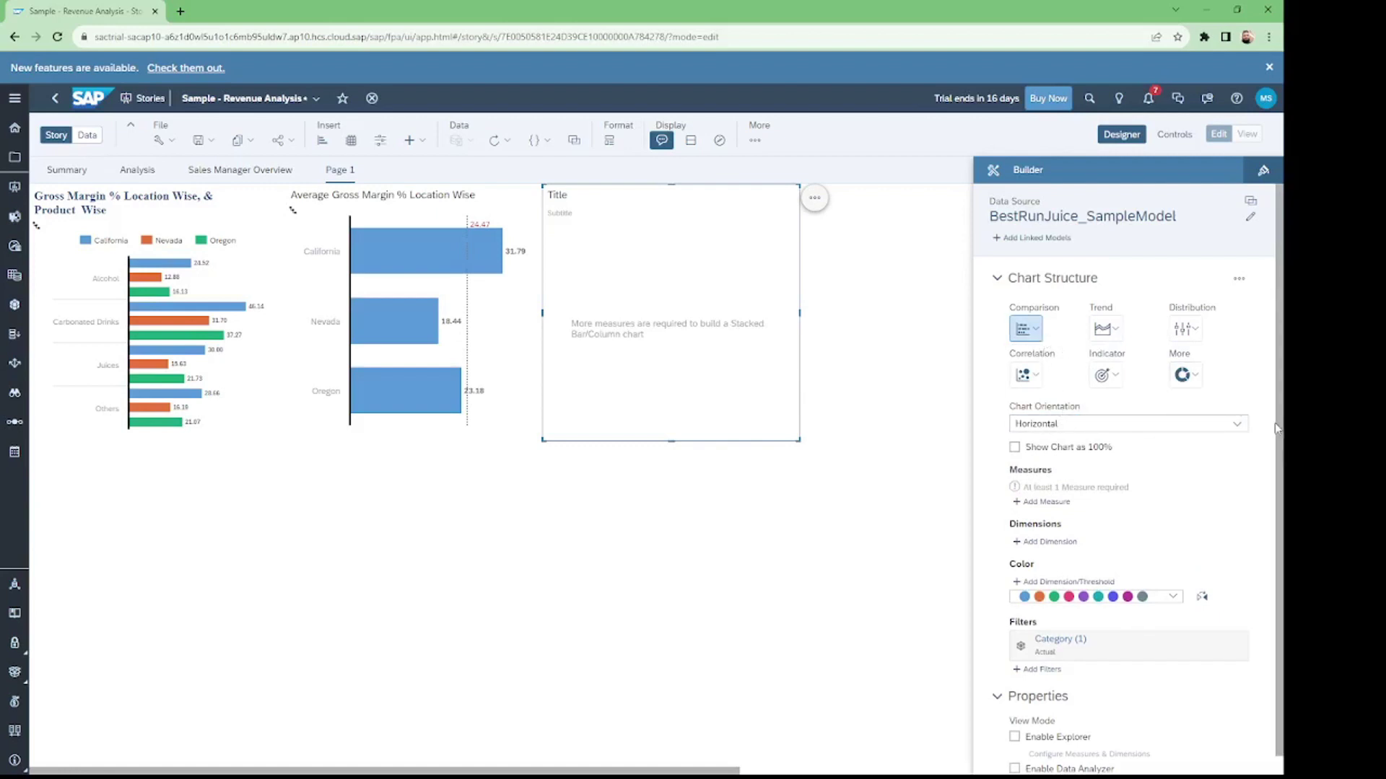
left_click(1238, 426)
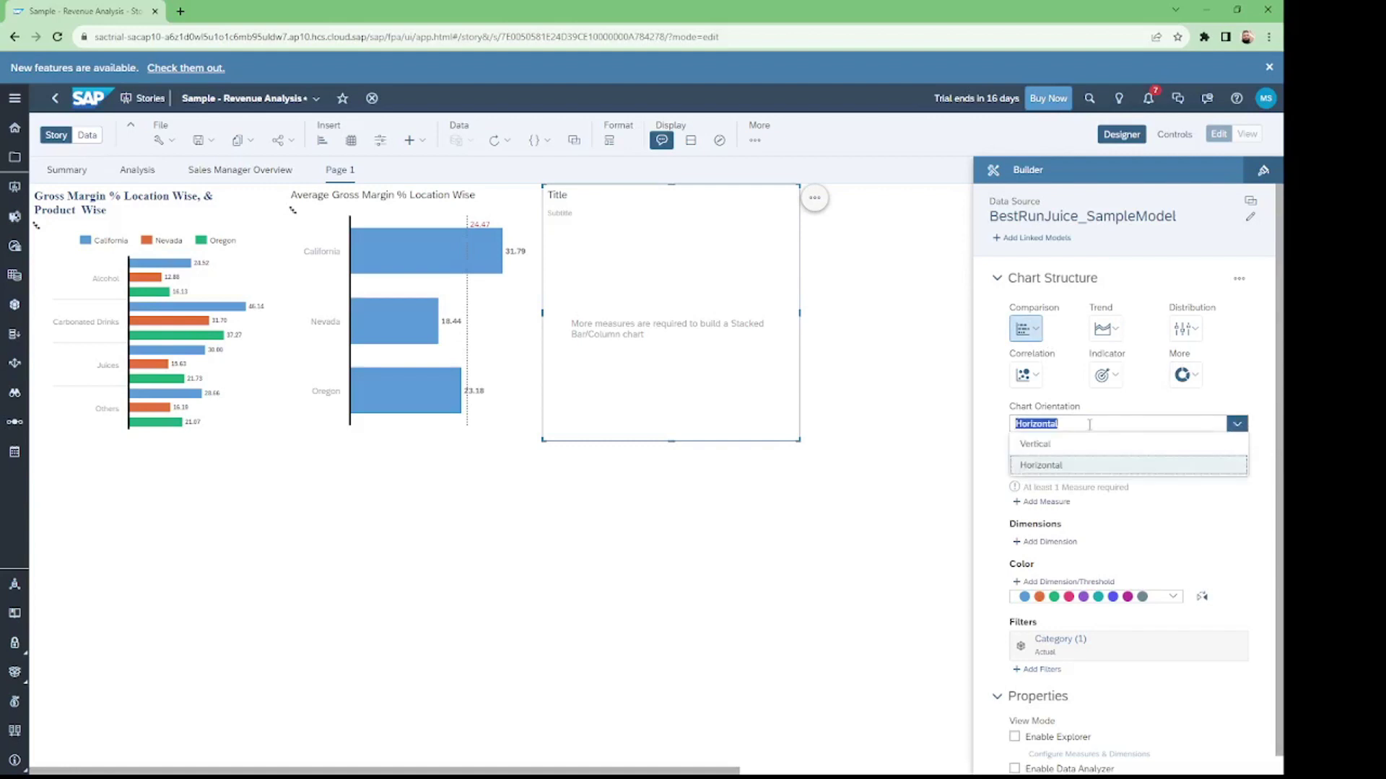
left_click(1058, 446)
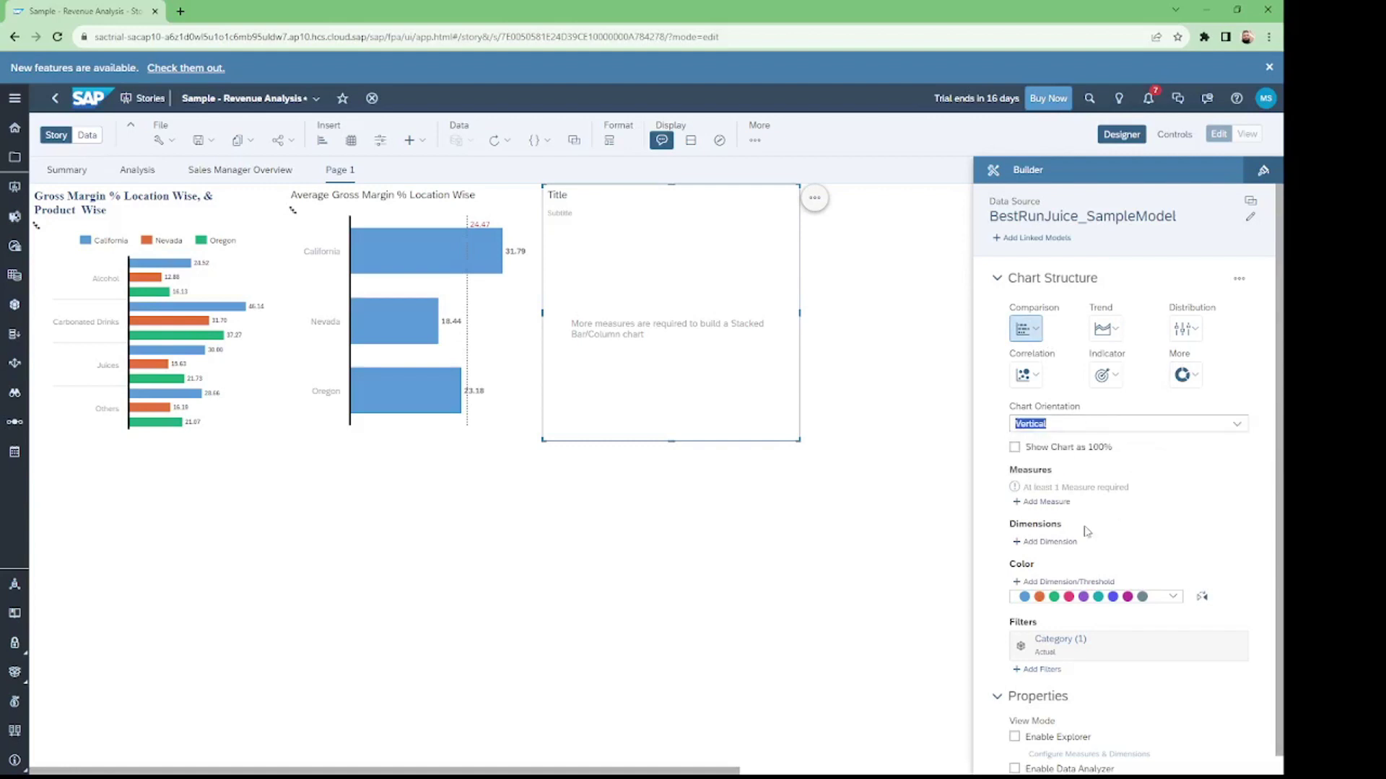
- Add Gross Margin as the stacked chart's measure and Date as its dimension
left_click(1041, 501)
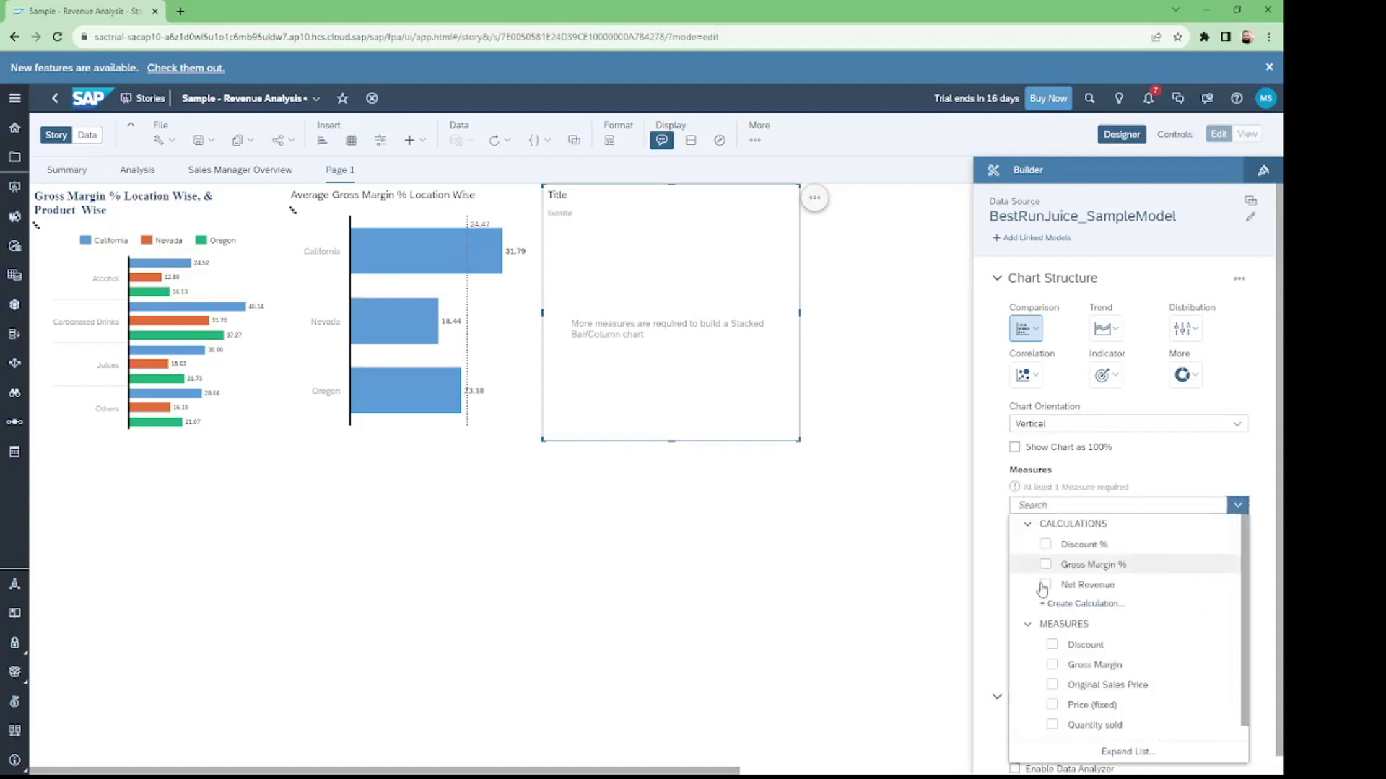
left_click(1052, 665)
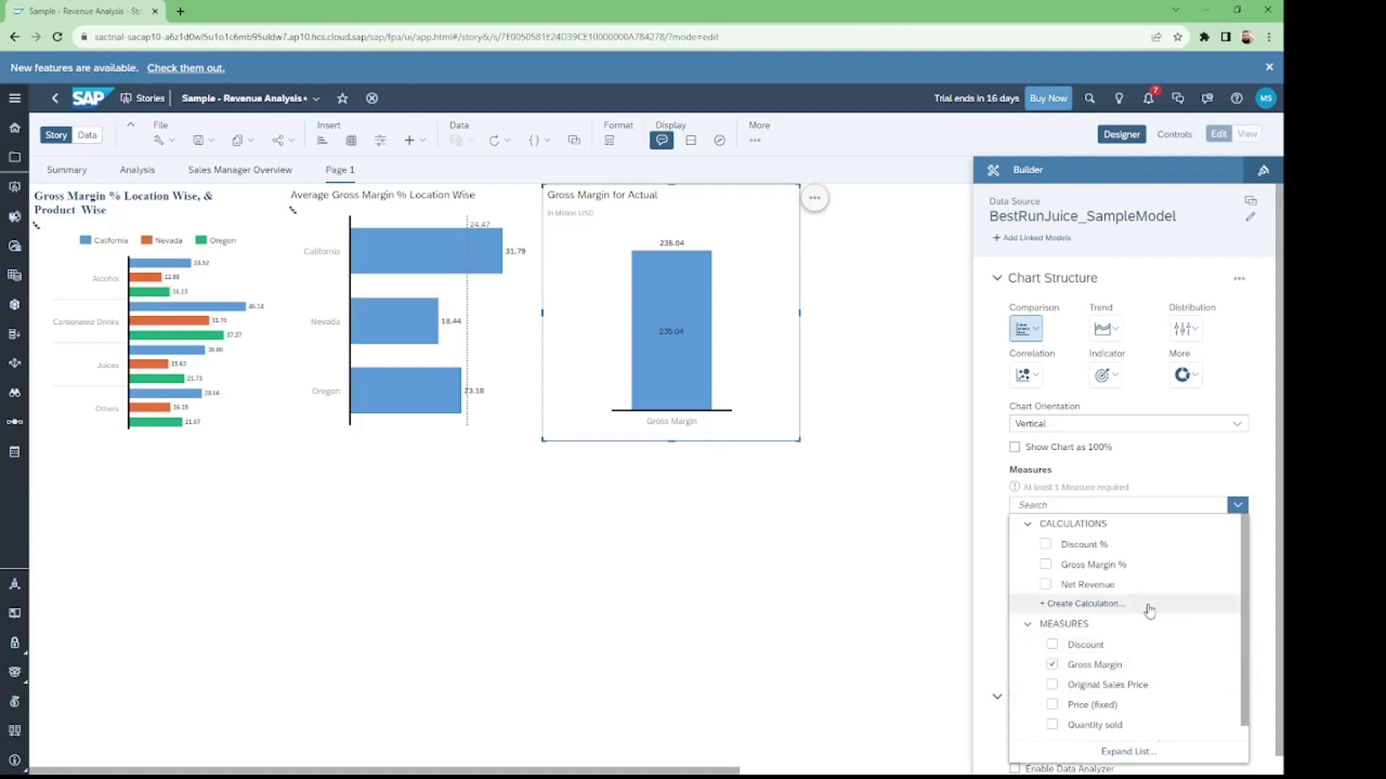
left_click(1204, 478)
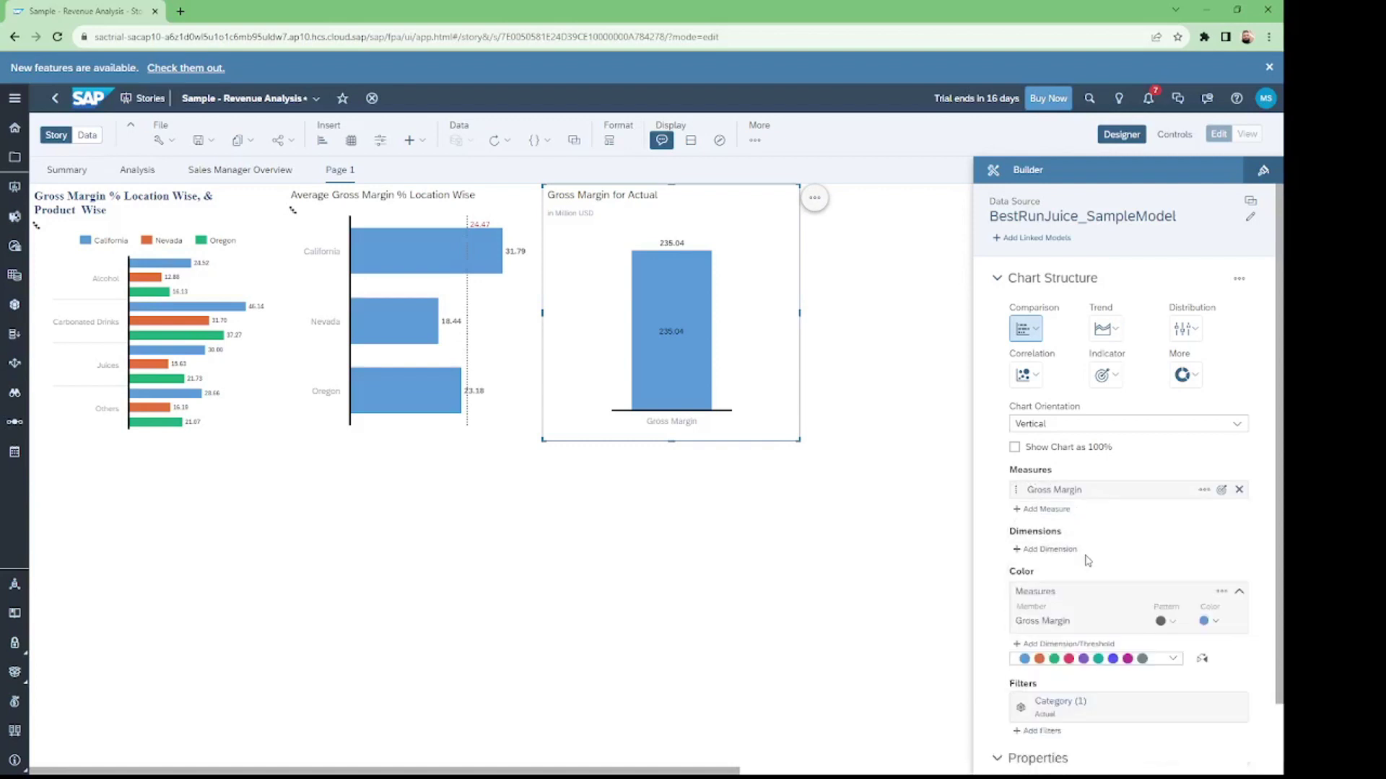
left_click(1051, 552)
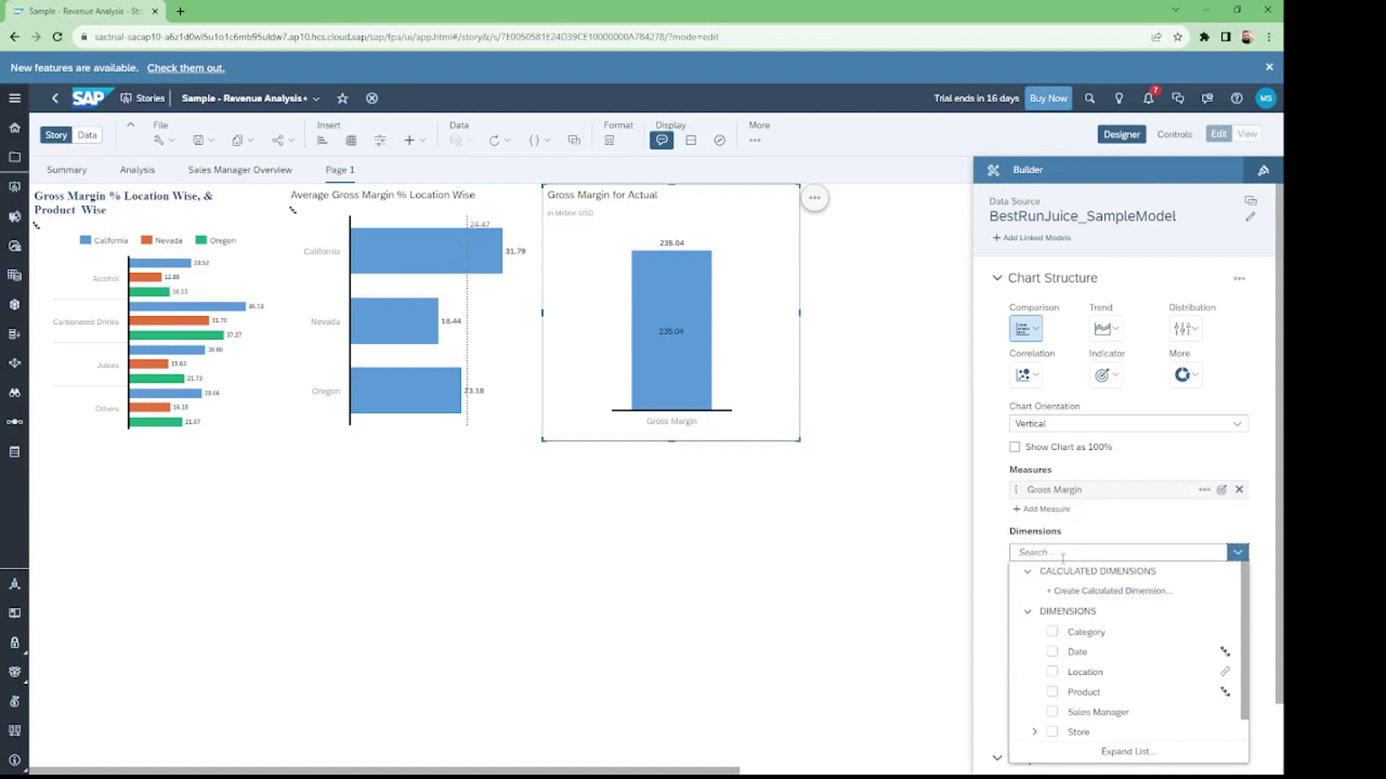
left_click(1052, 653)
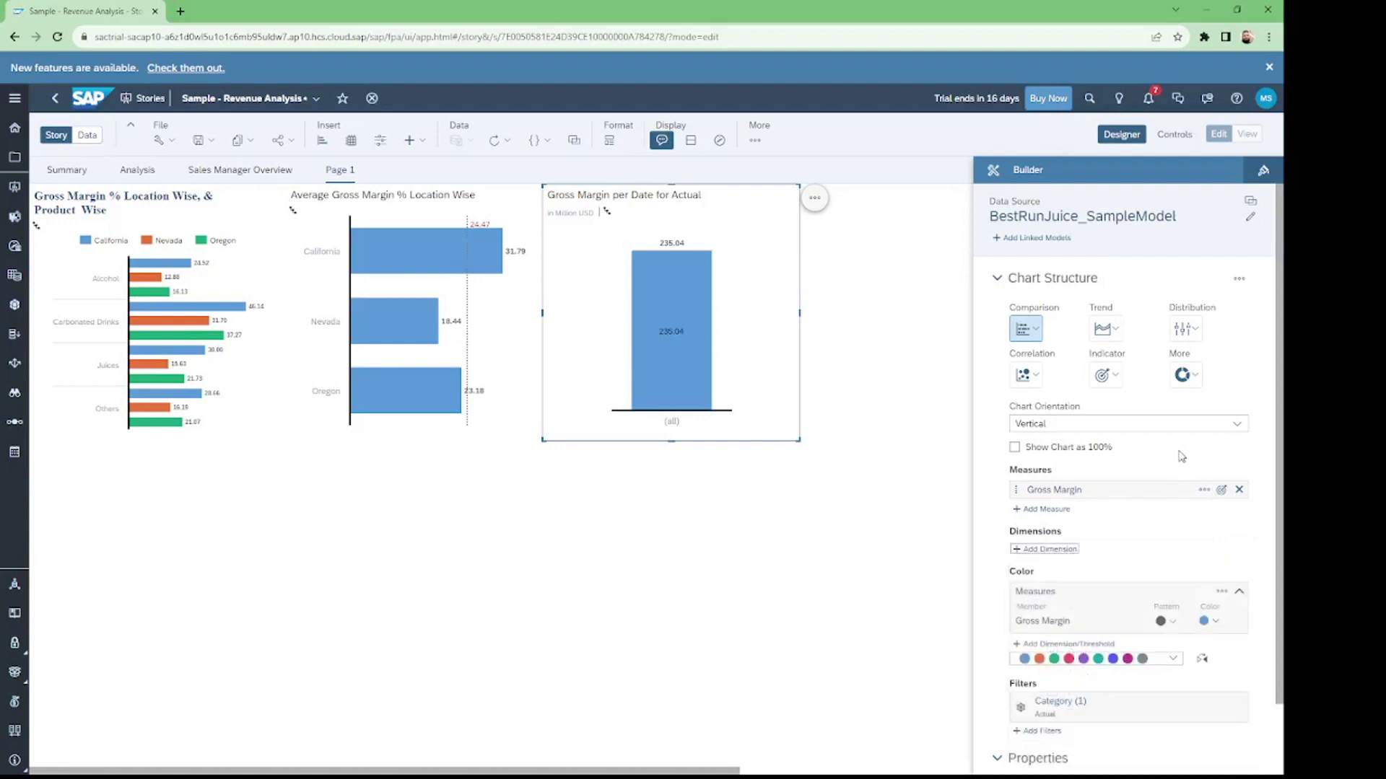
mouse_move(680, 284)
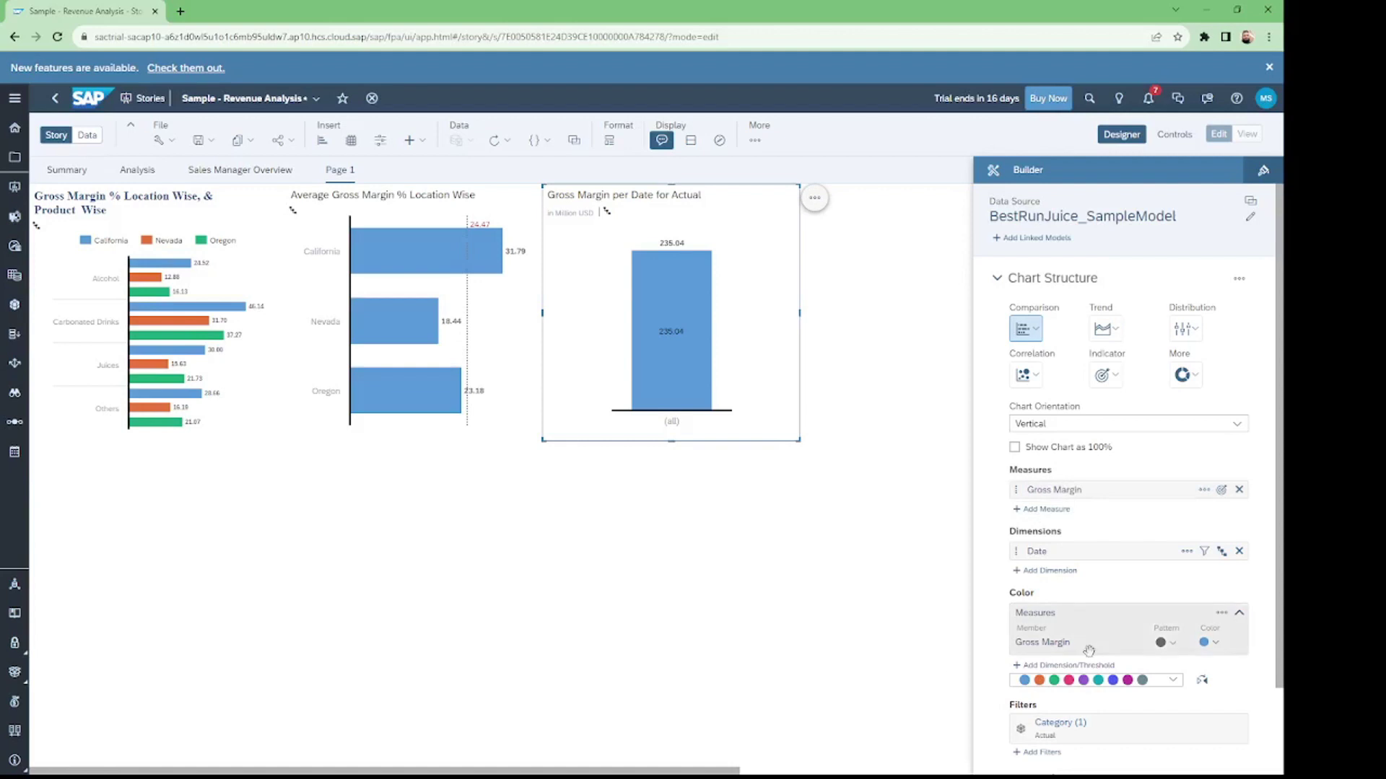
- Color the stacked chart by Product and apply the standard palette that starts with purple, magenta and red
left_click(1056, 668)
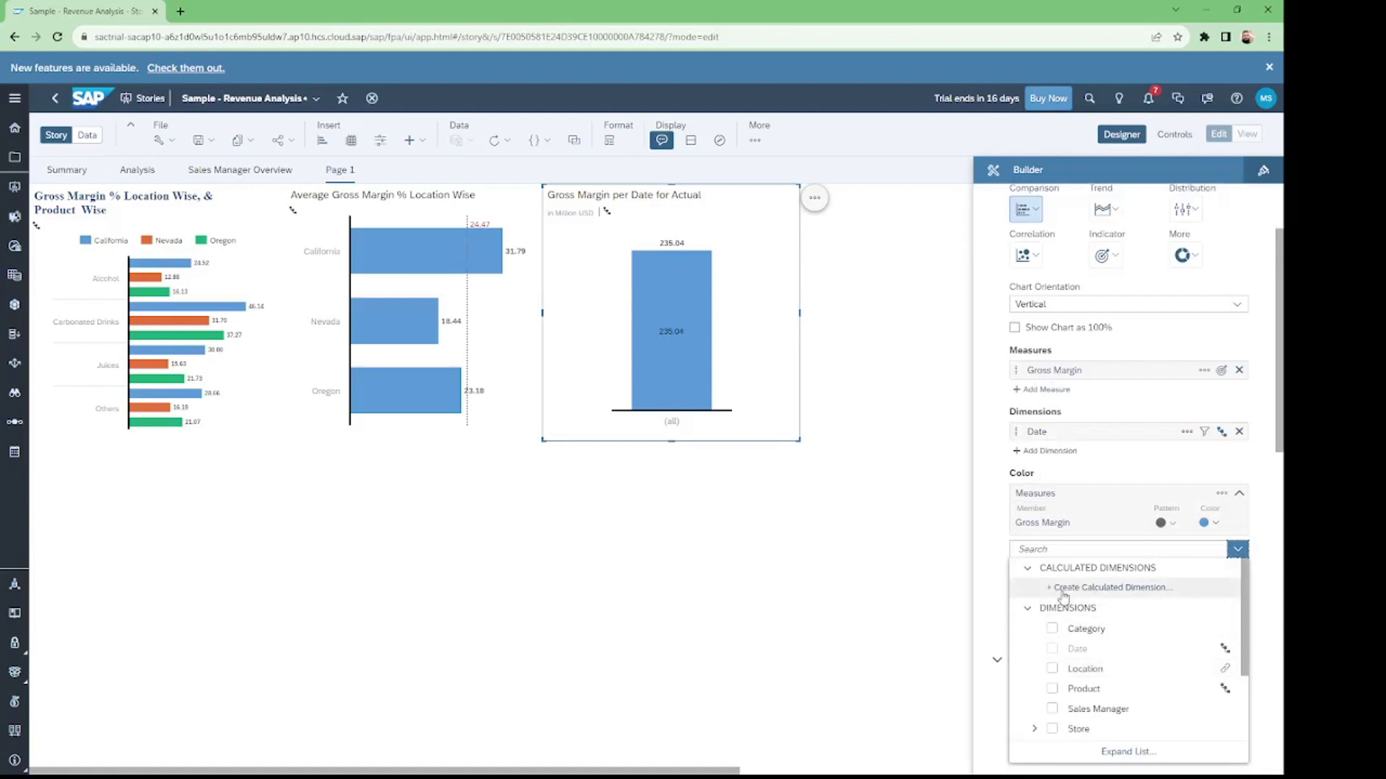
left_click(1052, 689)
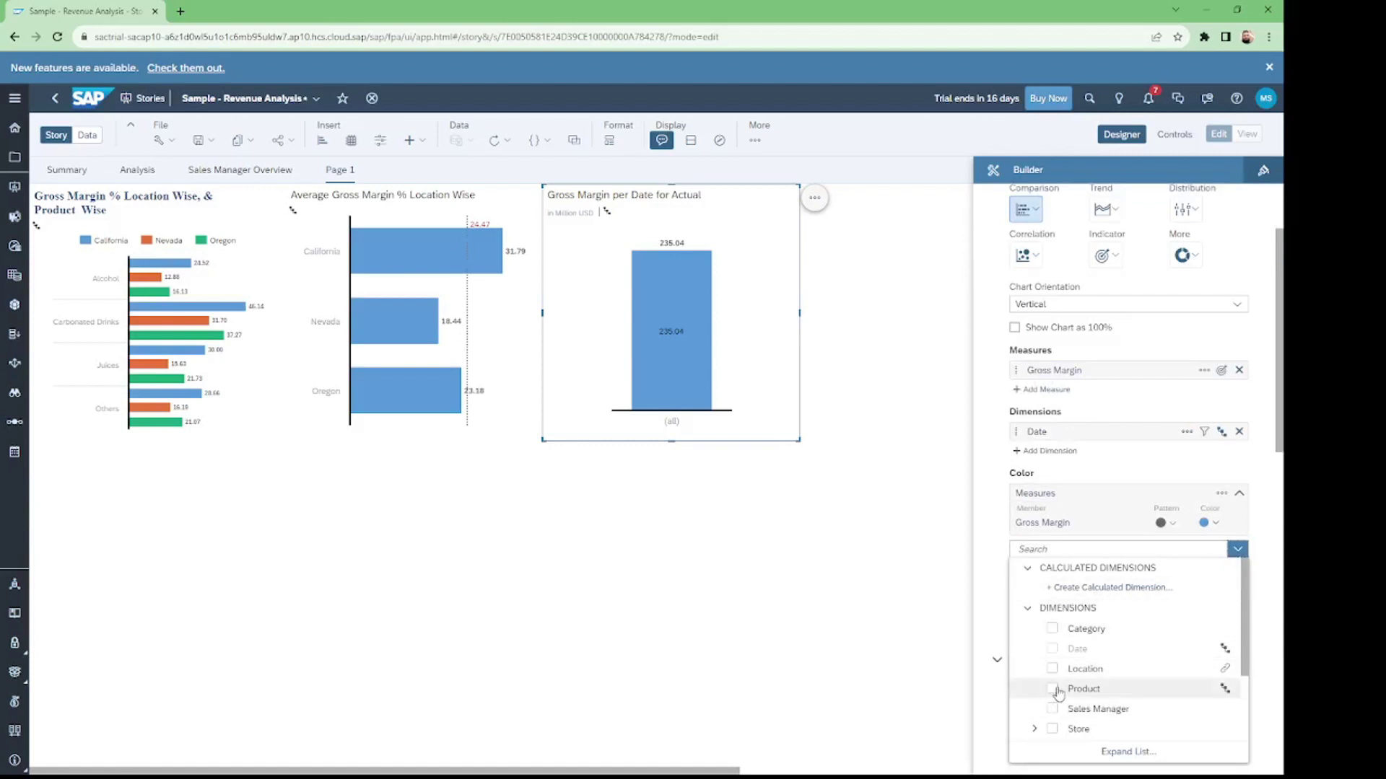
left_click(1269, 505)
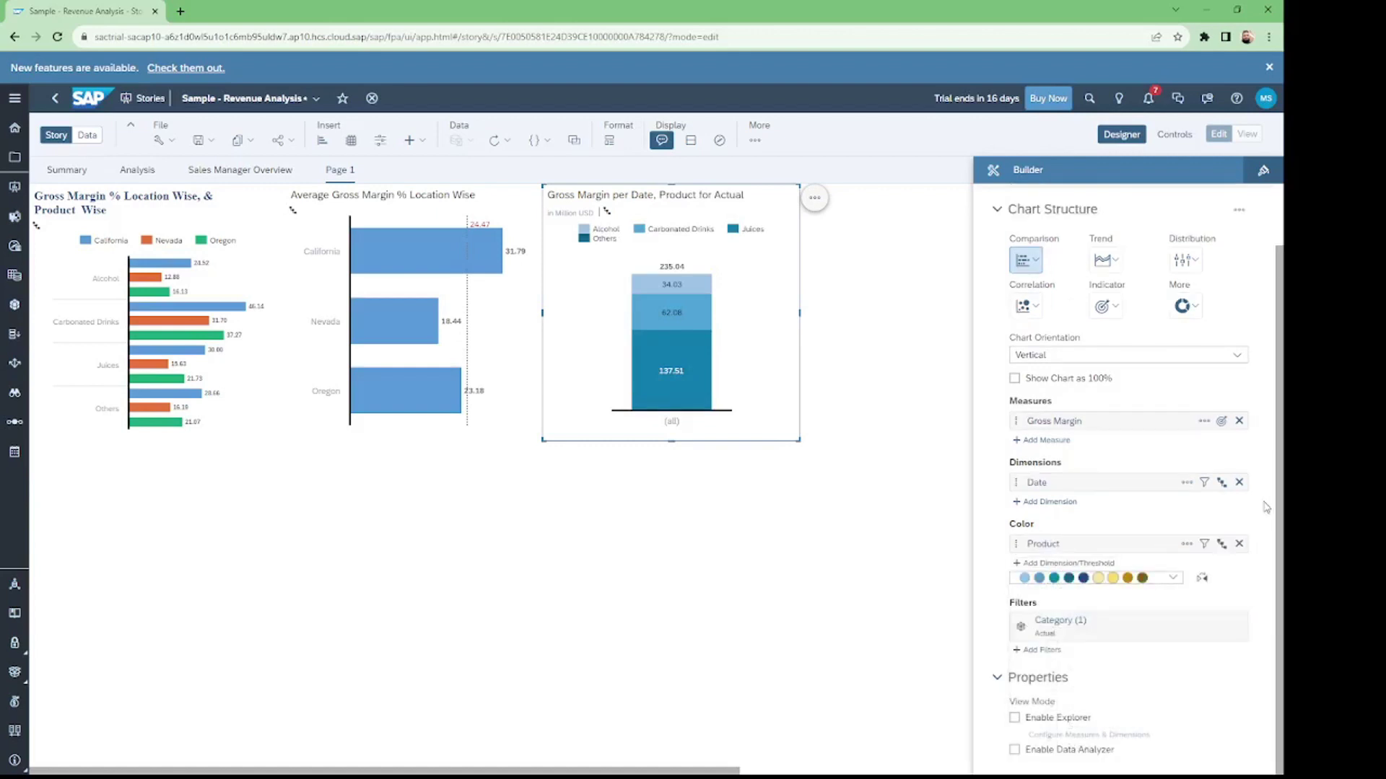
left_click(1150, 583)
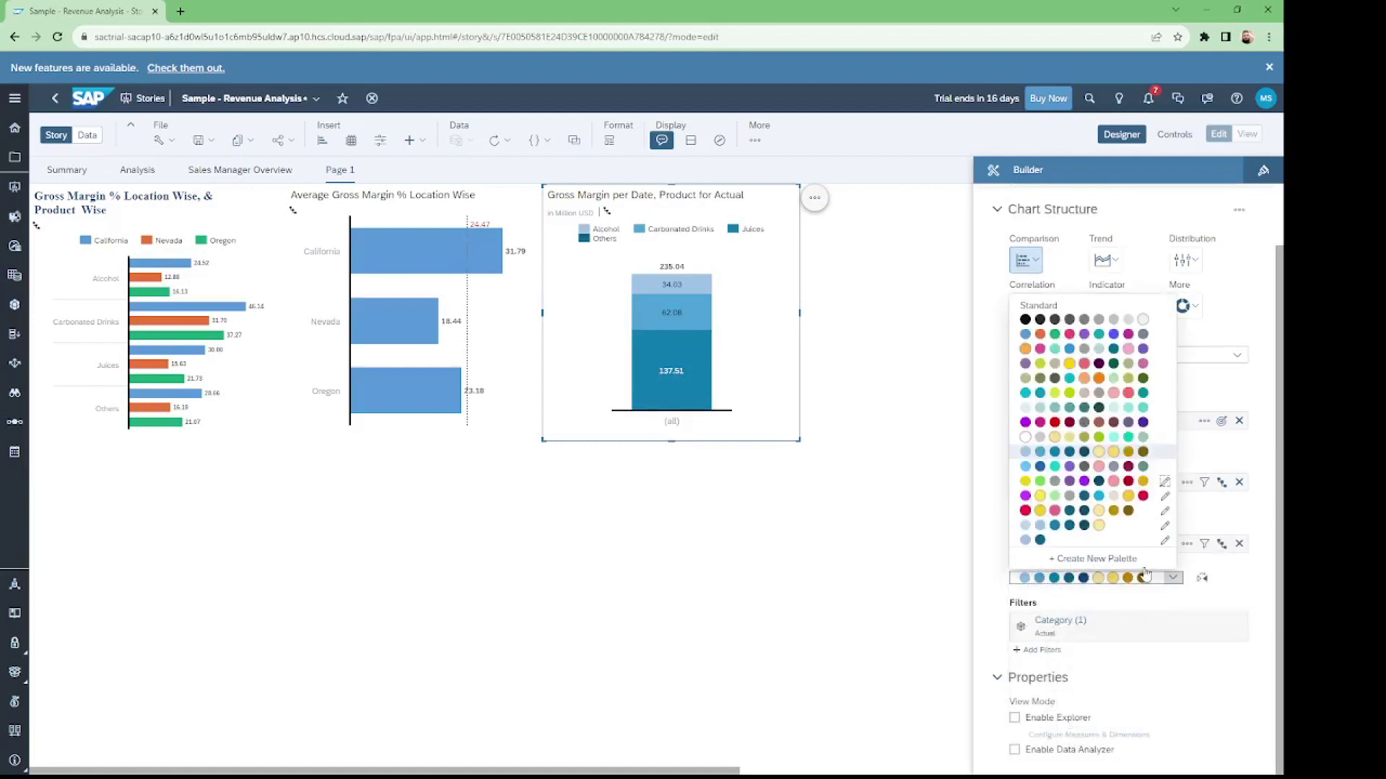
left_click(1144, 423)
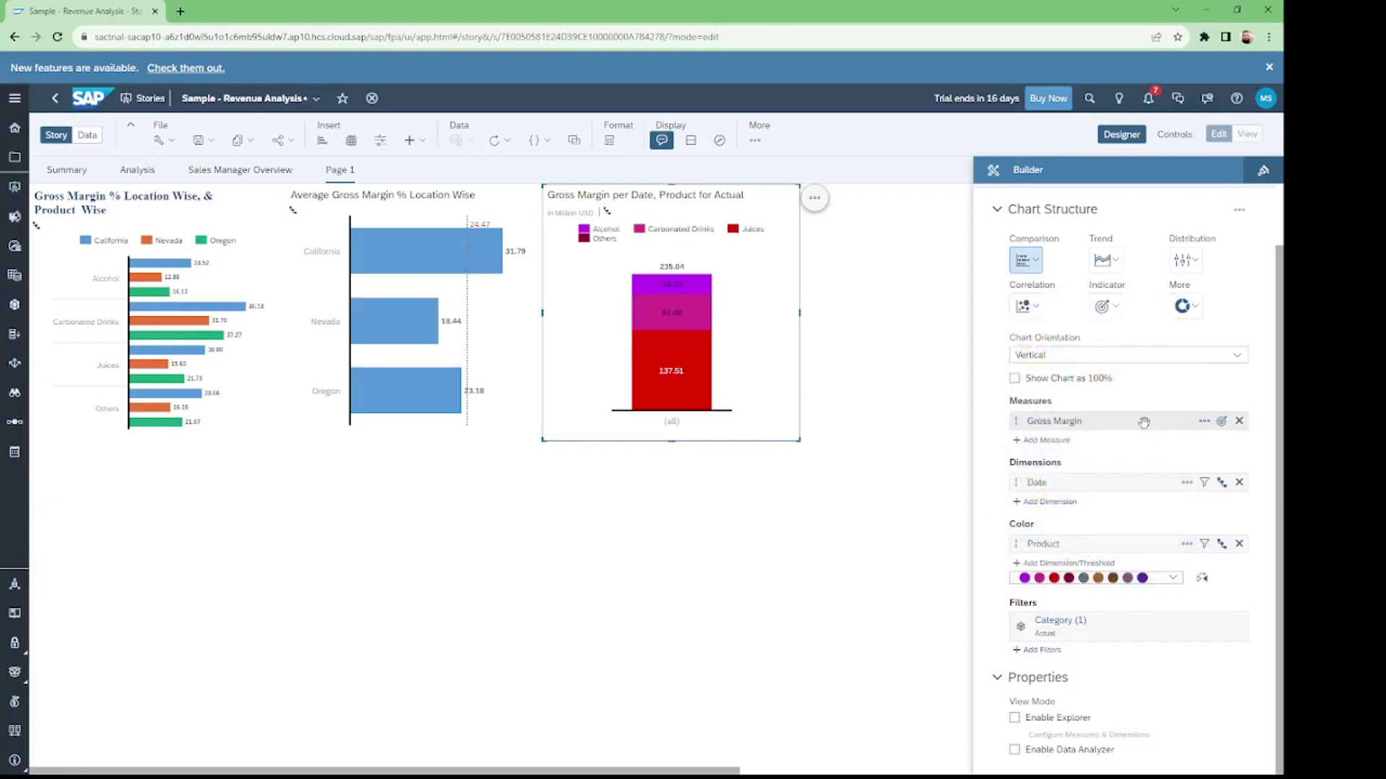
left_click(1173, 581)
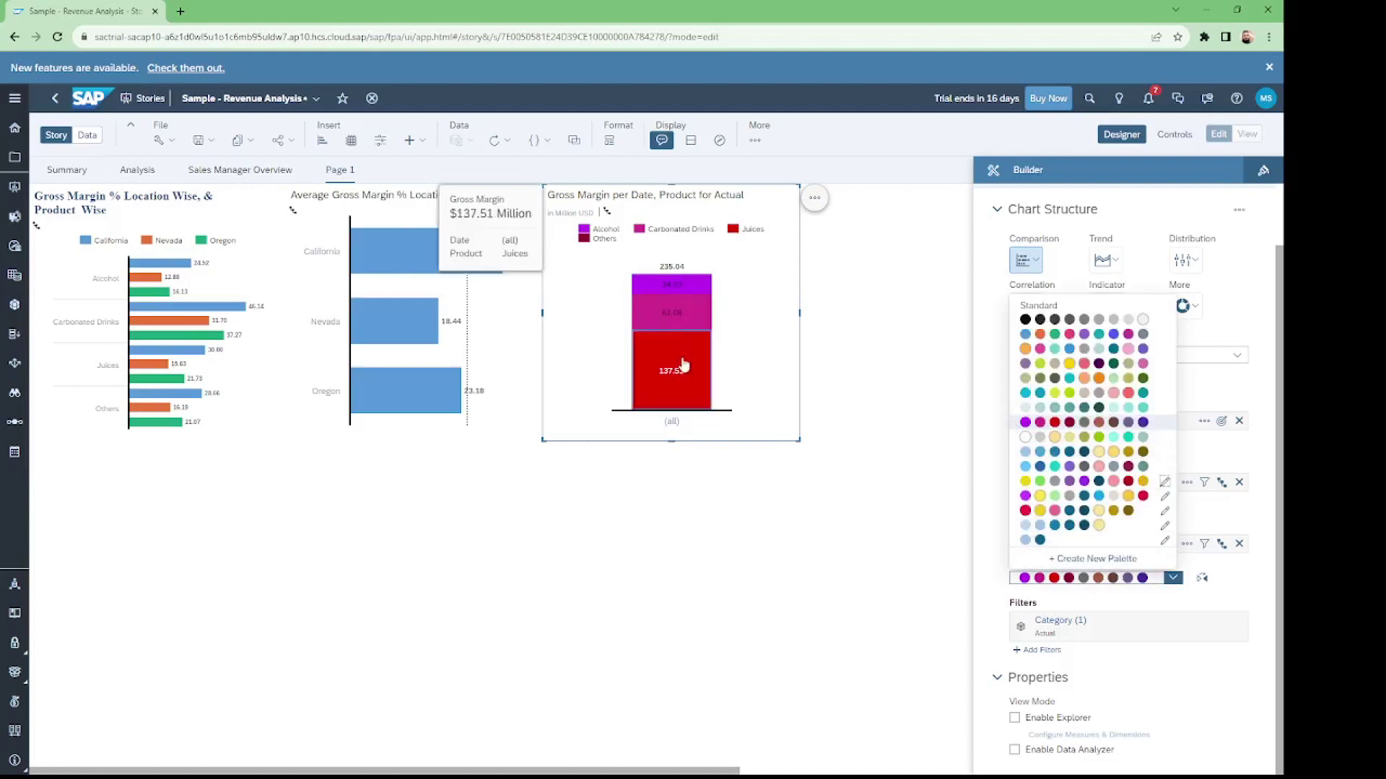
left_click(875, 370)
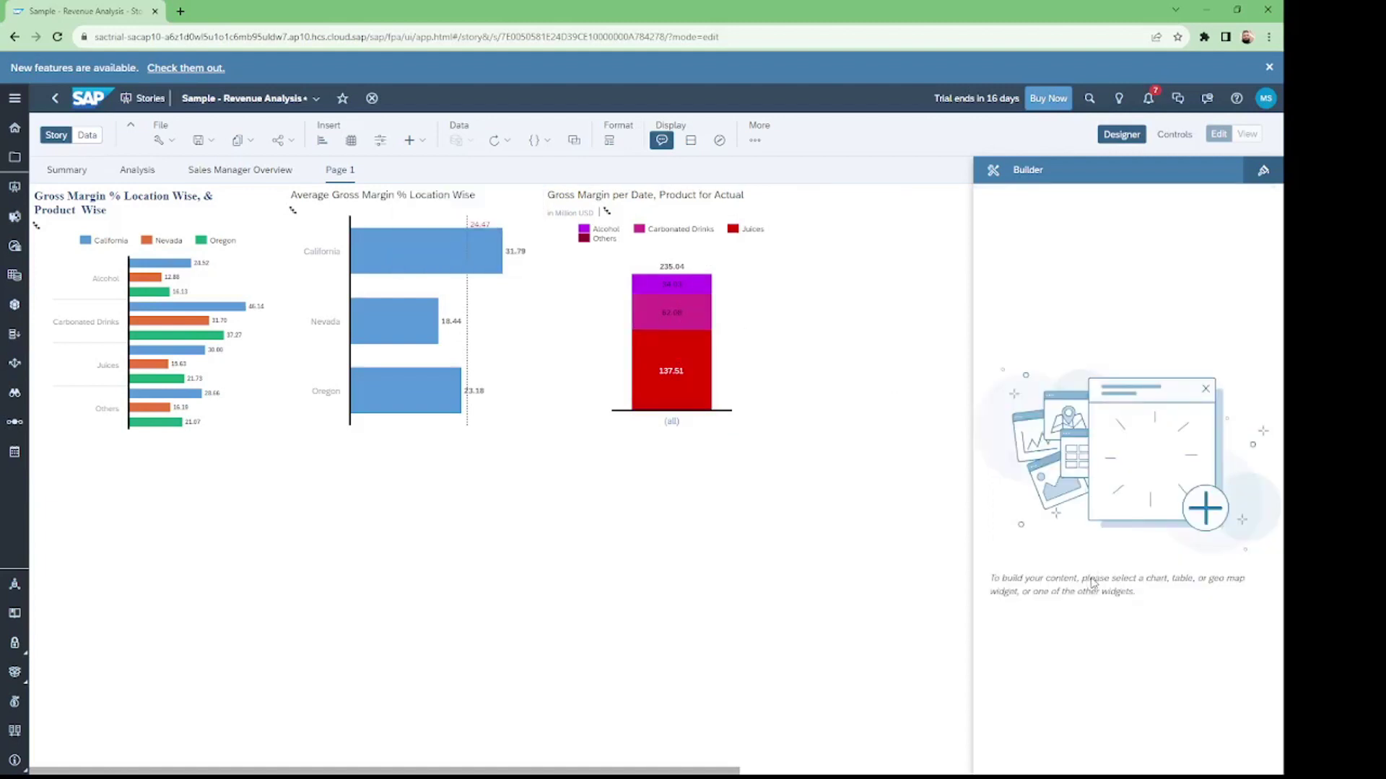
- Examine the stacked bar by selecting its Carbonated Drinks and Juices segments and its (all) date label
left_click(670, 325)
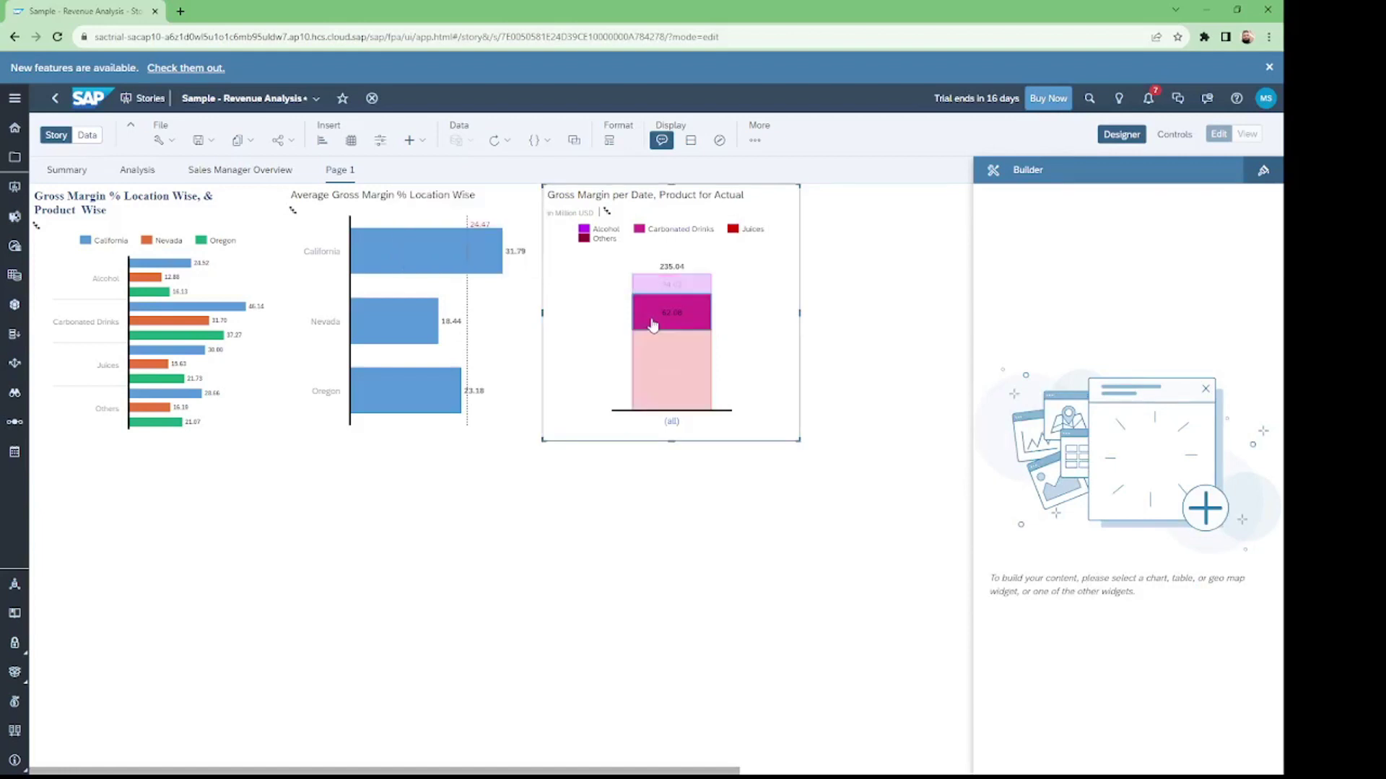
left_click(677, 355, "ctrl")
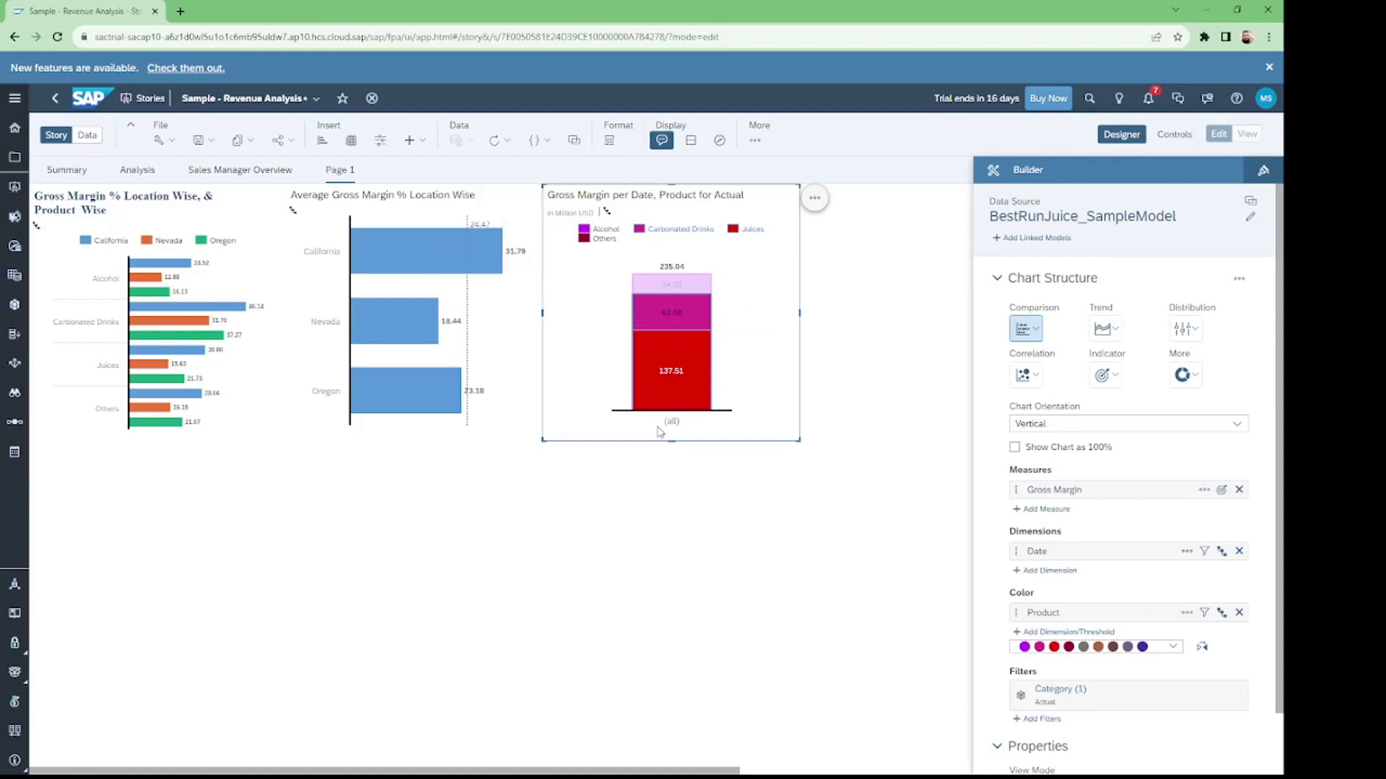
left_click(672, 424)
left_click(673, 425)
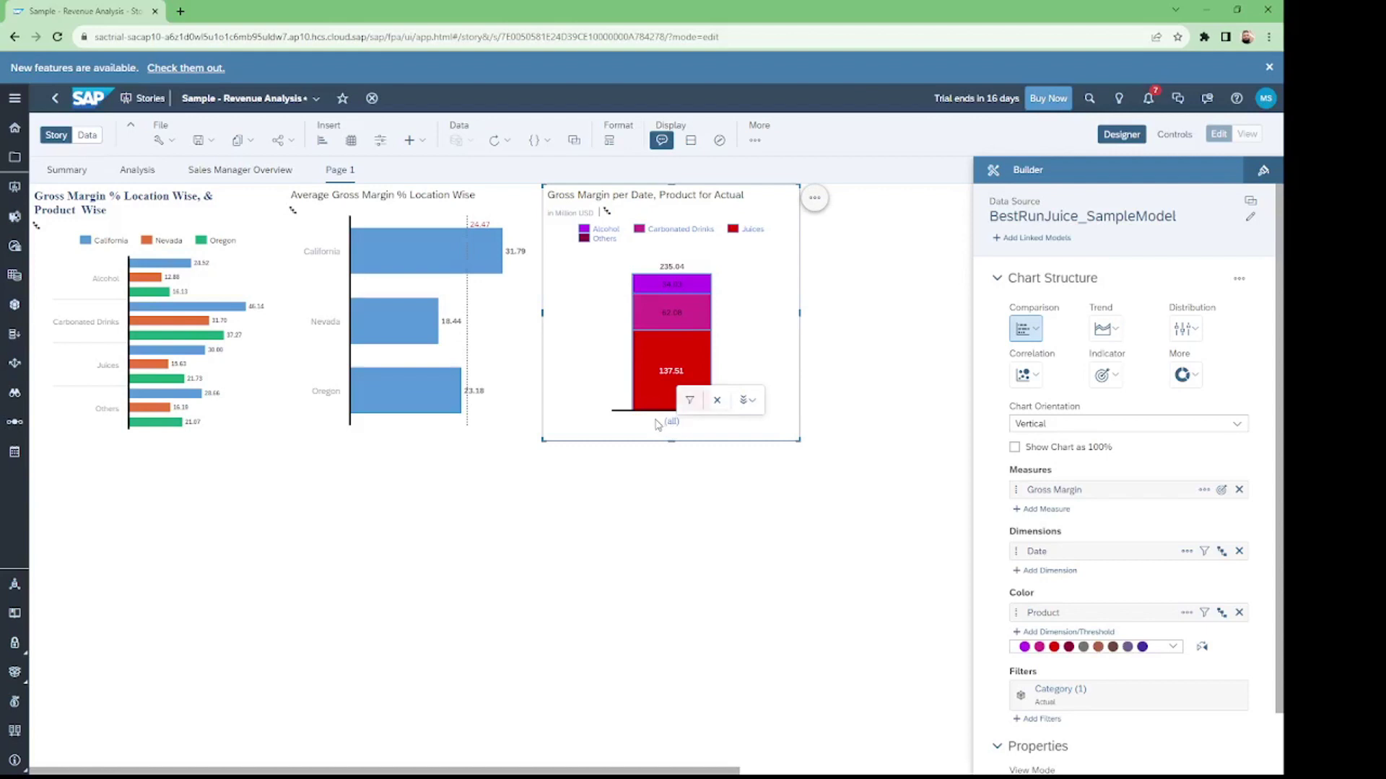
left_click(609, 424)
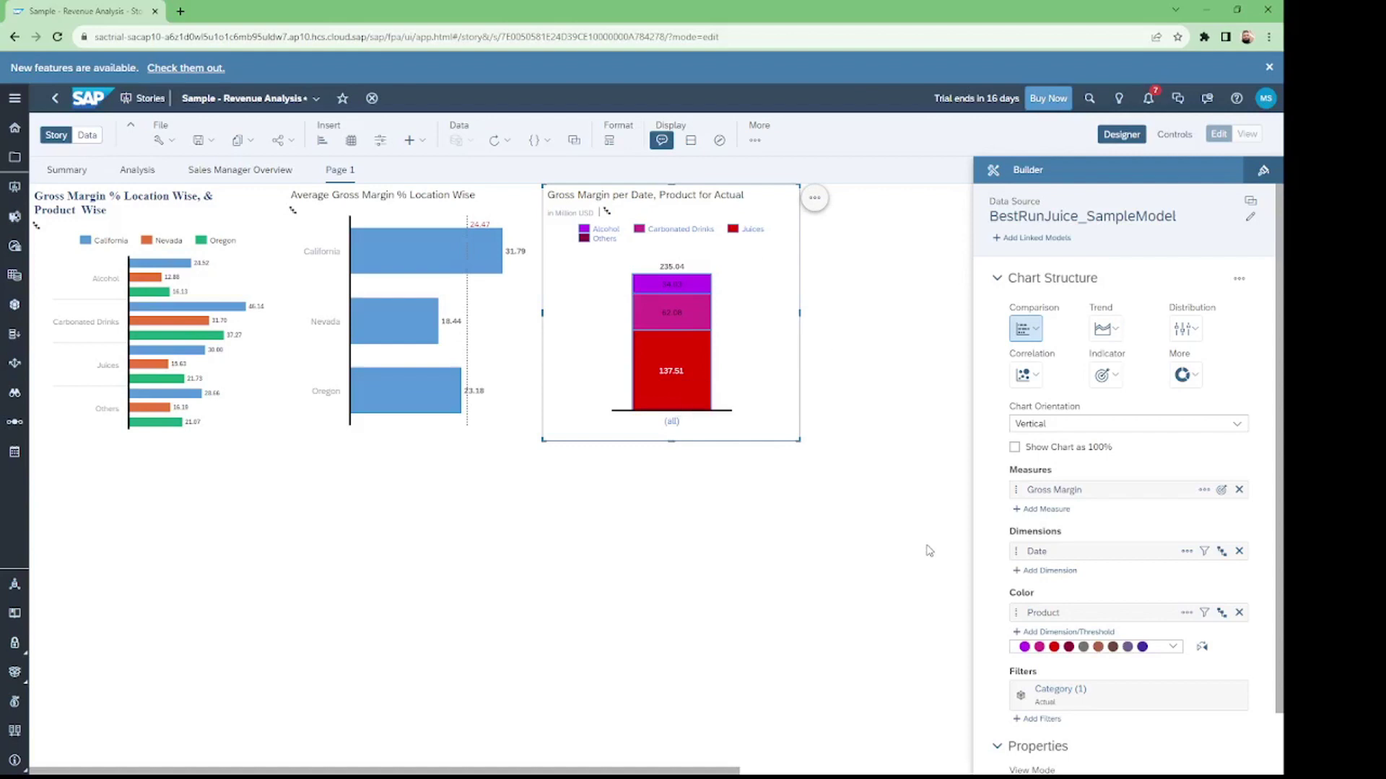
- Add a Date (Member) filter to the stacked chart that includes the years 2014, 2015 and 2016
left_click(1041, 720)
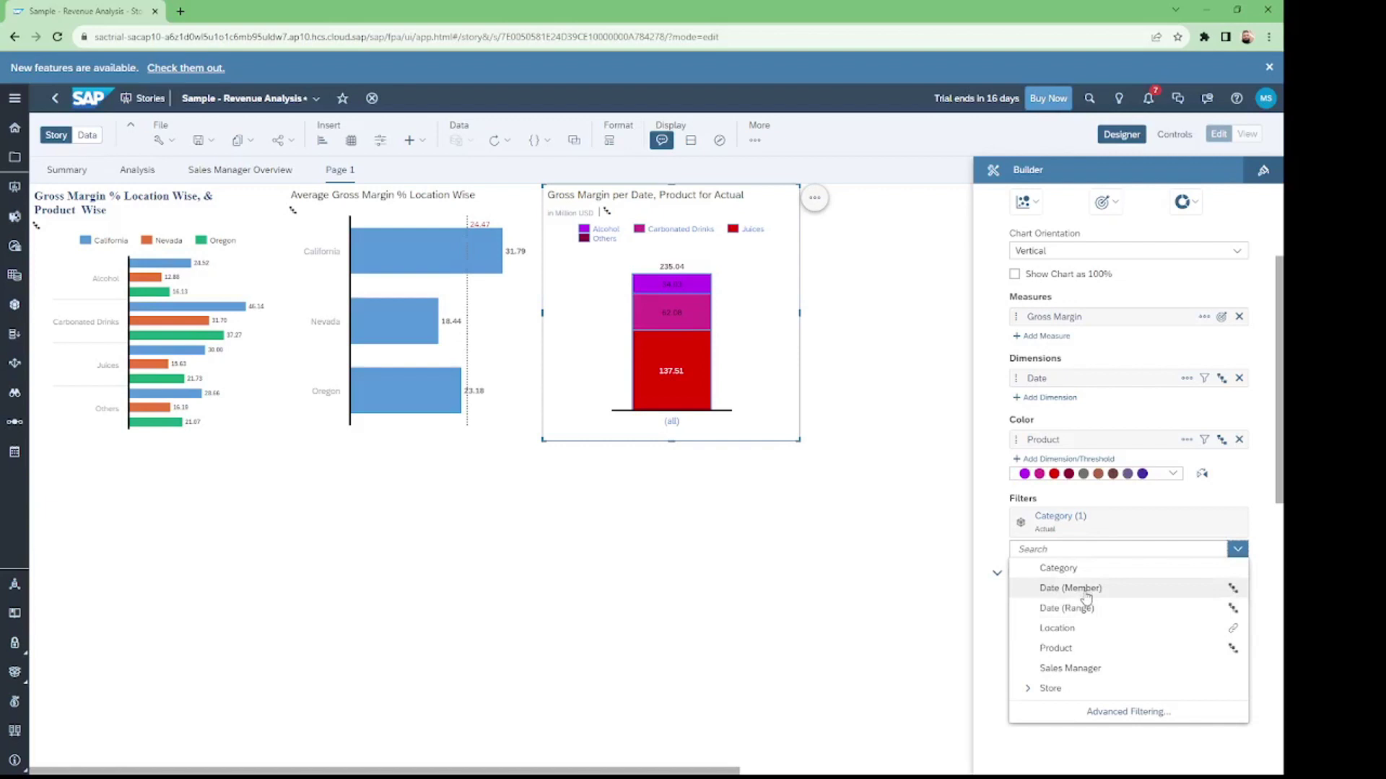
left_click(1071, 588)
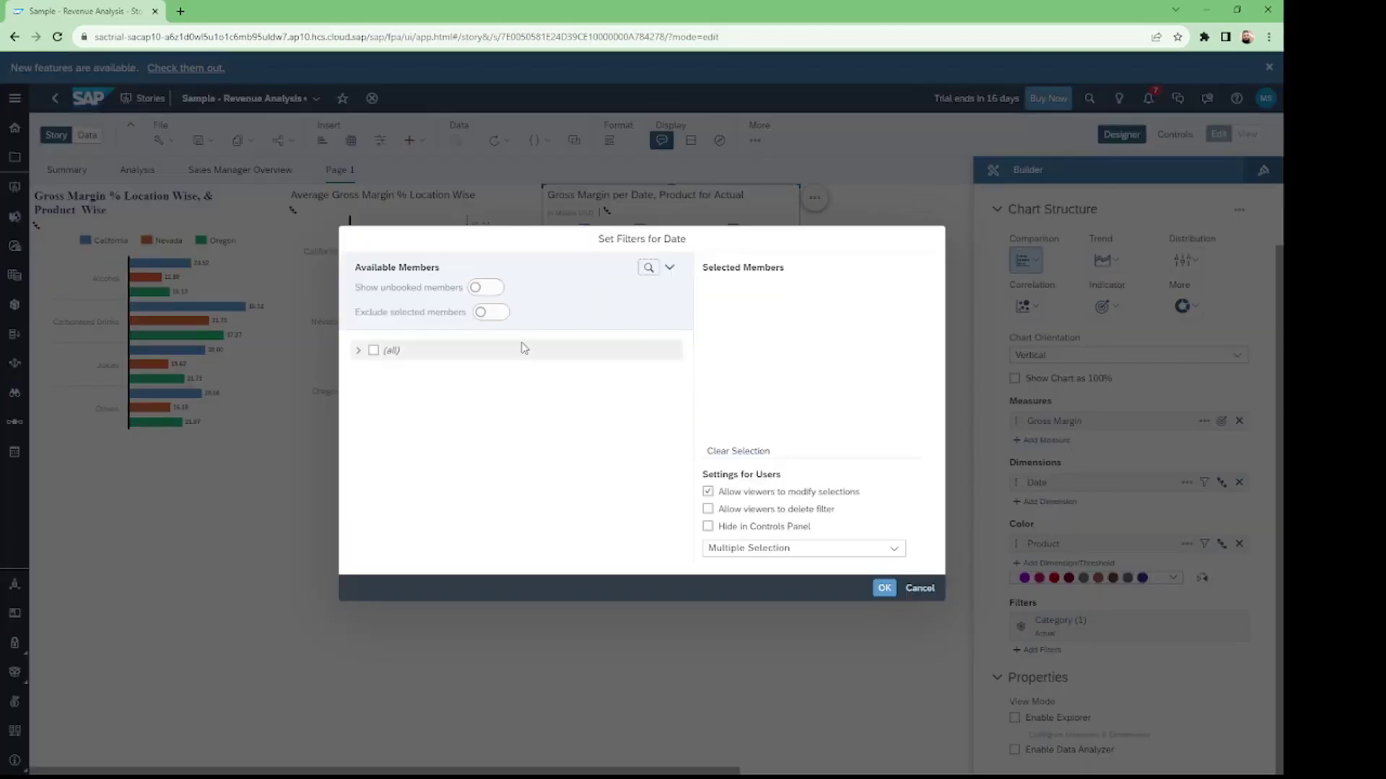
left_click(361, 351)
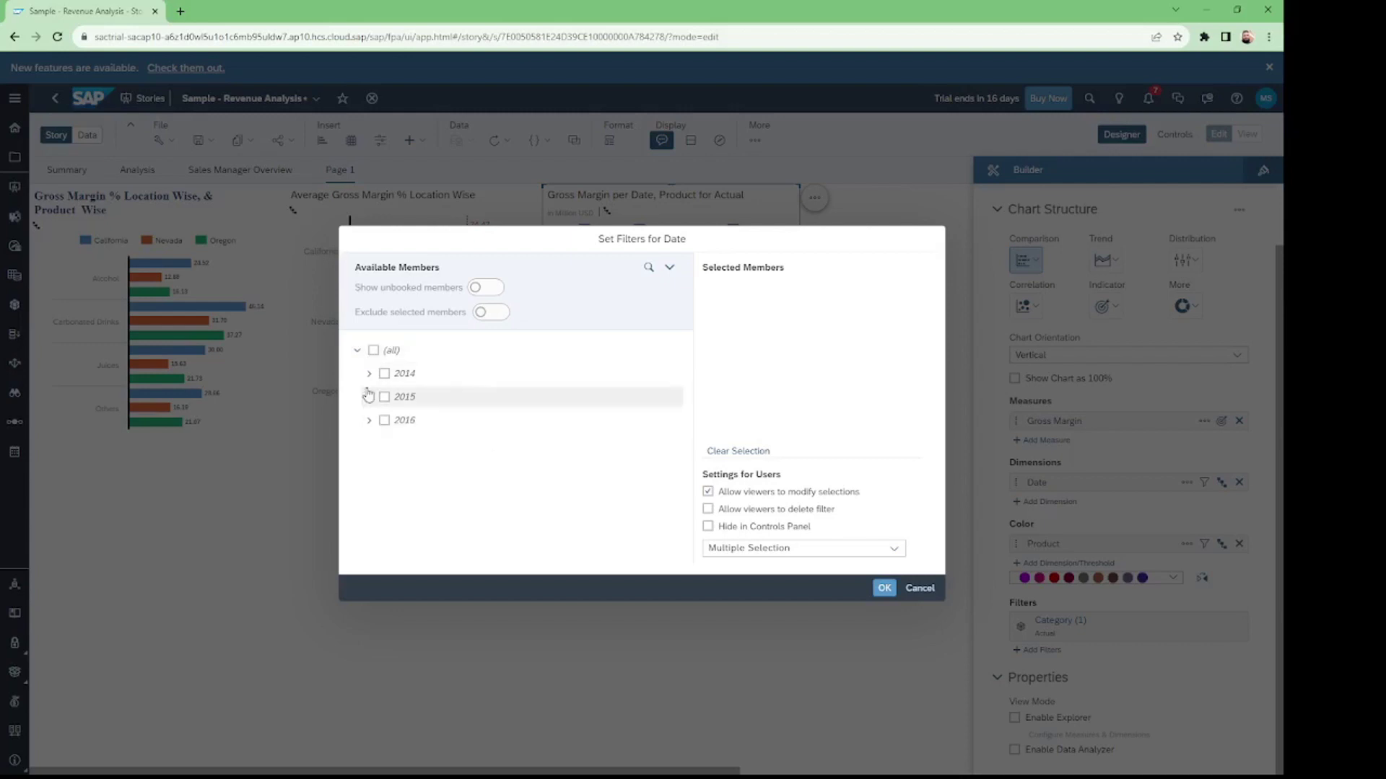
left_click(384, 374)
left_click(384, 397)
left_click(384, 421)
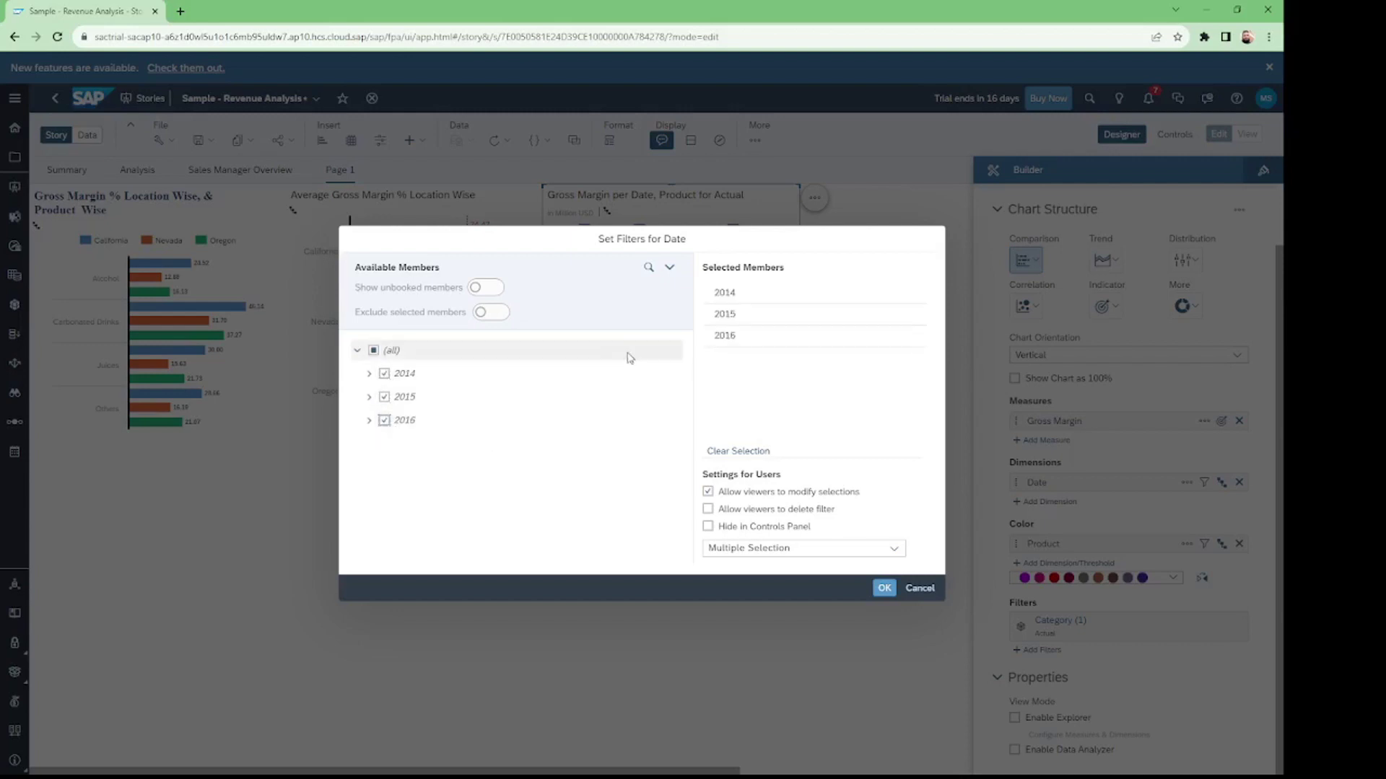
left_click(882, 588)
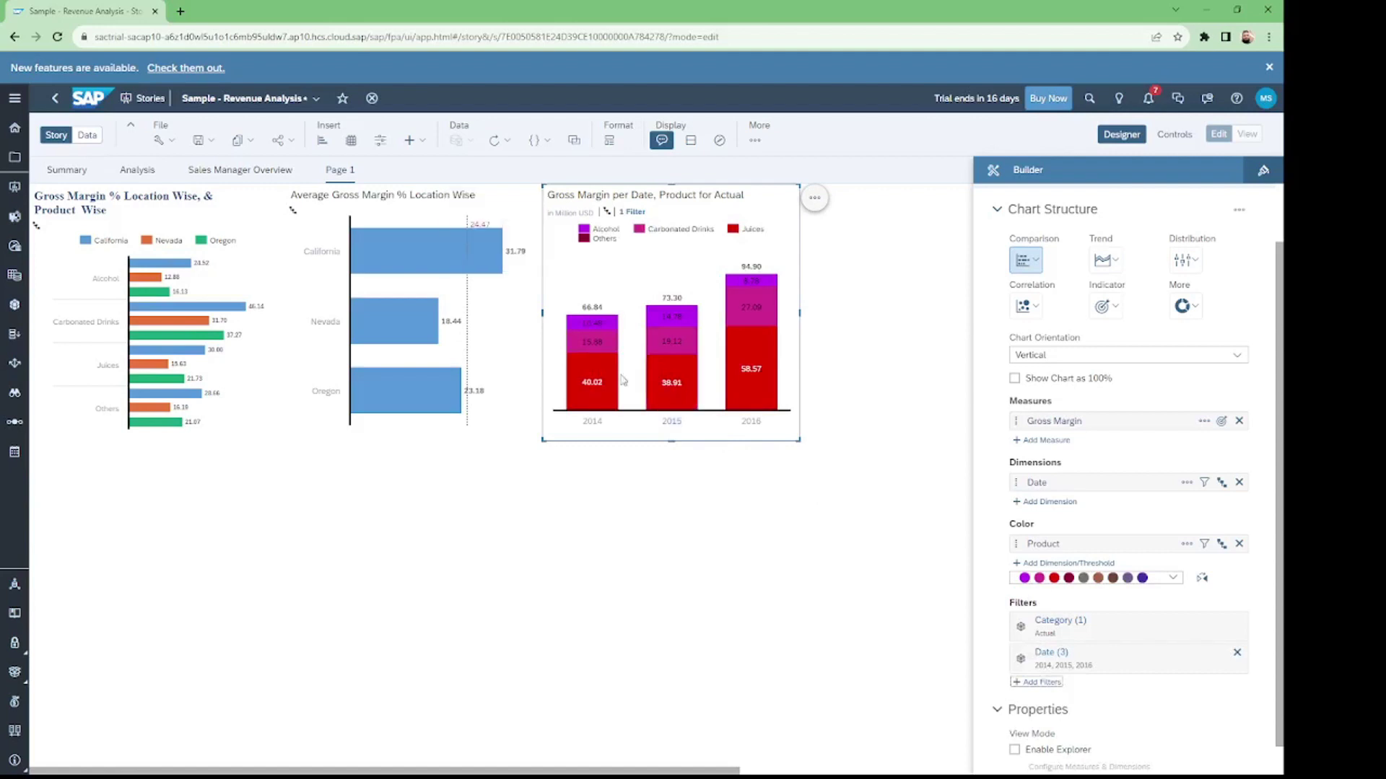
- Examine the yearly product segments in the stacked chart and compare them with the location and average gross margin charts
mouse_move(745, 303)
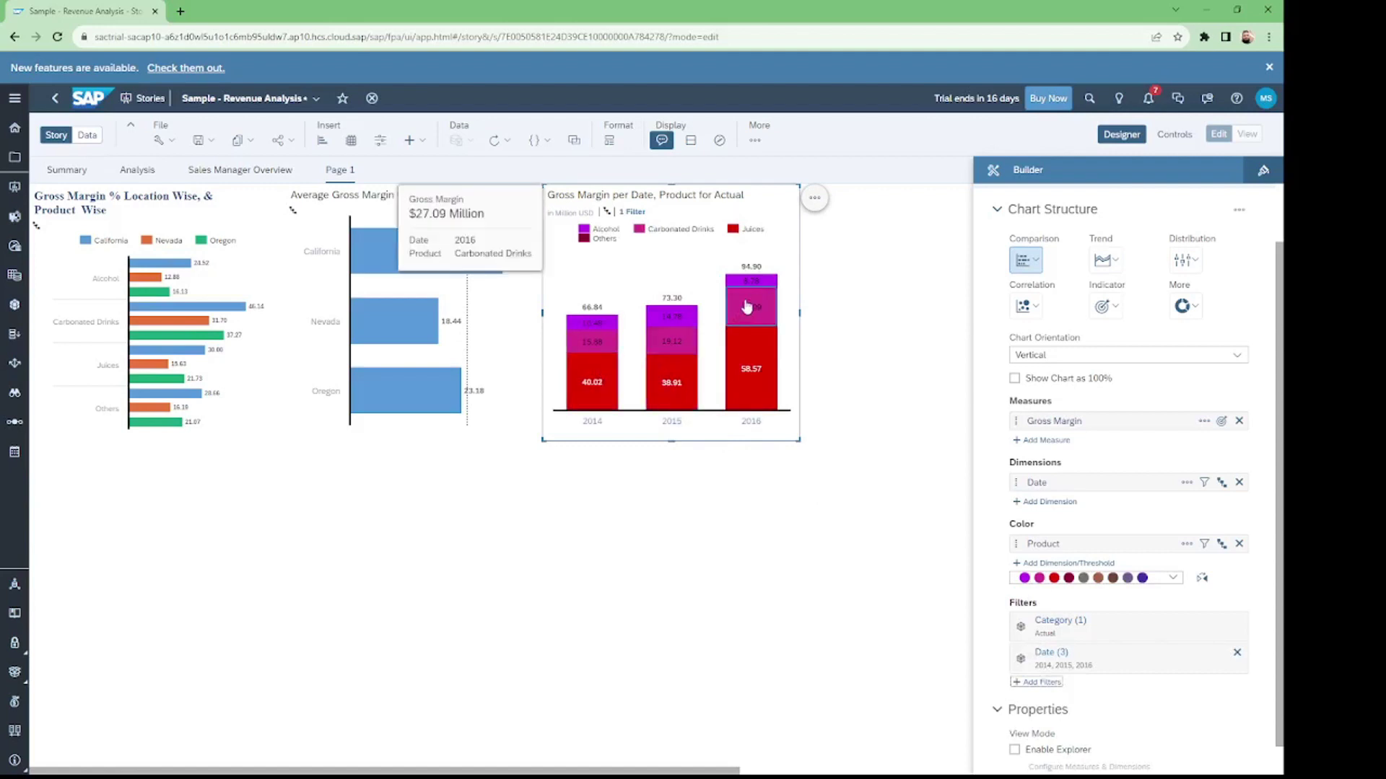
mouse_move(776, 361)
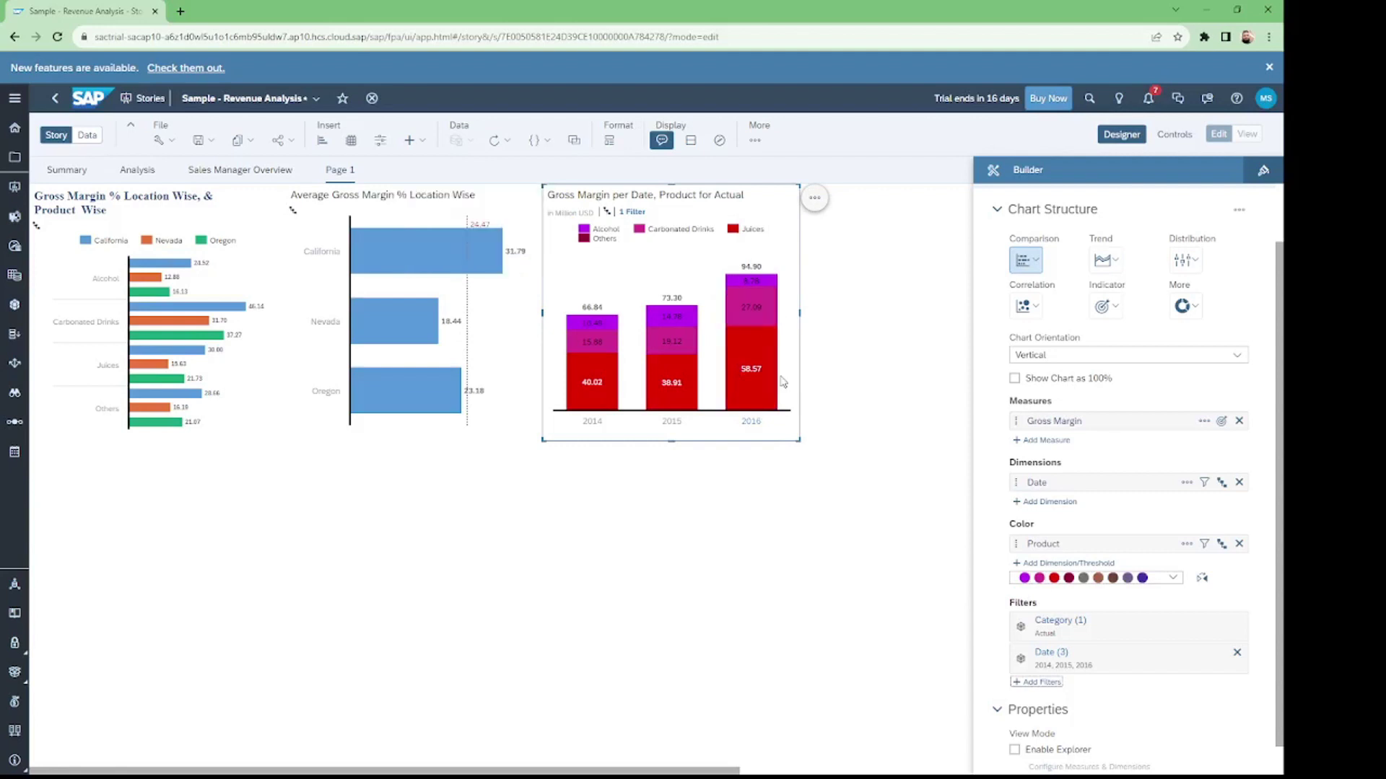
mouse_move(746, 399)
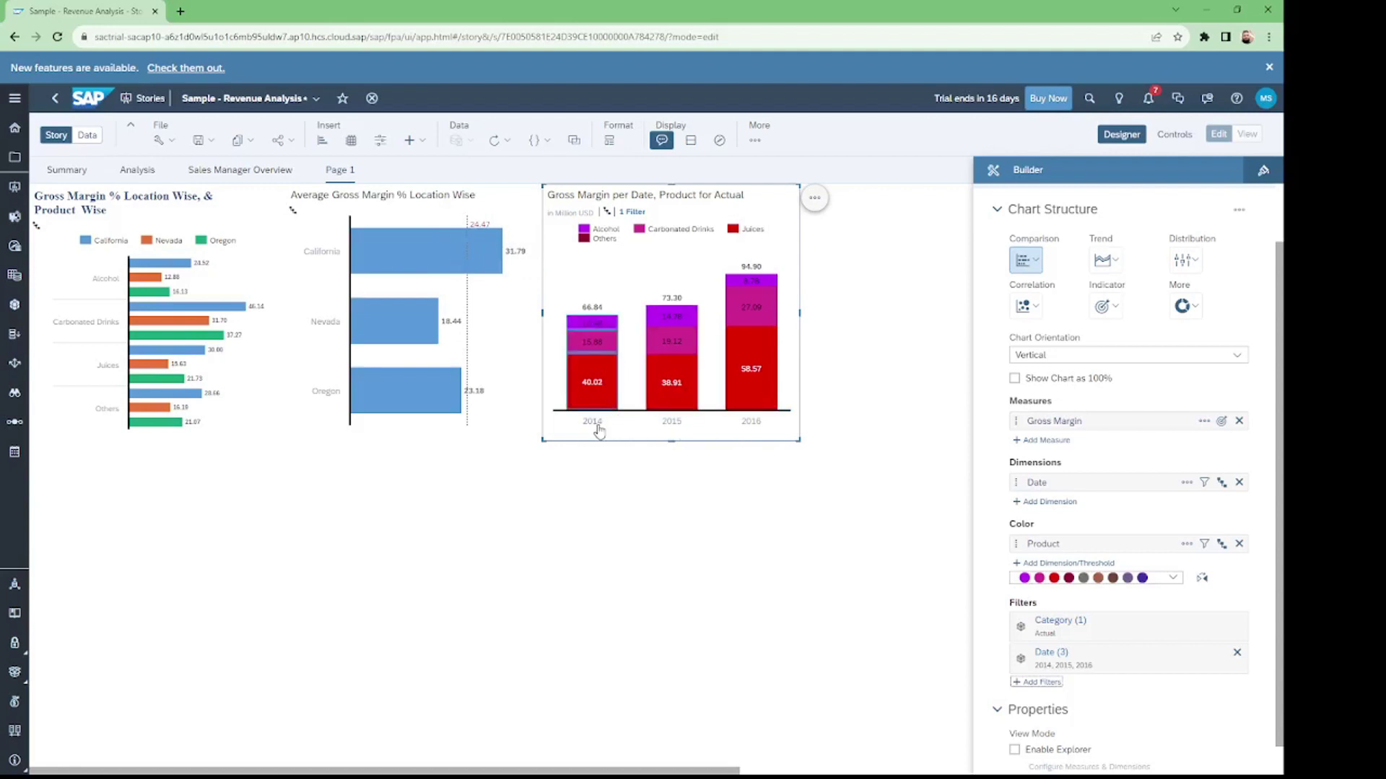
mouse_move(595, 390)
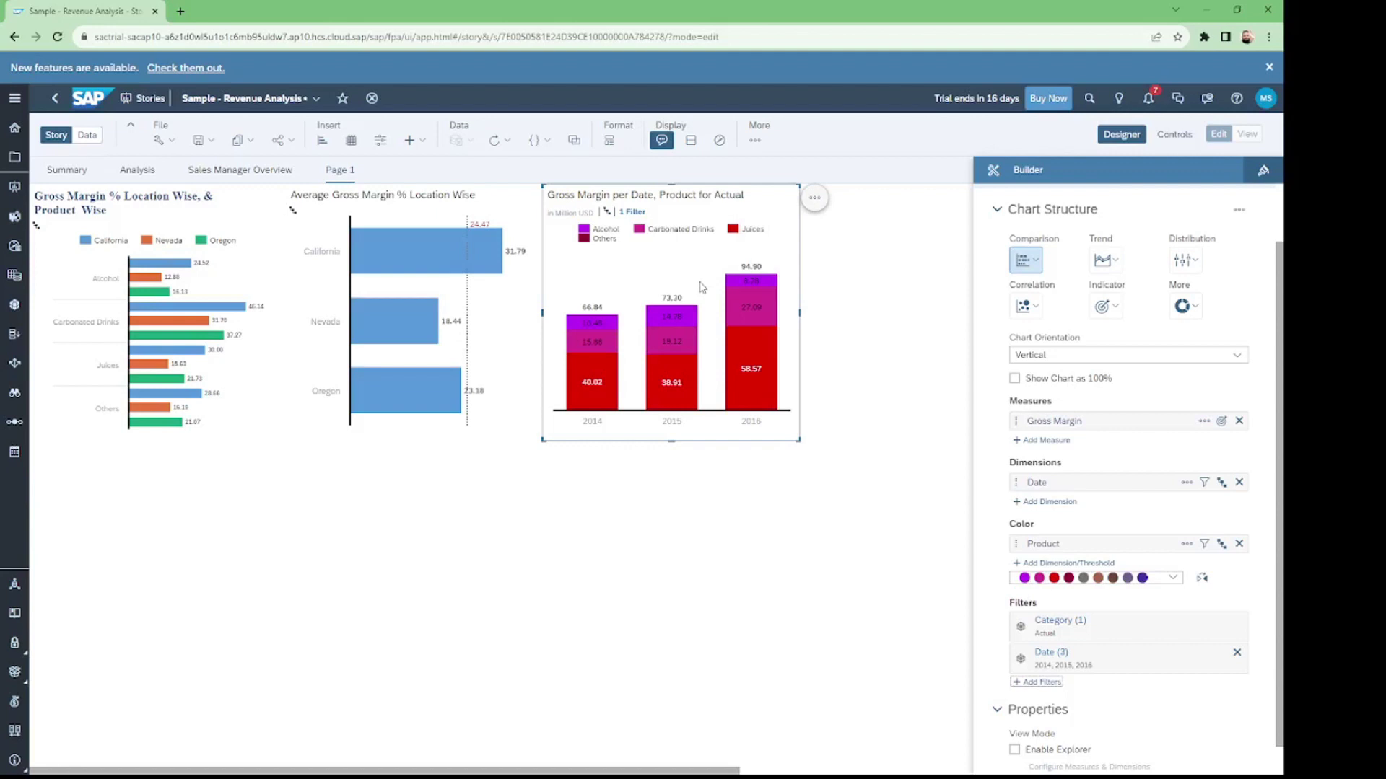
mouse_move(750, 302)
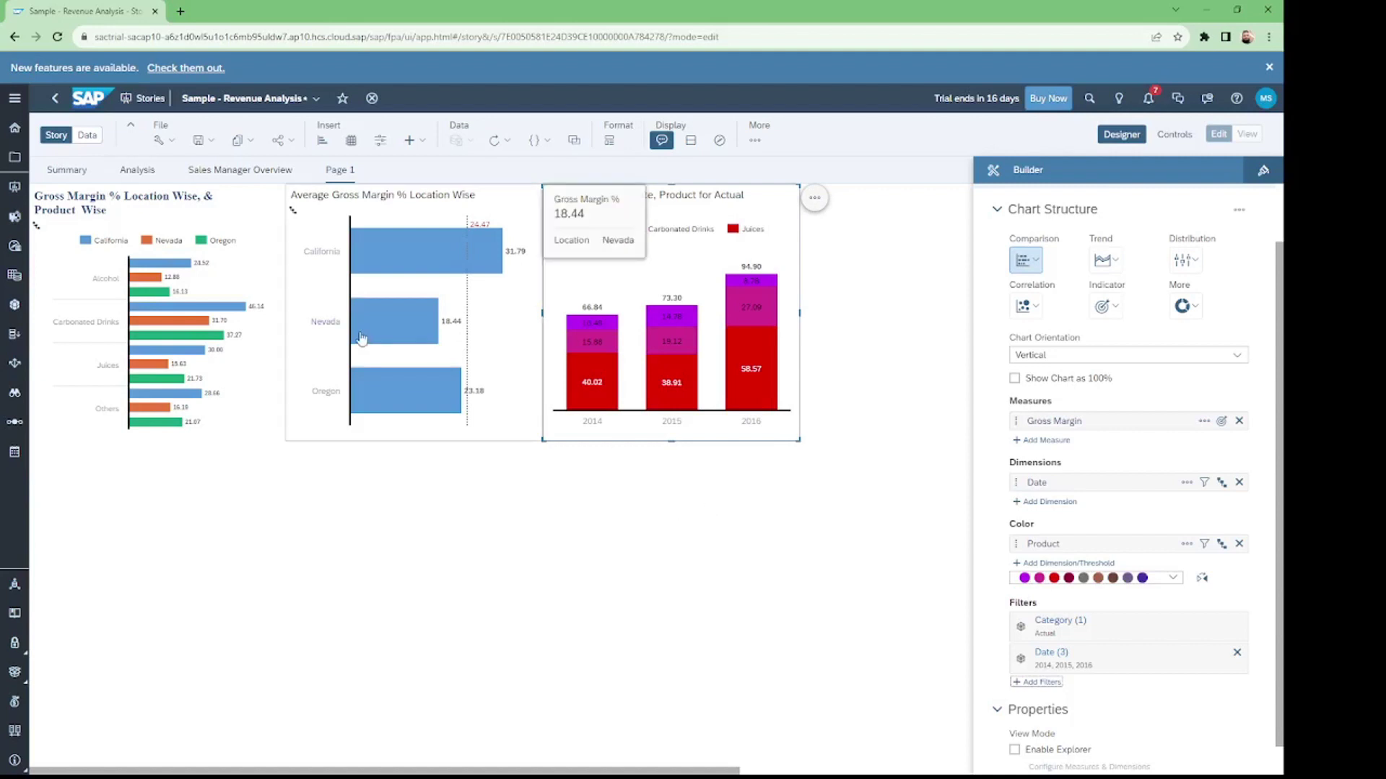
mouse_move(142, 332)
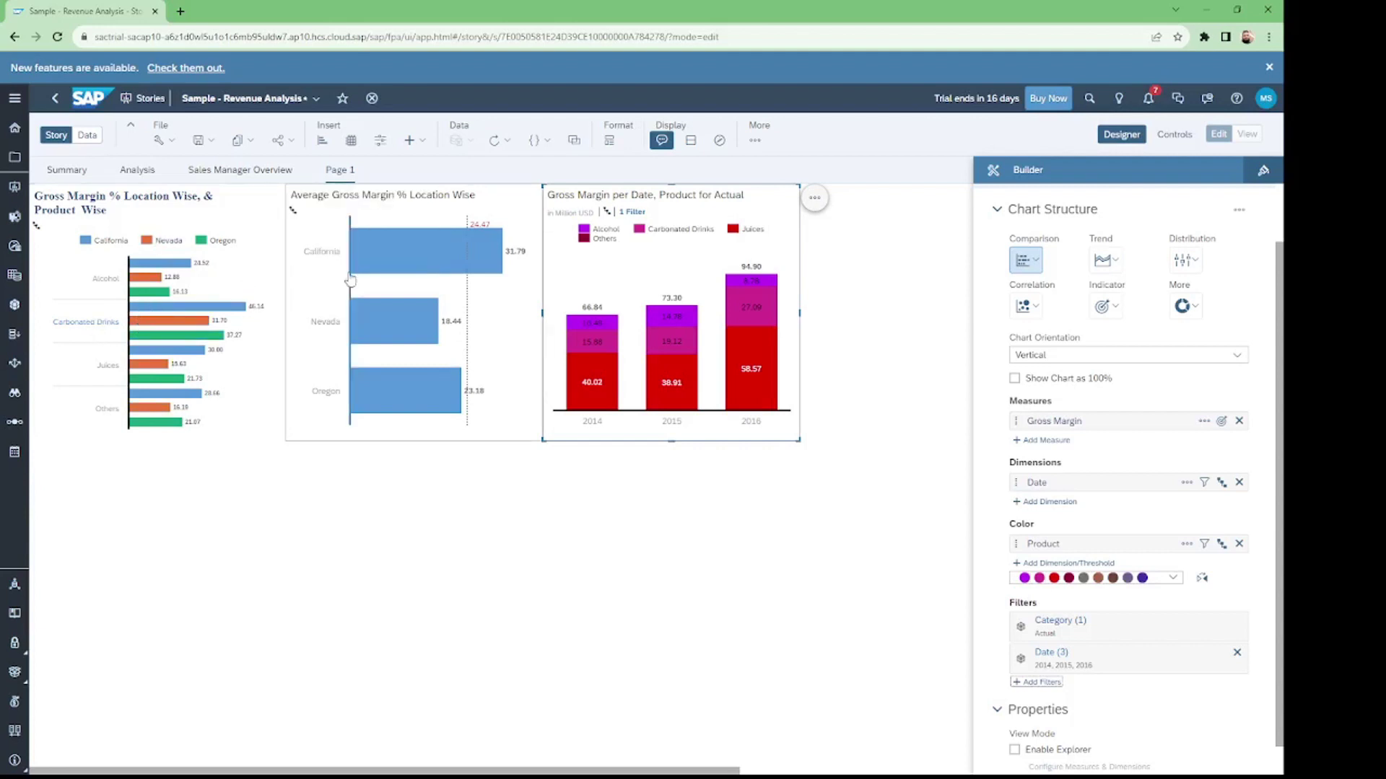
mouse_move(386, 244)
mouse_move(416, 276)
mouse_move(469, 231)
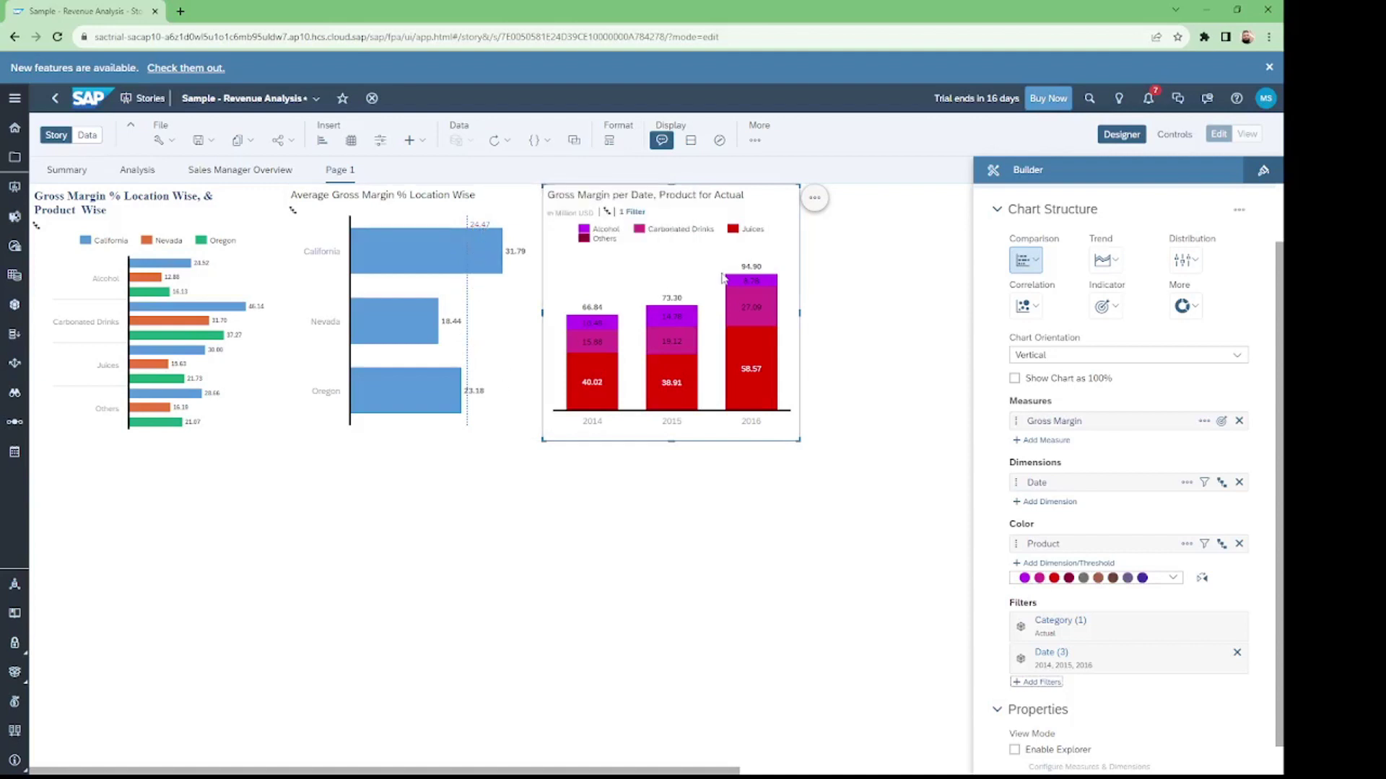
mouse_move(679, 386)
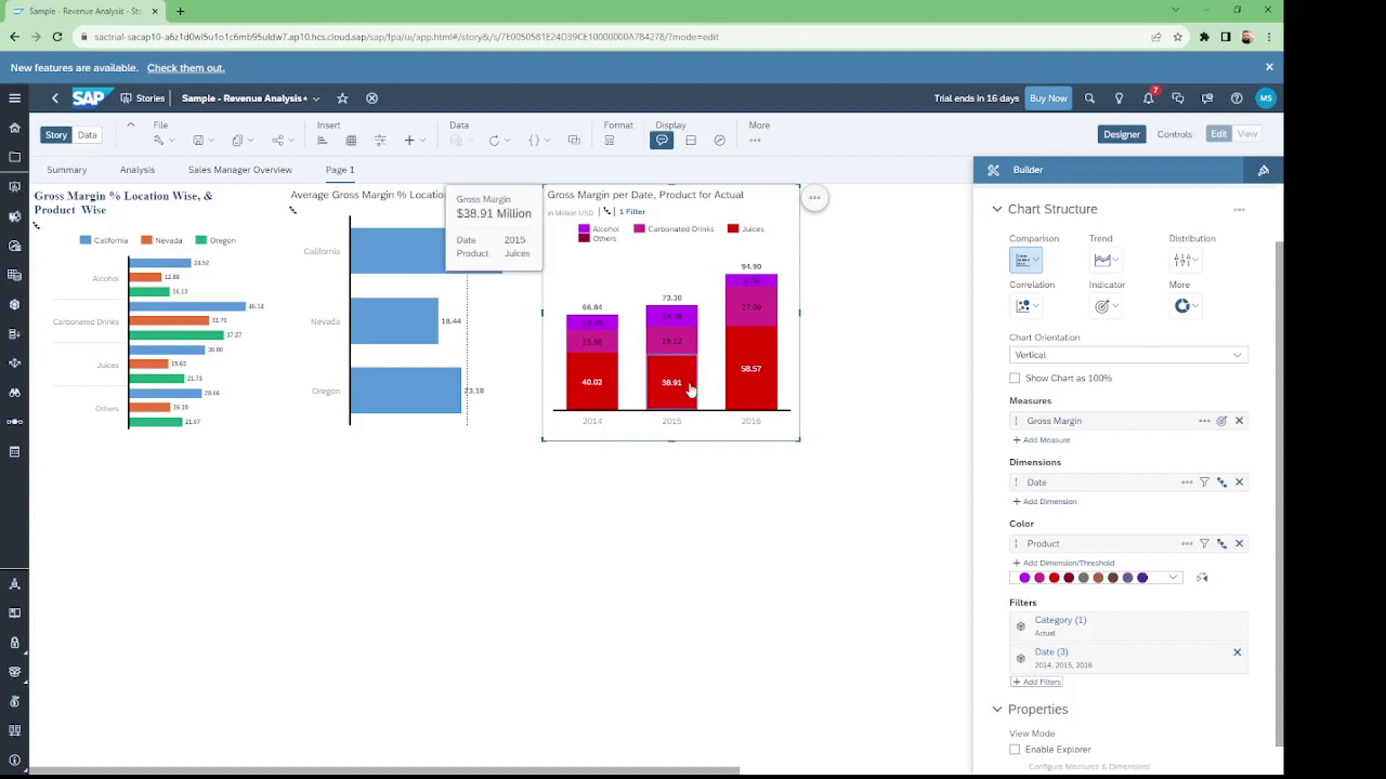